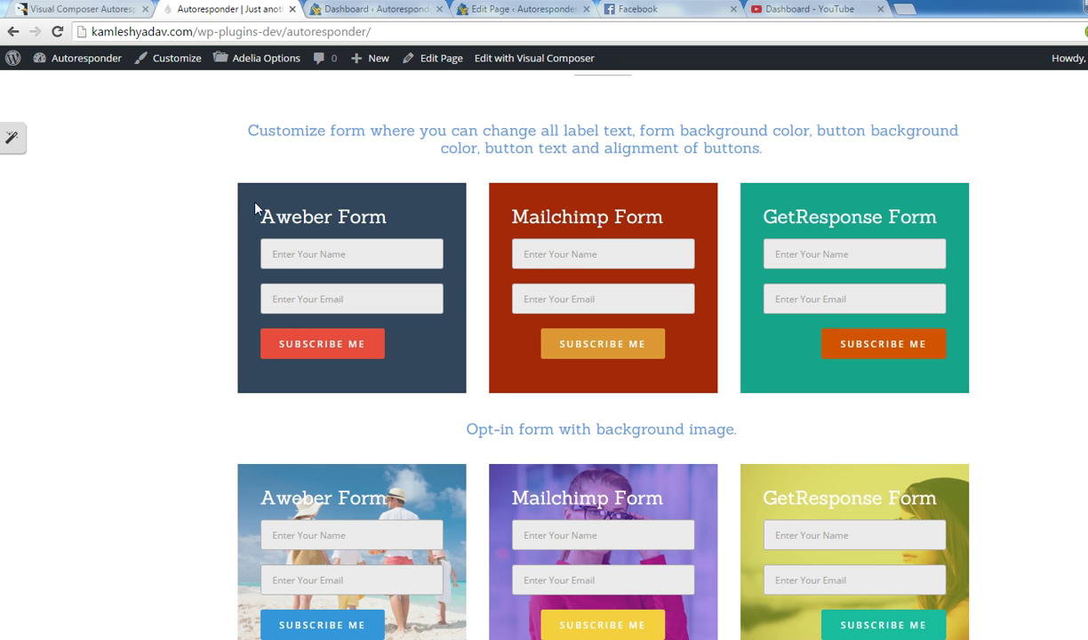
Try the Aweber demo form's name and email fields, then go to the admin Dashboard tab.
{"action": "left_click_drag", "start_coordinate": [270, 223], "coordinate": [394, 224]}
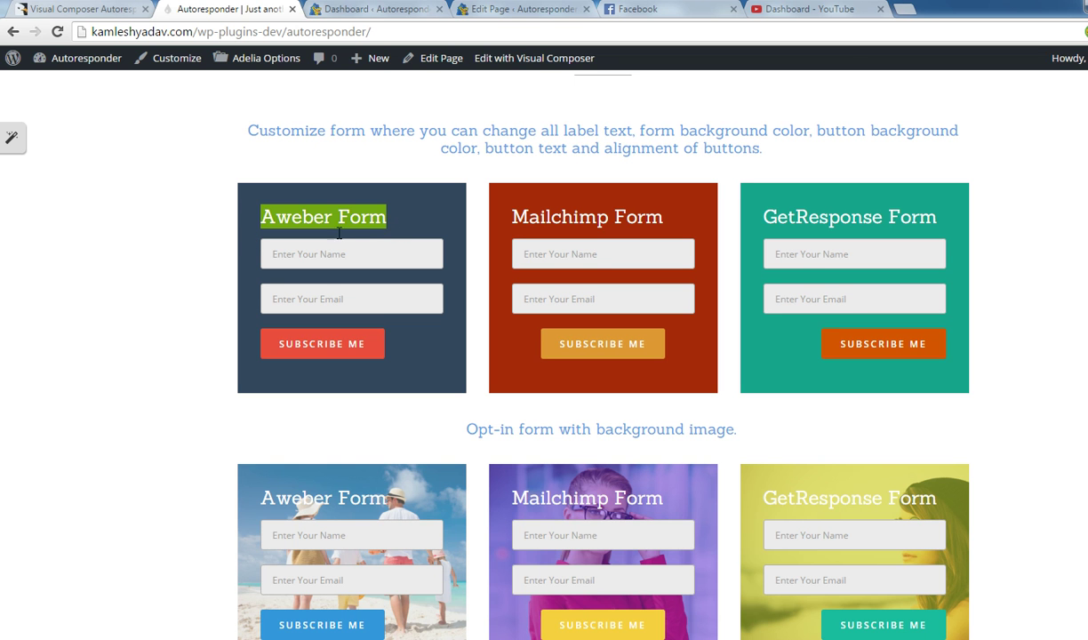
{"action": "left_click", "coordinate": [277, 256]}
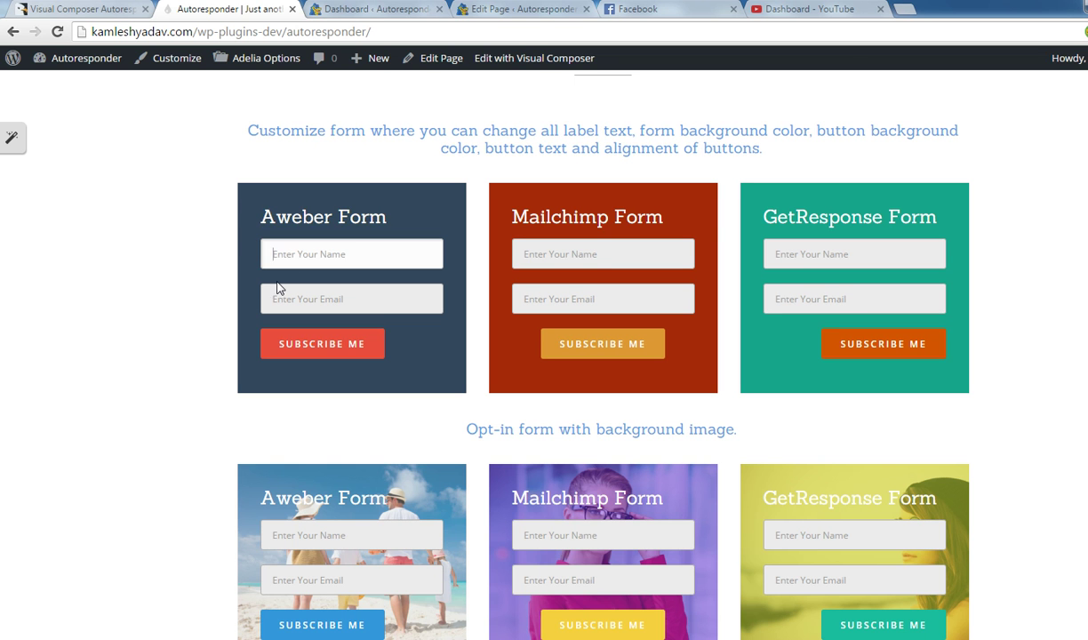
{"action": "left_click", "coordinate": [281, 302]}
{"action": "left_click", "coordinate": [279, 253]}
{"action": "left_click", "coordinate": [290, 302]}
{"action": "left_click", "coordinate": [313, 262]}
{"action": "left_click", "coordinate": [299, 283]}
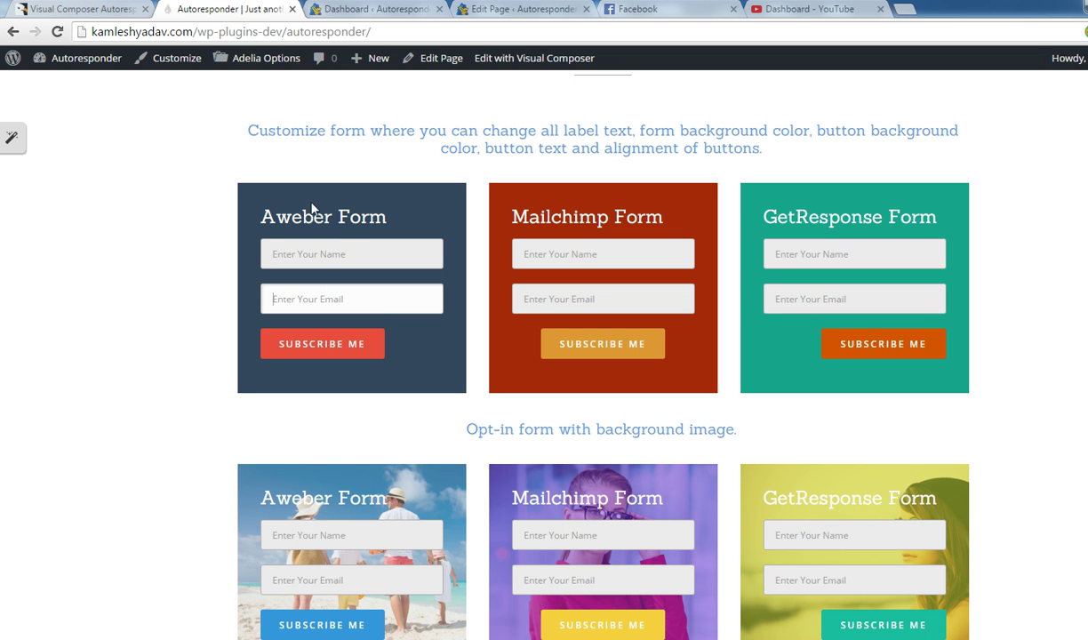
{"action": "left_click", "coordinate": [351, 17]}
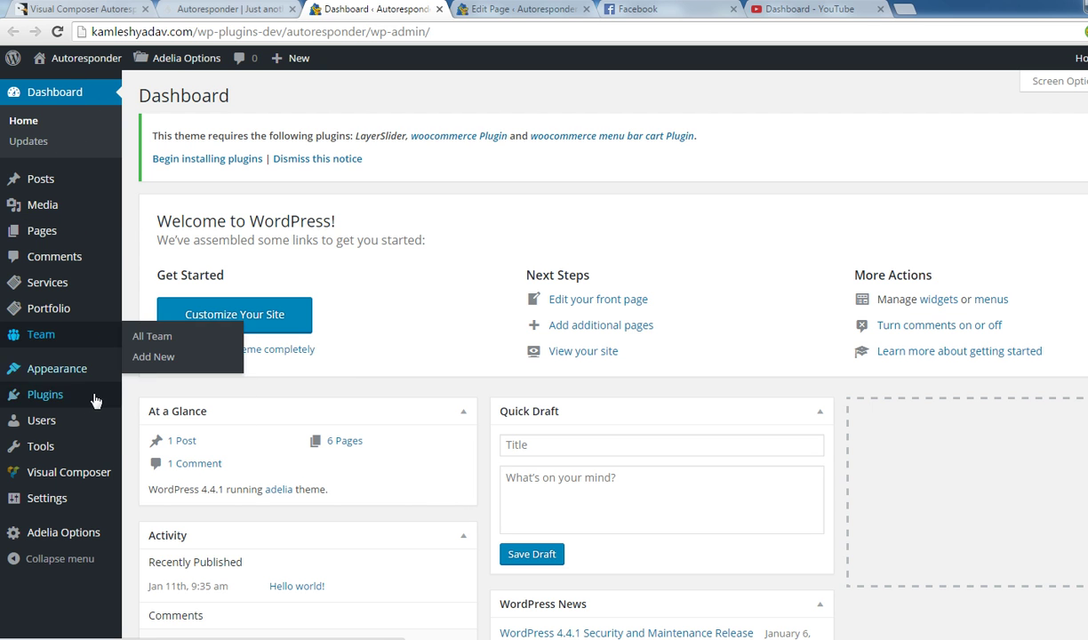
Open Pages > Add New in a separate browser tab and switch to it.
{"action": "mouse_move", "coordinate": [88, 472]}
{"action": "mouse_move", "coordinate": [68, 500]}
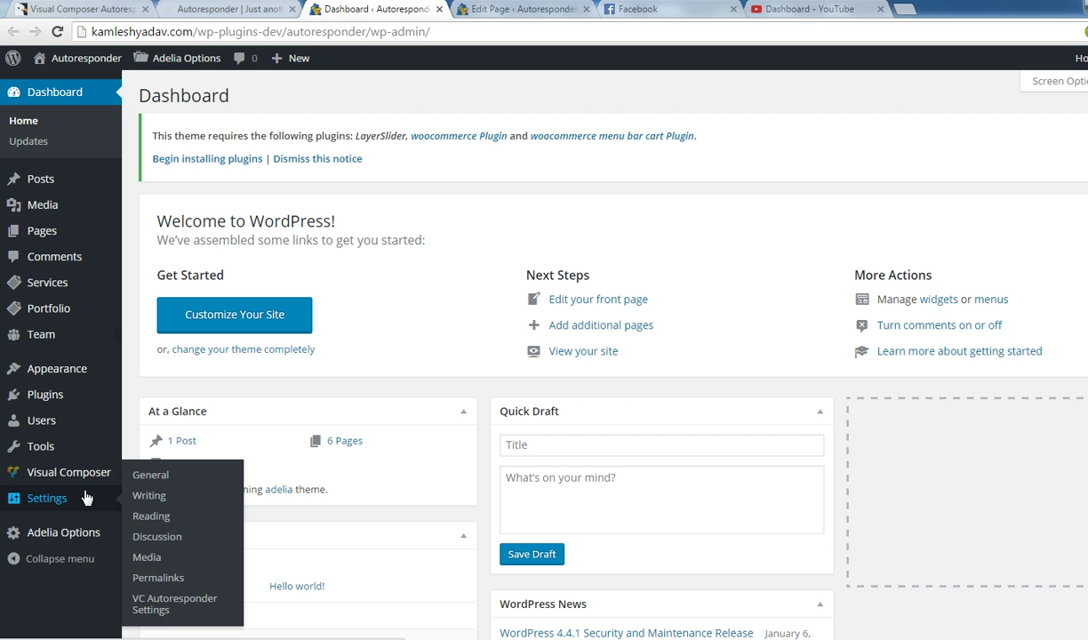
{"action": "mouse_move", "coordinate": [80, 177]}
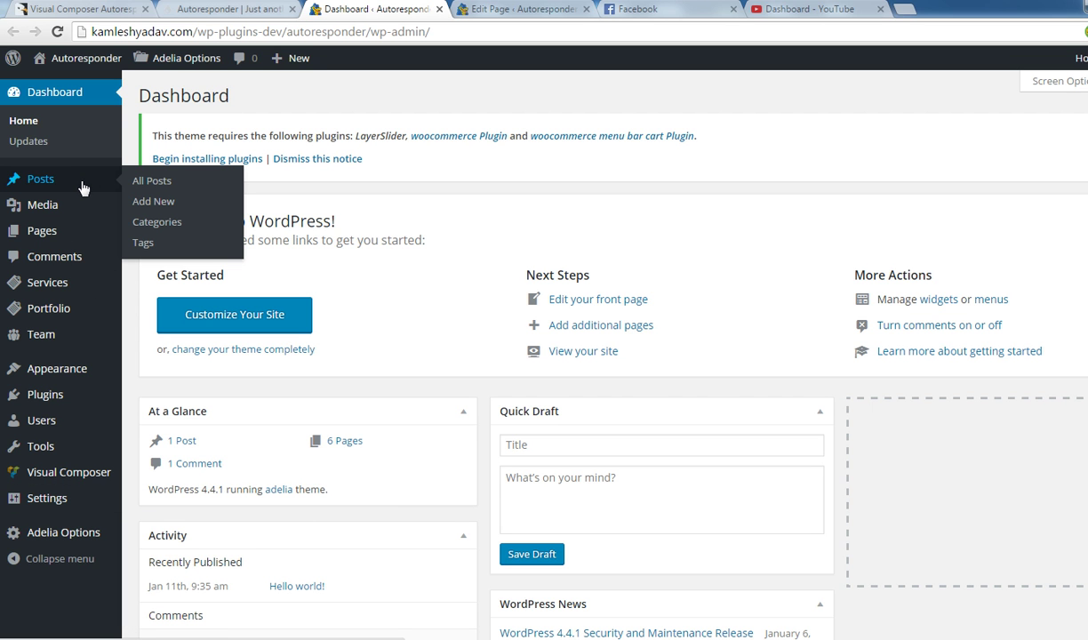
{"action": "mouse_move", "coordinate": [60, 233]}
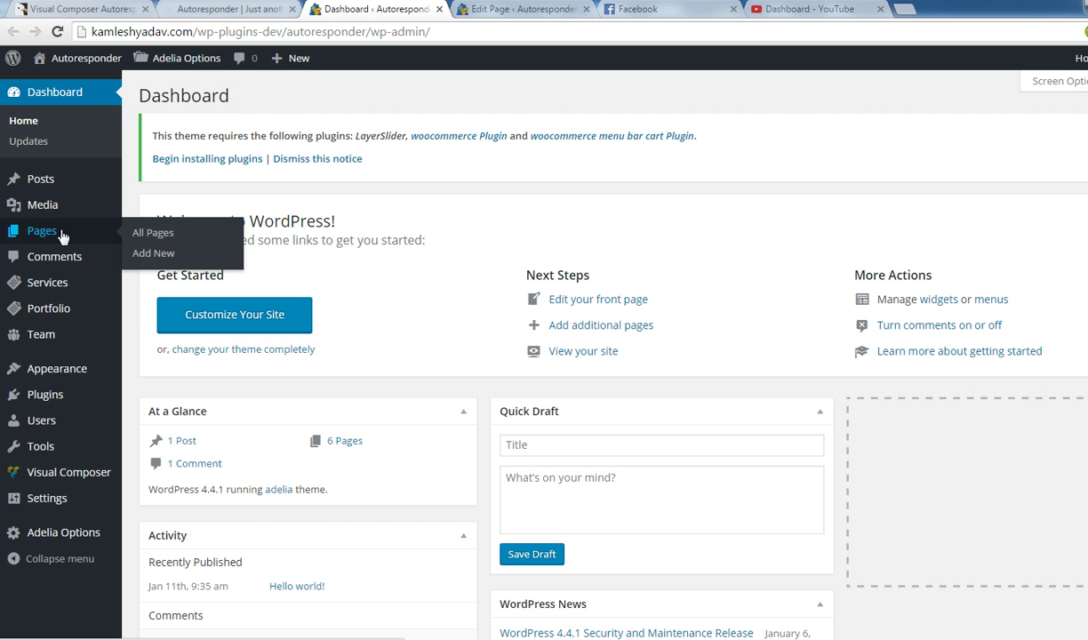
{"action": "middle_click", "coordinate": [153, 256]}
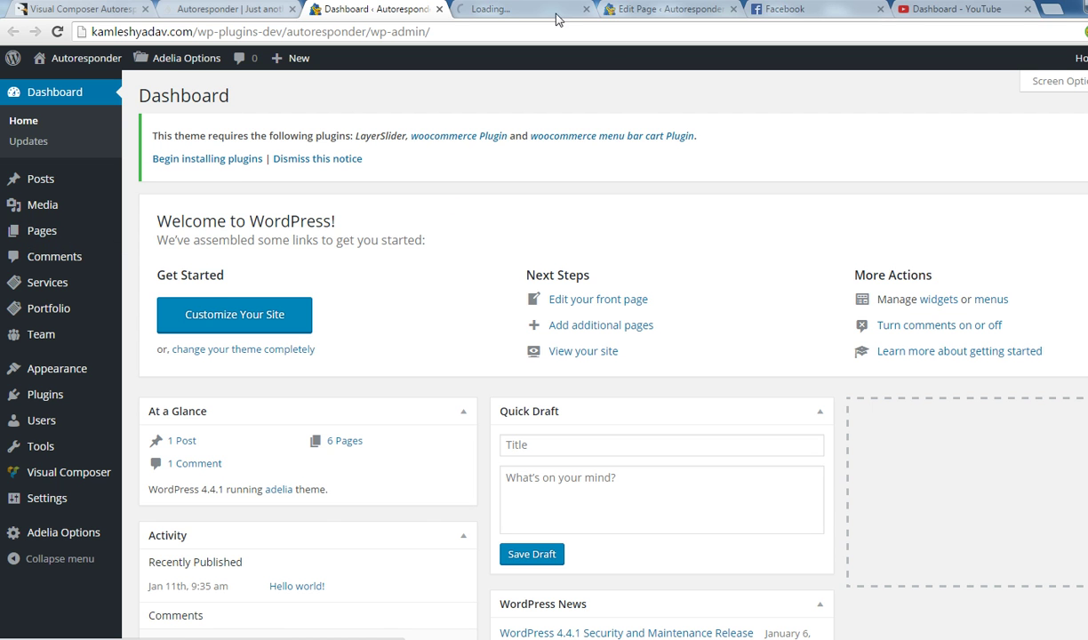
{"action": "left_click", "coordinate": [514, 11]}
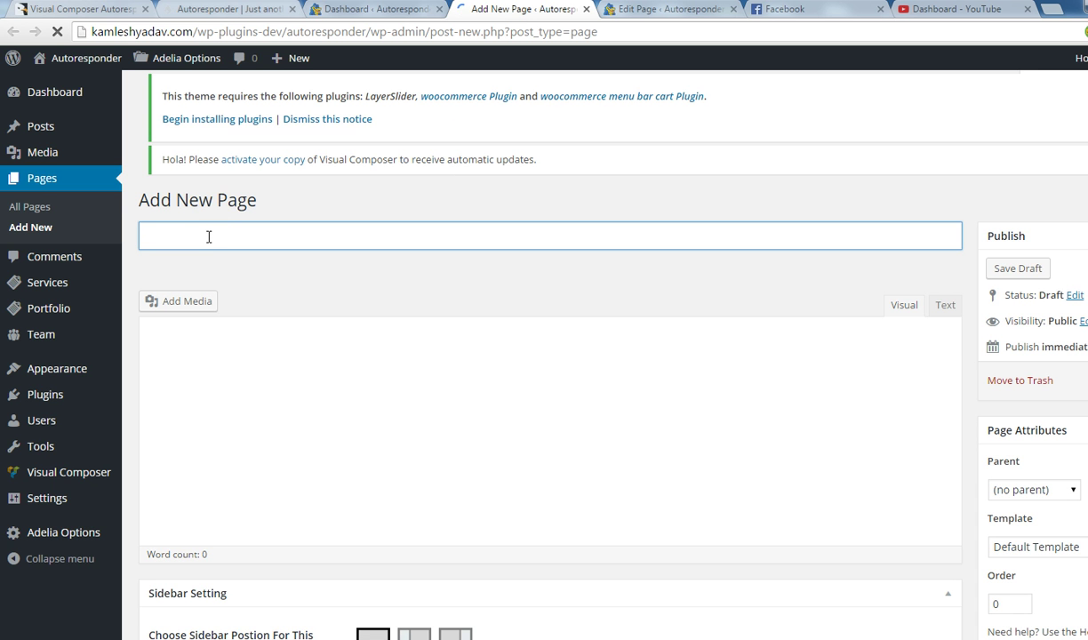
Title the new page 'Our First Form'.
{"action": "type", "text": "PO"}
{"action": "key", "text": "BackSpace"}
{"action": "key", "text": "BackSpace"}
{"action": "type", "text": "Our"}
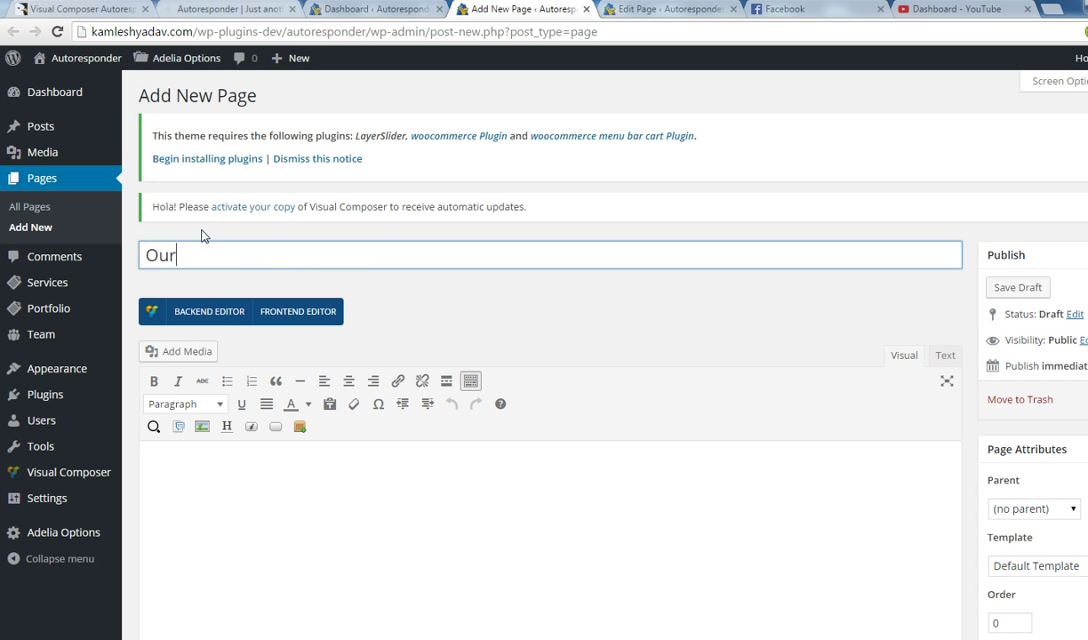
{"action": "type", "text": " First Form"}
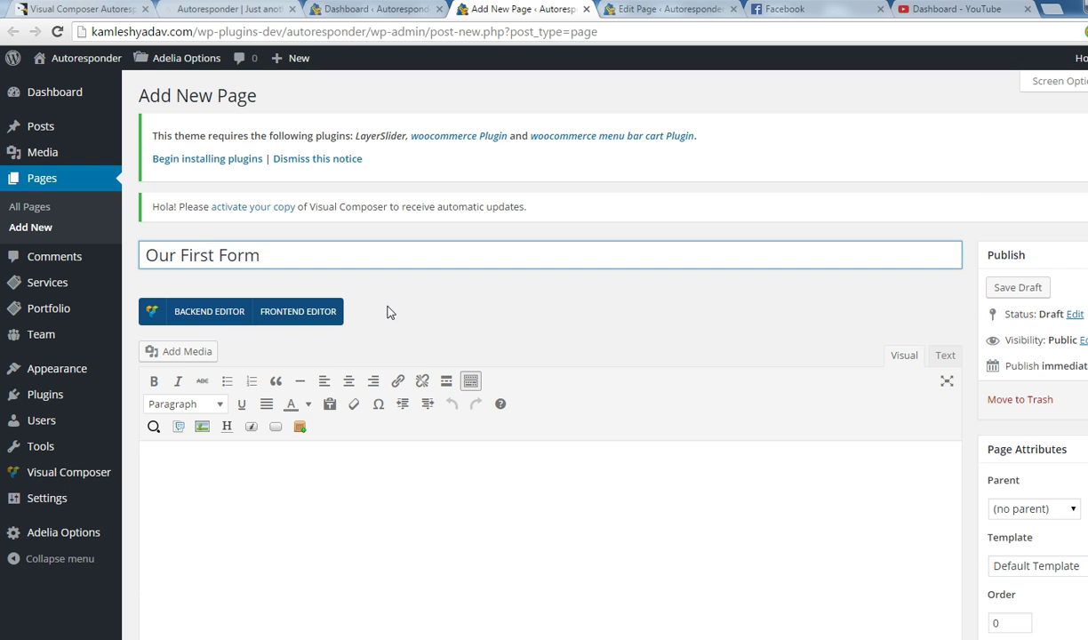
{"action": "scroll", "coordinate": [396, 311], "scroll_direction": "down", "scroll_amount": 3}
{"action": "scroll", "coordinate": [400, 311], "scroll_direction": "up", "scroll_amount": 3}
Switch the page to the Visual Composer backend editor and add an empty Row.
{"action": "left_click", "coordinate": [233, 237]}
{"action": "scroll", "coordinate": [517, 276], "scroll_direction": "down", "scroll_amount": 3}
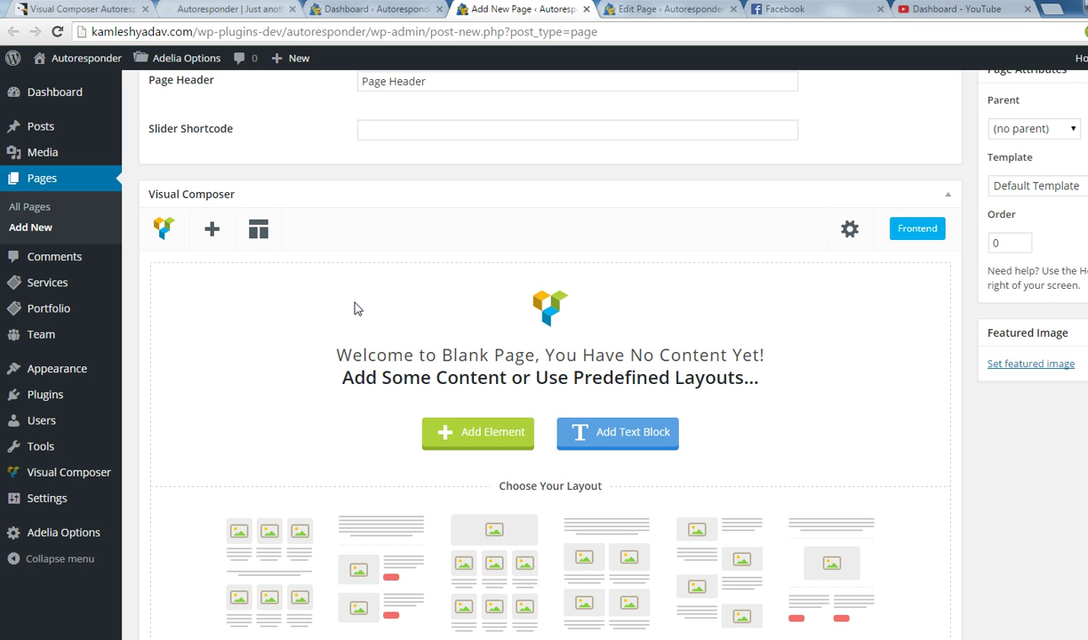
{"action": "left_click", "coordinate": [210, 233]}
{"action": "left_click", "coordinate": [187, 205]}
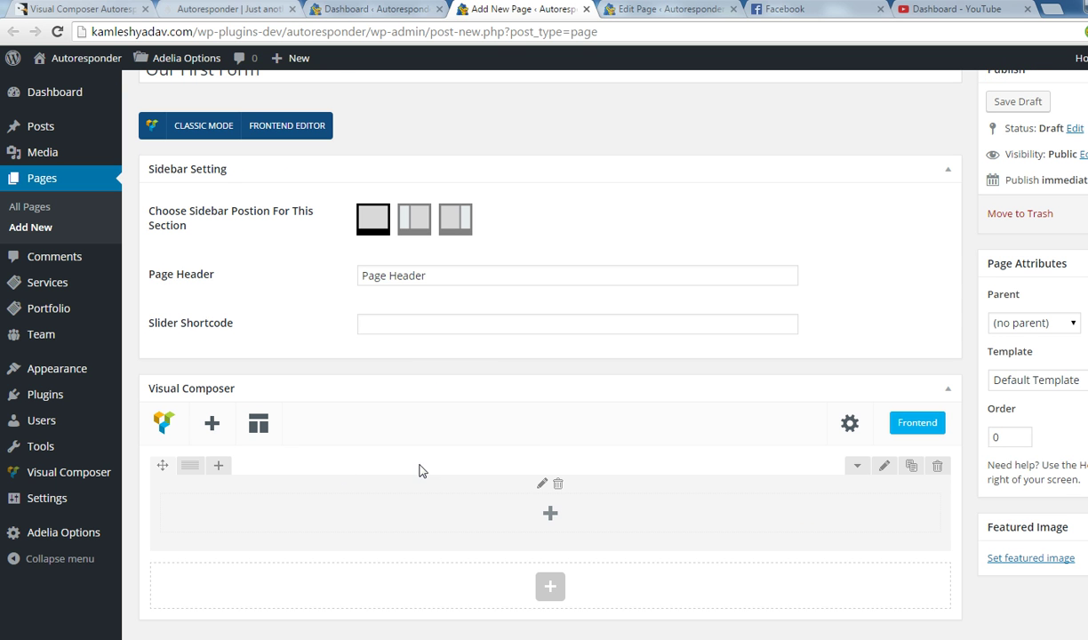
{"action": "mouse_move", "coordinate": [190, 468]}
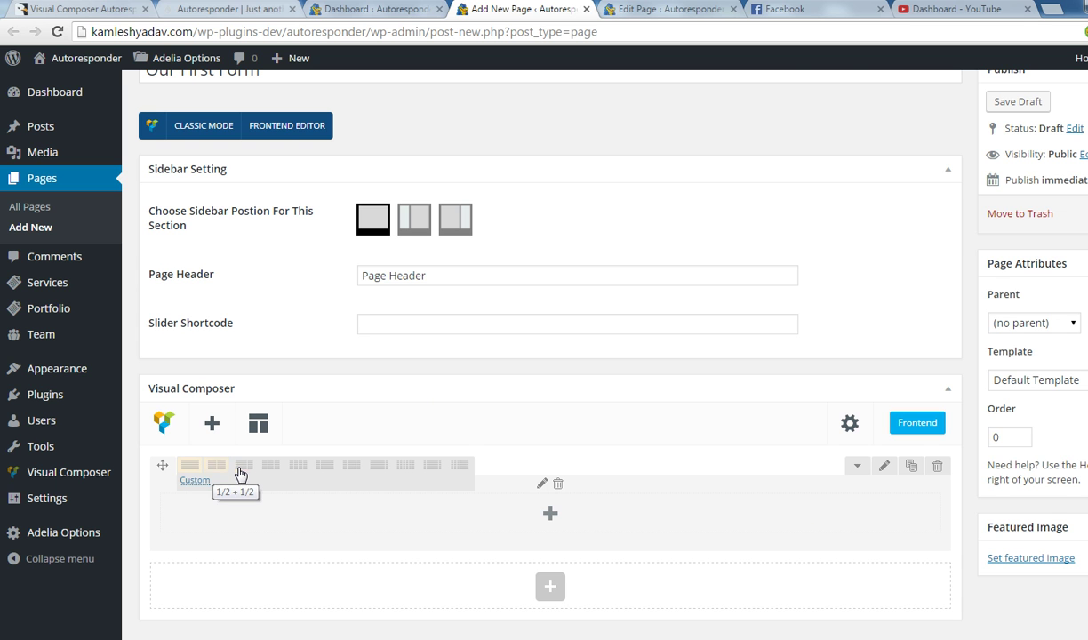
Split the row into 1/2 + 1/2 columns and add a Text Block to the left column.
{"action": "left_click", "coordinate": [219, 468]}
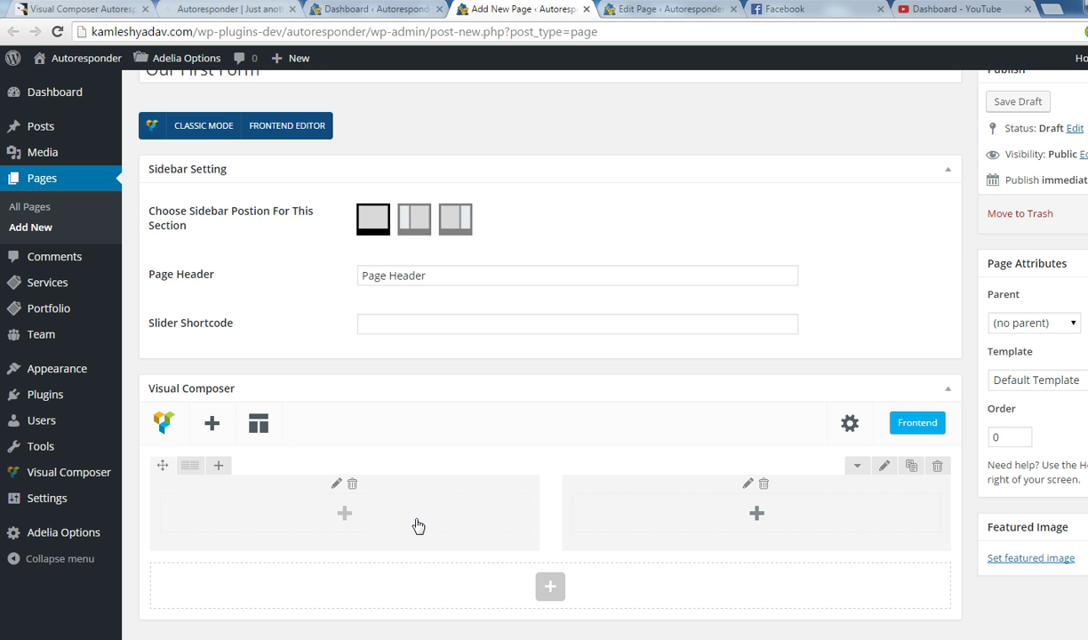
{"action": "left_click", "coordinate": [347, 515]}
{"action": "left_click", "coordinate": [343, 197]}
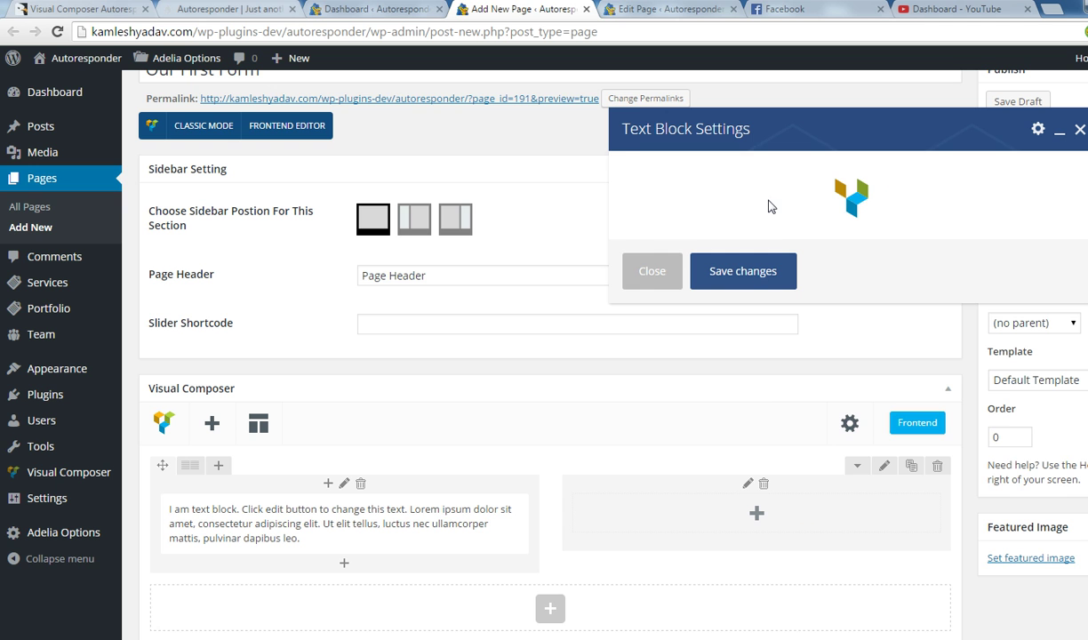
Replace the placeholder with 'This is a block for any of your text', repeated several times, and save.
{"action": "left_click_drag", "start_coordinate": [732, 394], "coordinate": [602, 345]}
{"action": "type", "text": "This is a block for any of your te"}
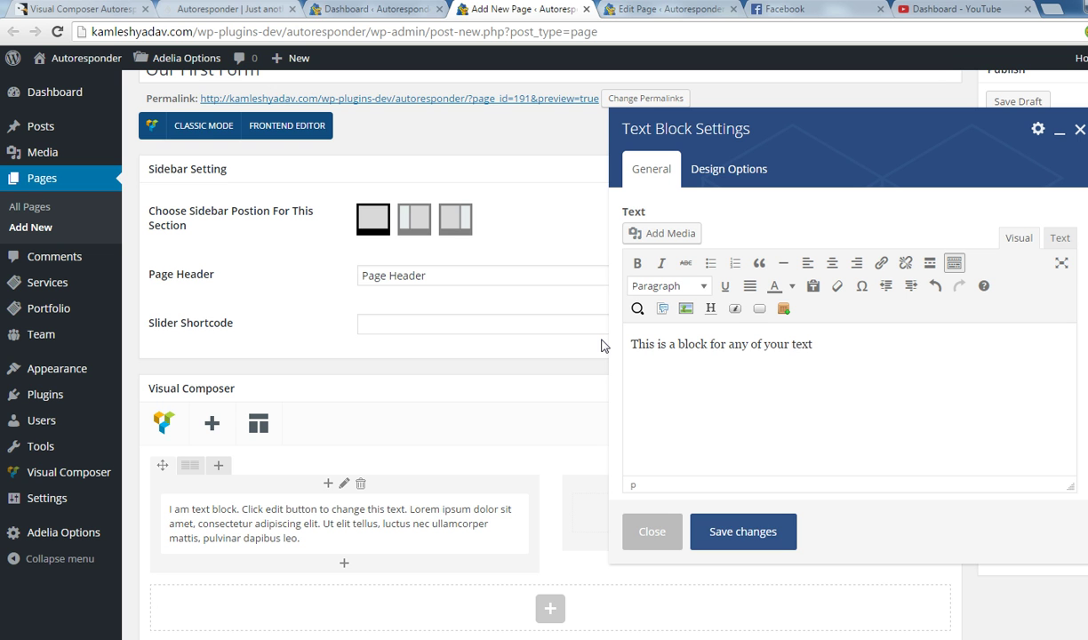
{"action": "type", "text": "xt"}
{"action": "type", "text": "http://codecanyon.net/item/visual-composer-autoresponder-addon/14491535"}
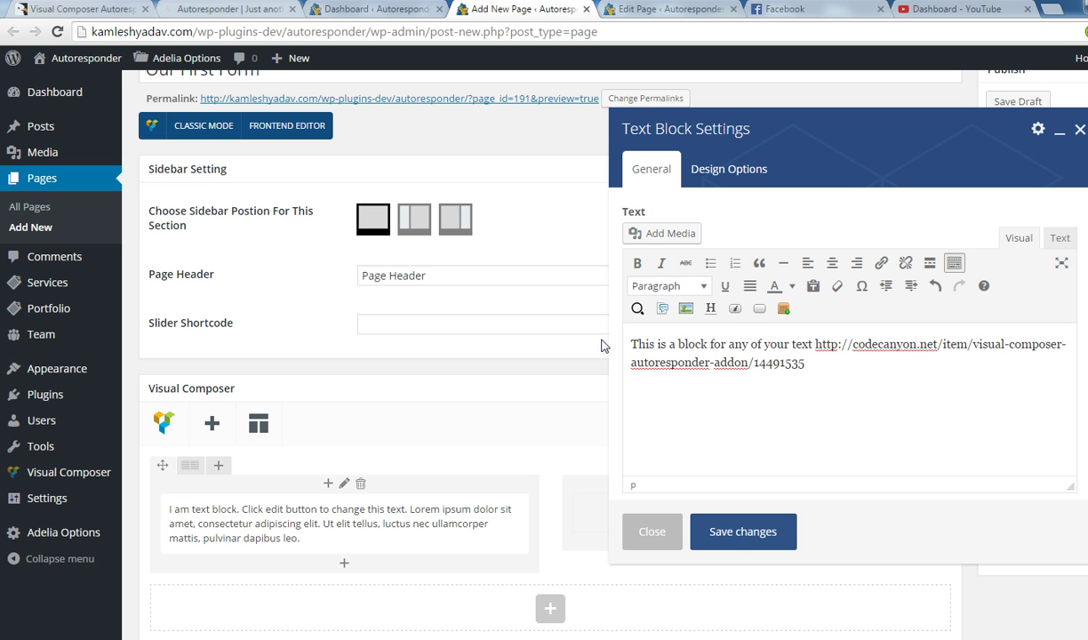
{"action": "left_click_drag", "start_coordinate": [816, 344], "coordinate": [854, 407]}
{"action": "key", "text": "ctrl+x"}
{"action": "triple_click", "coordinate": [786, 338]}
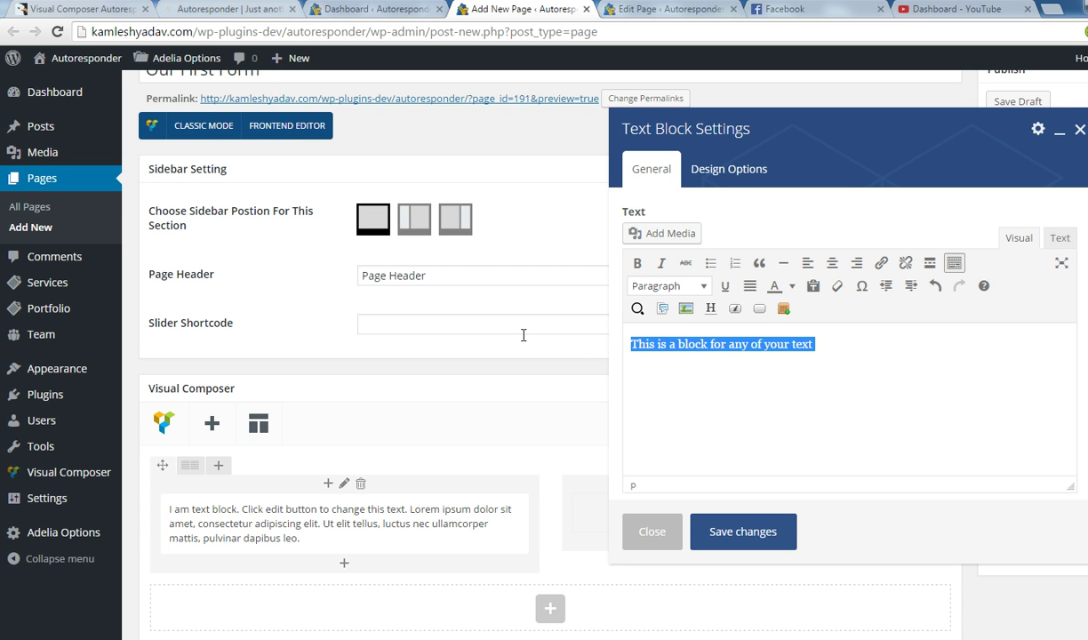
{"action": "left_click", "coordinate": [881, 349]}
{"action": "key", "text": "ctrl+v"}
{"action": "key", "text": "ctrl+v"}
{"action": "key", "text": "ctrl+v"}
{"action": "key", "text": "ctrl+v"}
{"action": "key", "text": "ctrl+v"}
{"action": "key", "text": "ctrl+v"}
{"action": "key", "text": "ctrl+v"}
{"action": "key", "text": "ctrl+v"}
{"action": "key", "text": "ctrl+v"}
{"action": "key", "text": "ctrl+v"}
{"action": "key", "text": "ctrl+v"}
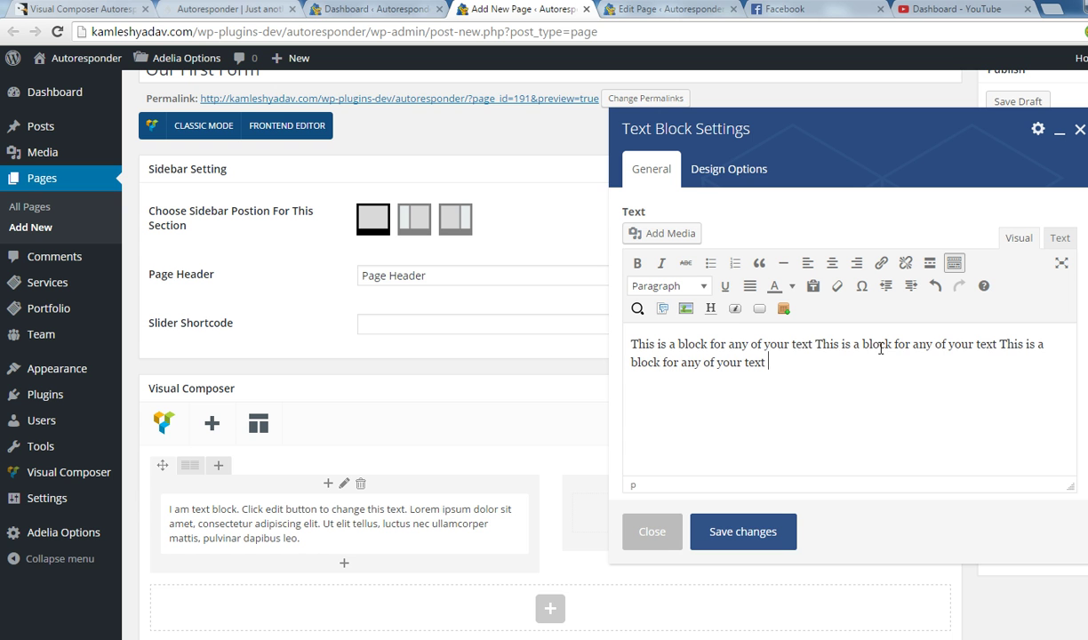
{"action": "left_click", "coordinate": [743, 531]}
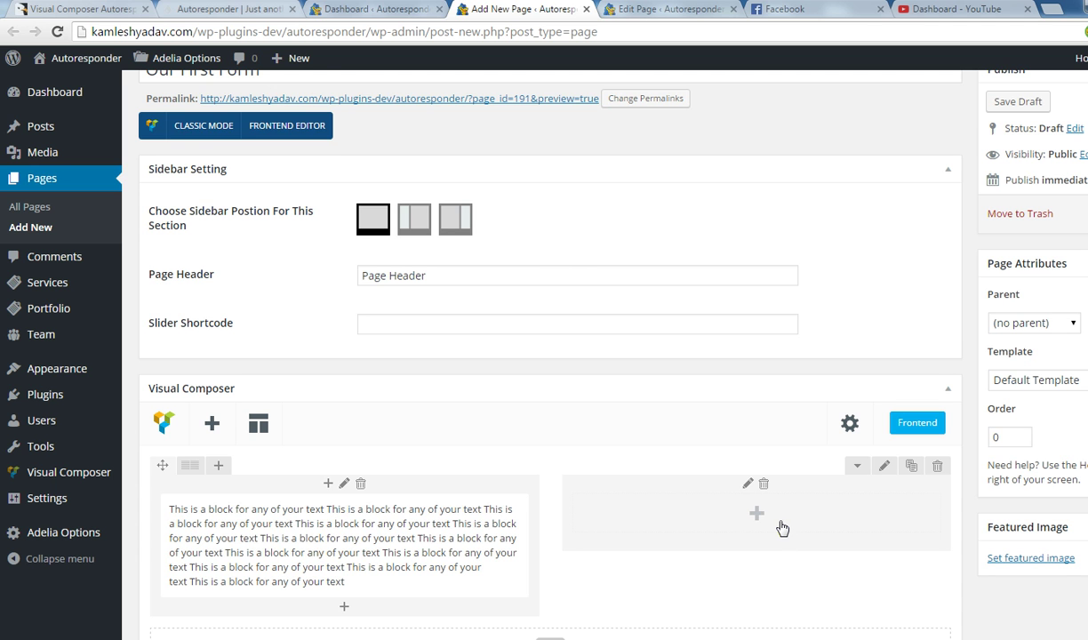
Add a Vc Autoresponder Form from the Autoresponder elements to the right column.
{"action": "scroll", "coordinate": [767, 523], "scroll_direction": "down", "scroll_amount": 1}
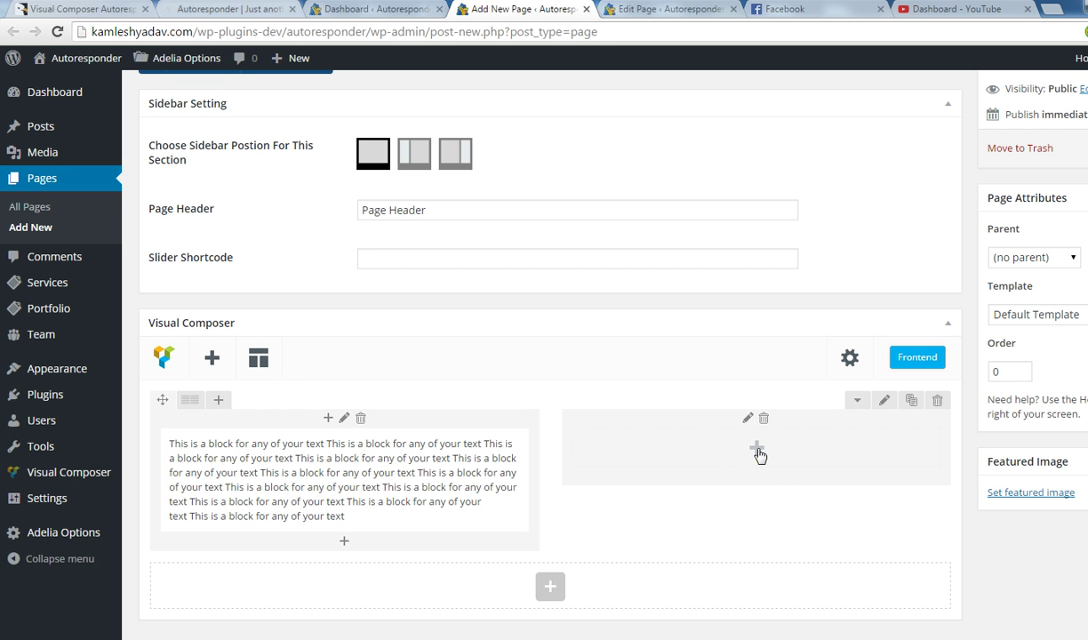
{"action": "left_click", "coordinate": [756, 449]}
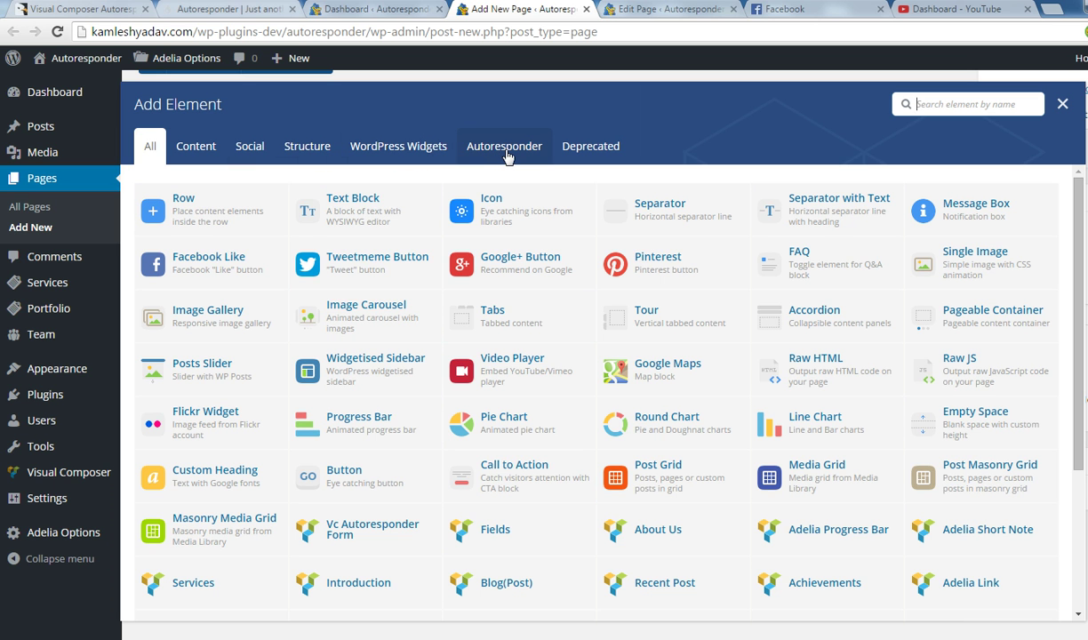
{"action": "left_click", "coordinate": [505, 151]}
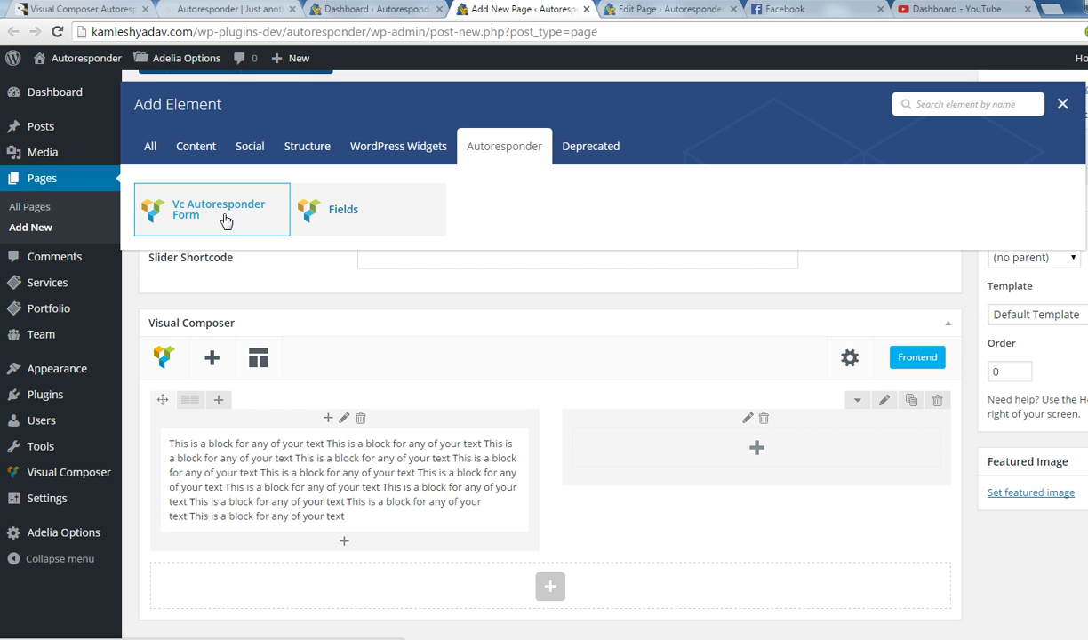
{"action": "left_click", "coordinate": [222, 213]}
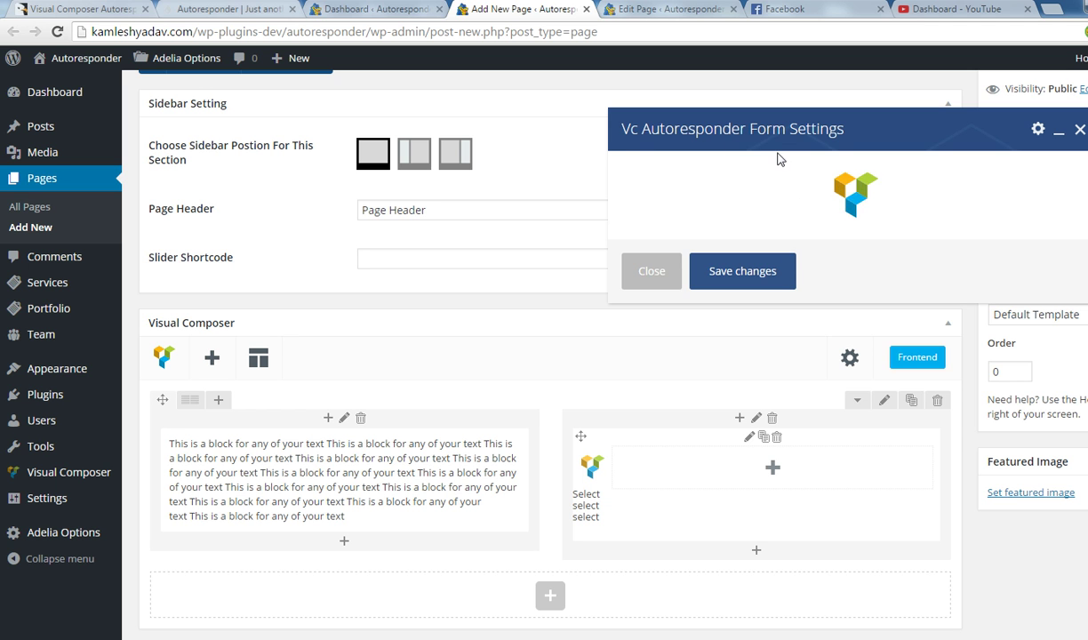
Title the form 'OUR AWEBER FORM', checking the demo page's heading for reference.
{"action": "left_click", "coordinate": [682, 240]}
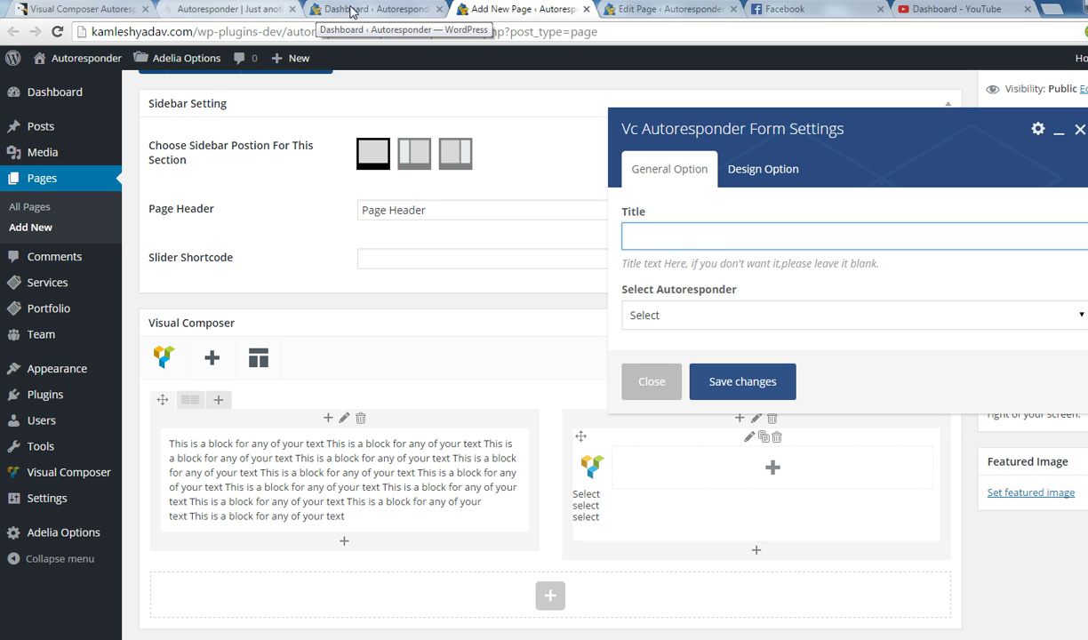
{"action": "left_click", "coordinate": [263, 10]}
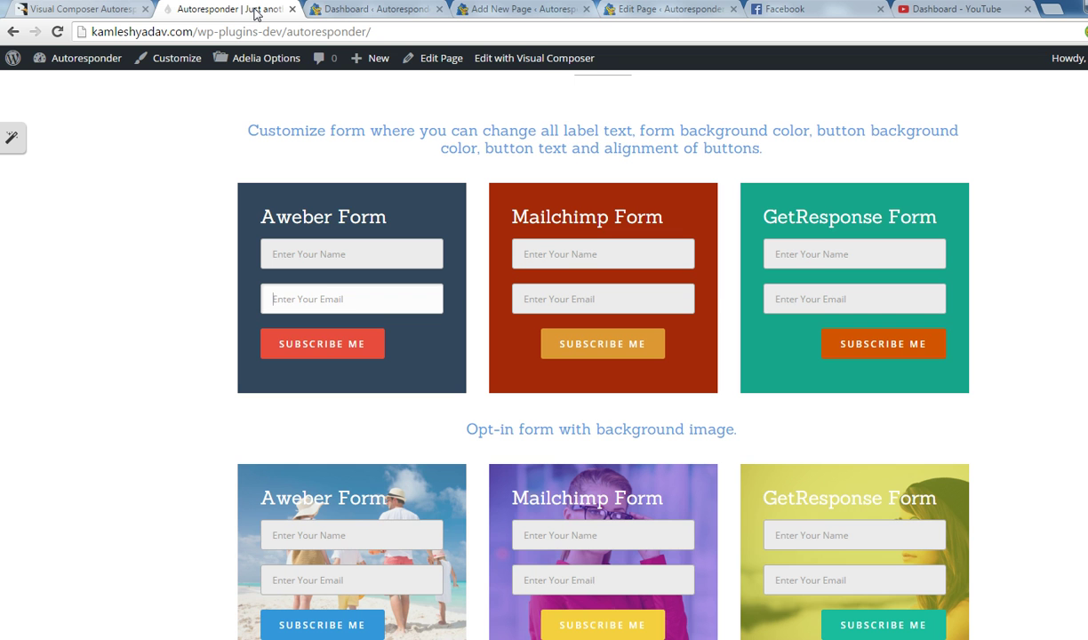
{"action": "left_click_drag", "start_coordinate": [255, 214], "coordinate": [279, 224]}
{"action": "left_click", "coordinate": [388, 218]}
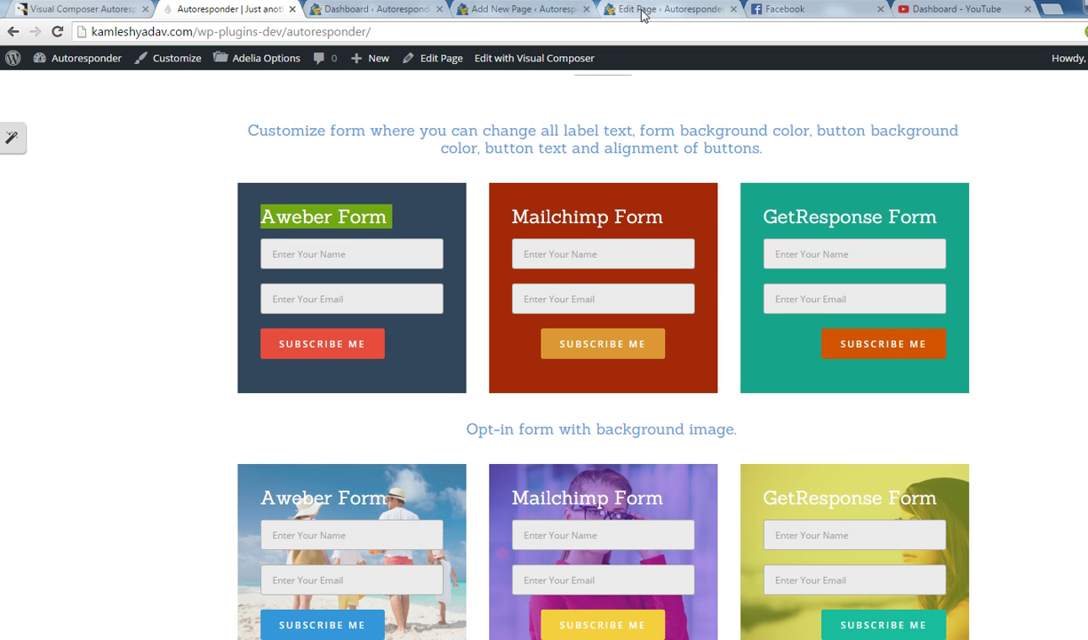
{"action": "left_click", "coordinate": [530, 11]}
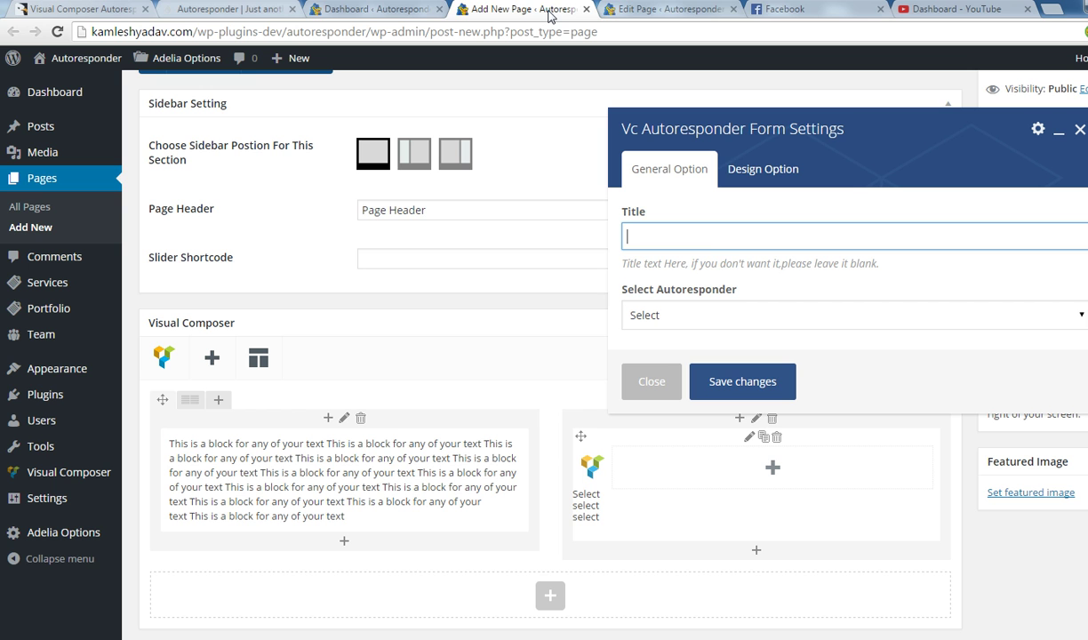
{"action": "left_click", "coordinate": [711, 249]}
{"action": "type", "text": "OUR Aweber Form"}
{"action": "double_click", "coordinate": [678, 238]}
{"action": "type", "text": "AWEBER"}
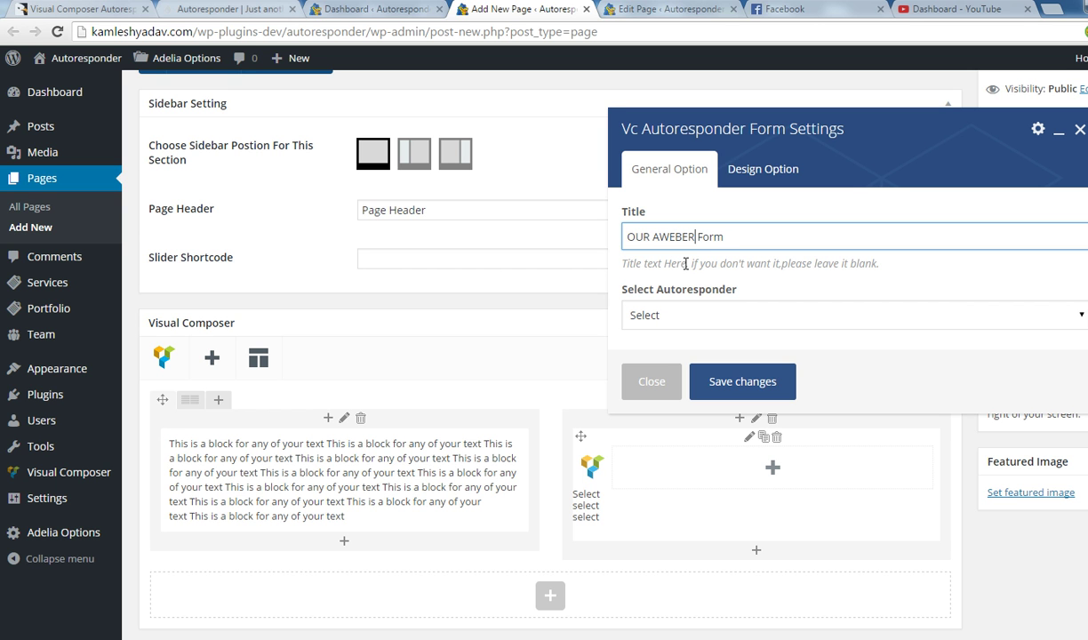
{"action": "left_click_drag", "start_coordinate": [703, 237], "coordinate": [725, 236]}
{"action": "key", "text": "BackSpace"}
{"action": "type", "text": "ORM"}
Set the autoresponder service to Aweber with the vcaweberaddon mailing list.
{"action": "left_click", "coordinate": [672, 316]}
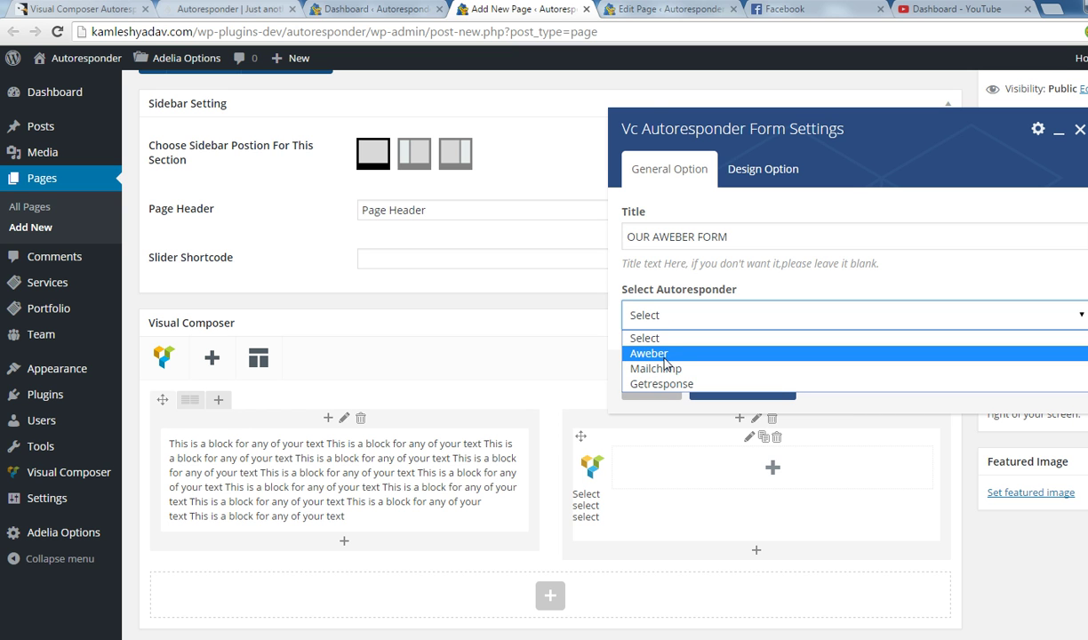
{"action": "left_click", "coordinate": [666, 354]}
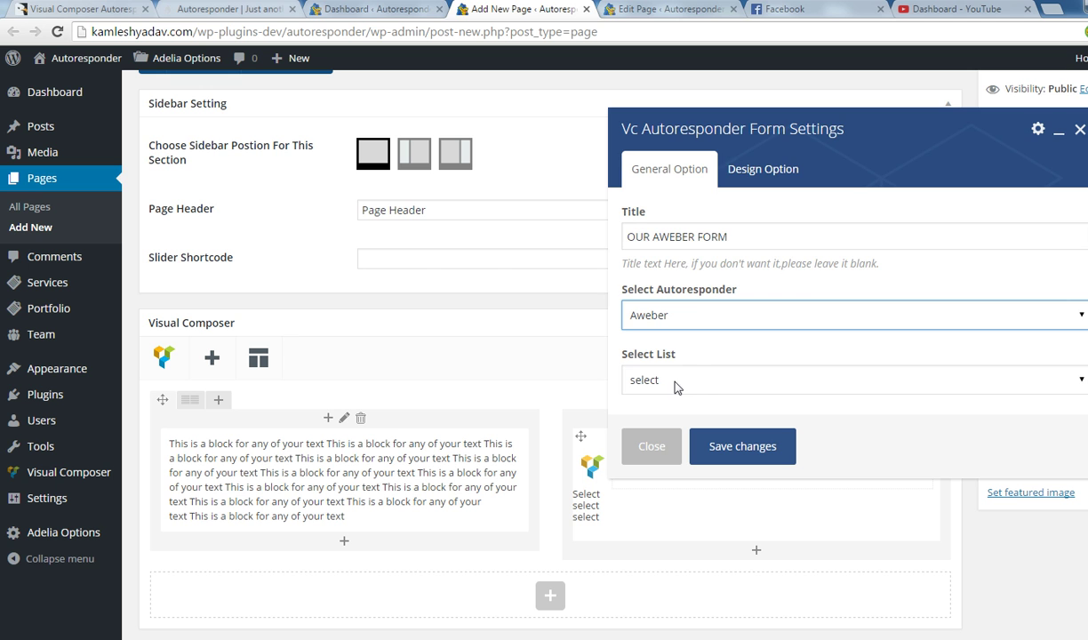
{"action": "left_click", "coordinate": [669, 382]}
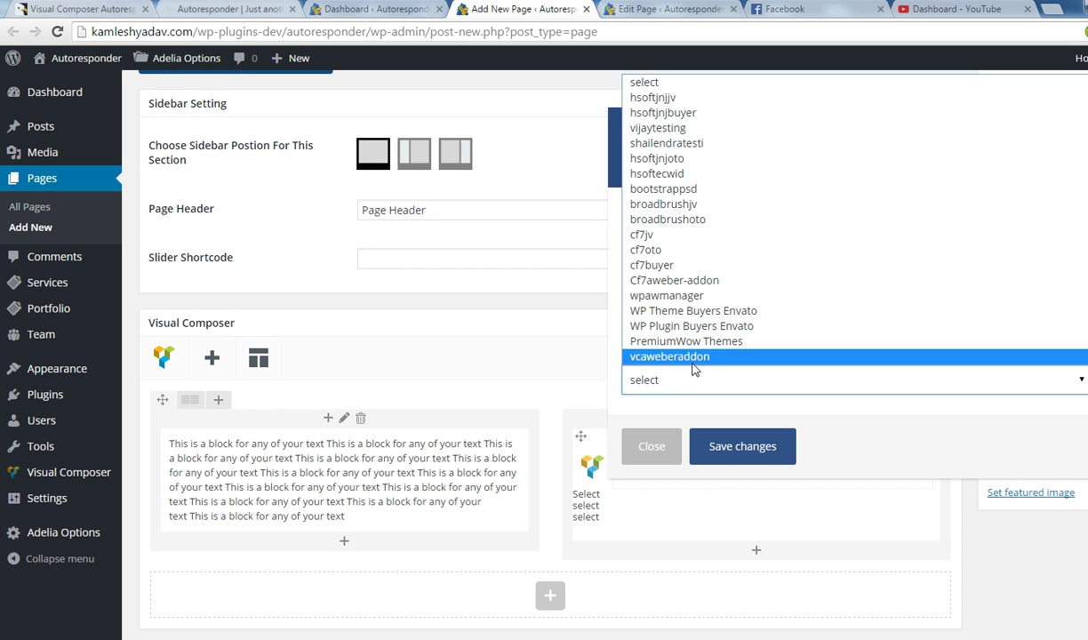
{"action": "left_click", "coordinate": [663, 356]}
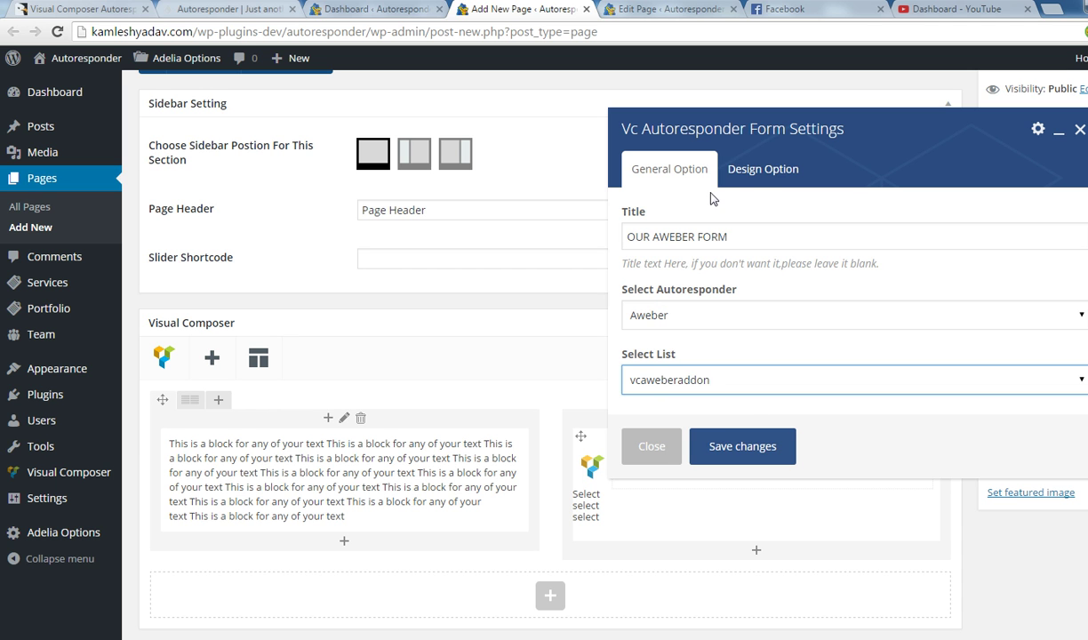
{"action": "left_click", "coordinate": [760, 173]}
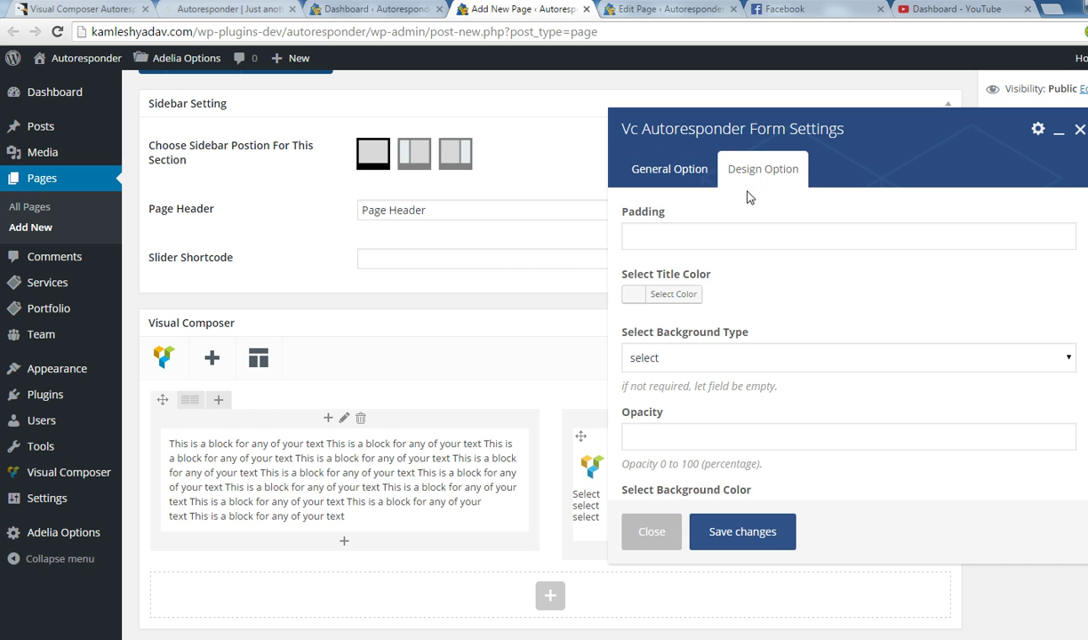
{"action": "left_click", "coordinate": [668, 245]}
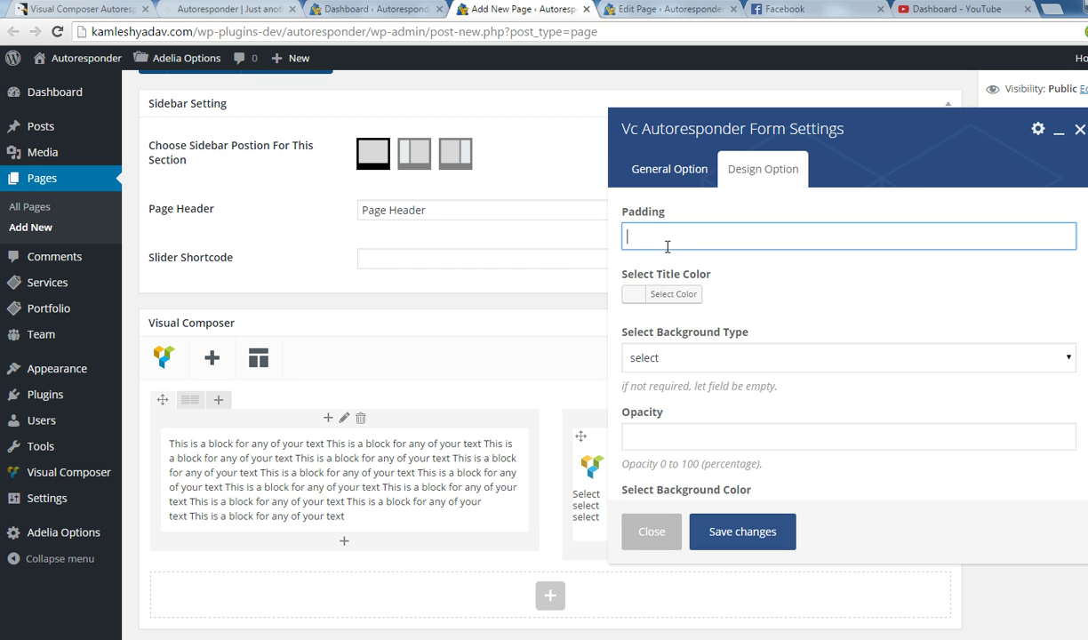
{"action": "left_click", "coordinate": [267, 10]}
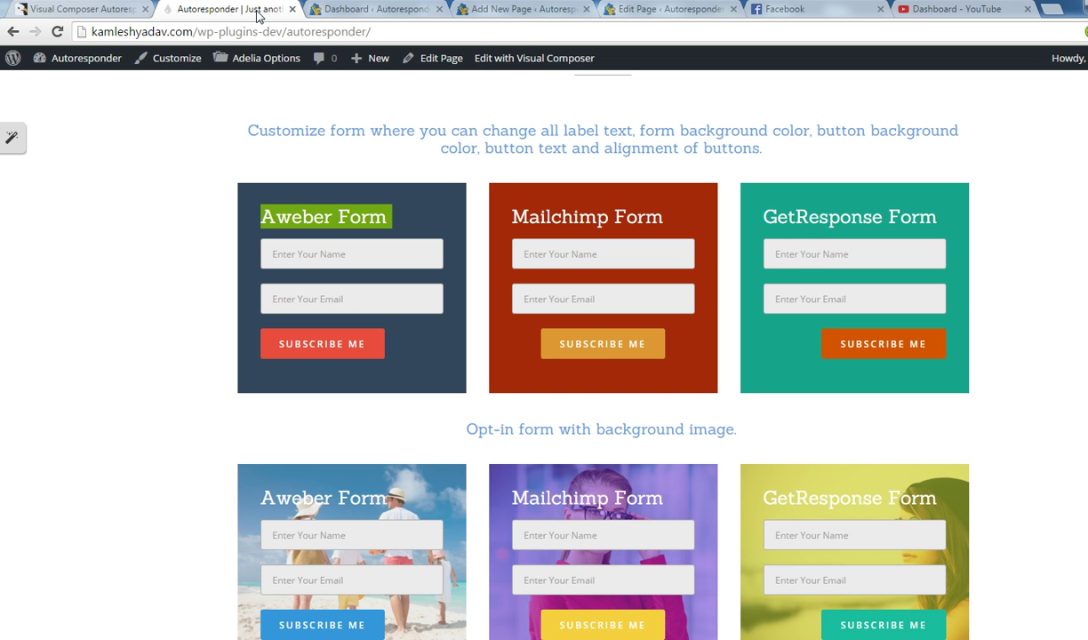
{"action": "left_click", "coordinate": [258, 224]}
{"action": "left_click_drag", "start_coordinate": [258, 223], "coordinate": [275, 217]}
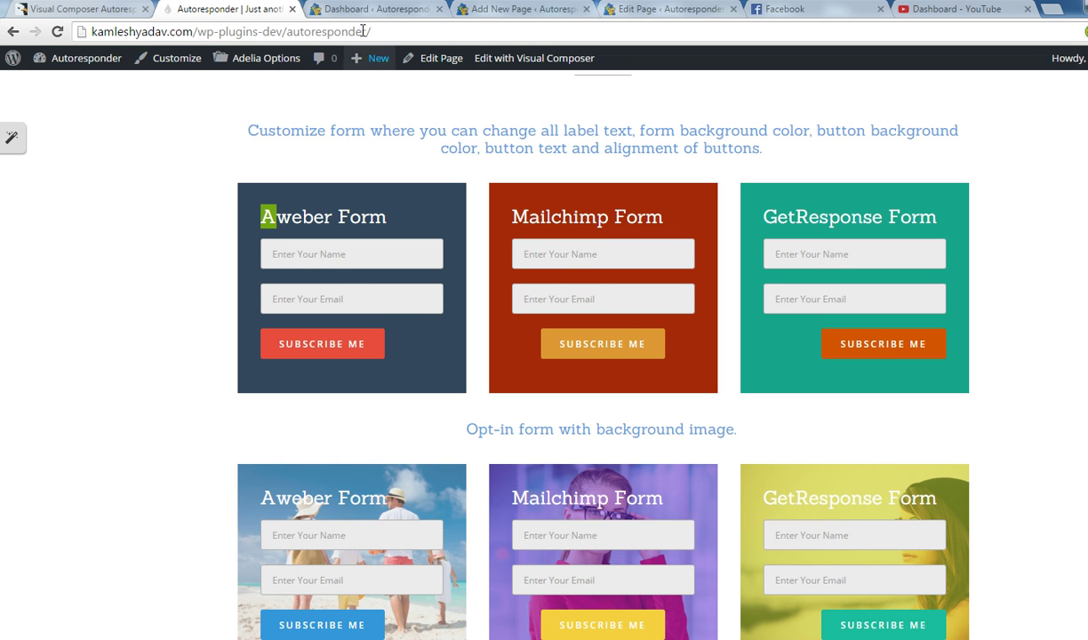
{"action": "left_click", "coordinate": [617, 11]}
{"action": "left_click", "coordinate": [537, 12]}
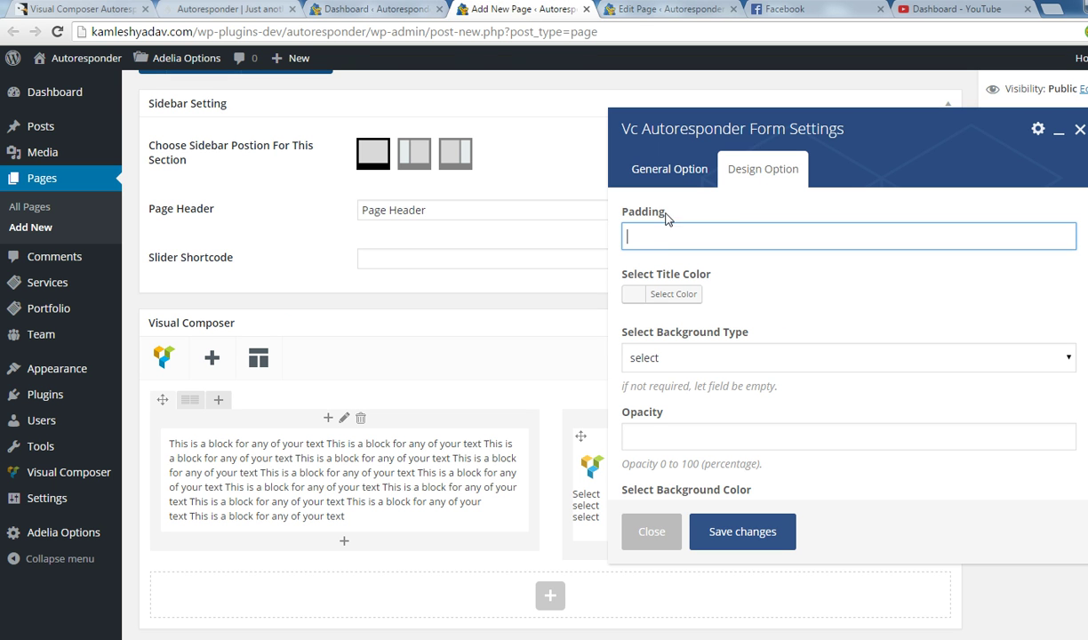
Give the form padding 30 and a green title colour.
{"action": "type", "text": "30"}
{"action": "left_click", "coordinate": [645, 298]}
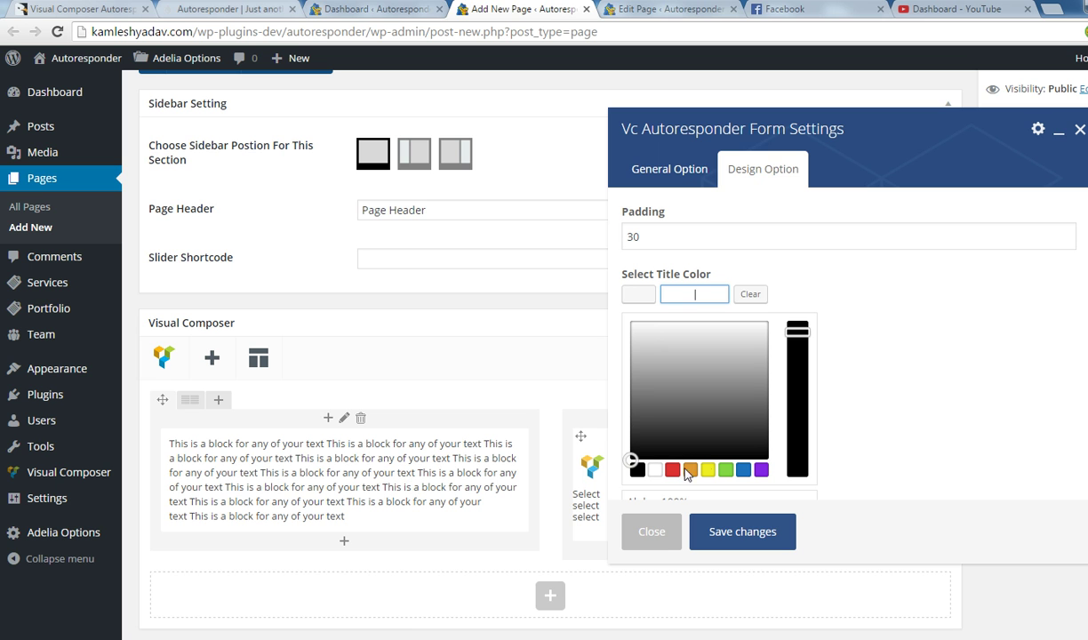
{"action": "left_click", "coordinate": [726, 471]}
{"action": "left_click", "coordinate": [903, 295]}
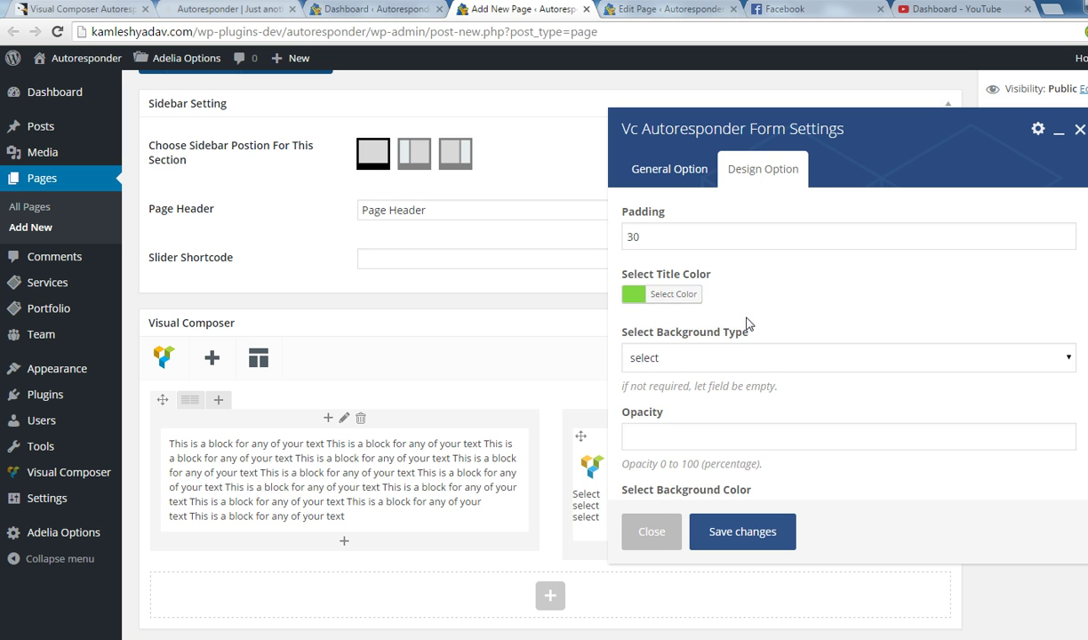
Make the form background black, save the design settings, and reload the page.
{"action": "left_click", "coordinate": [696, 361]}
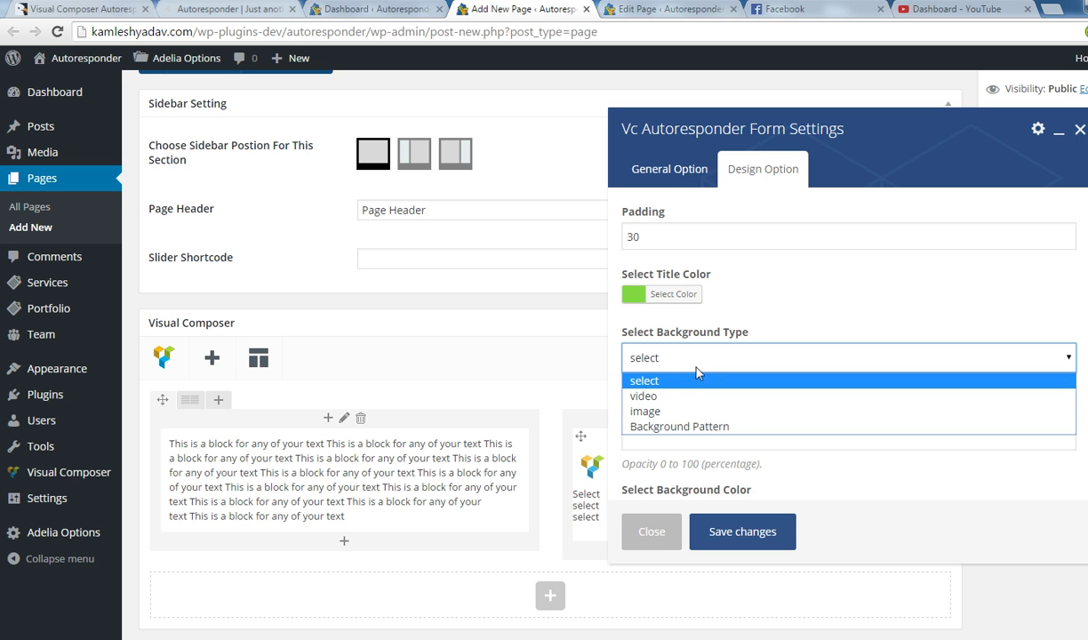
{"action": "left_click", "coordinate": [696, 378]}
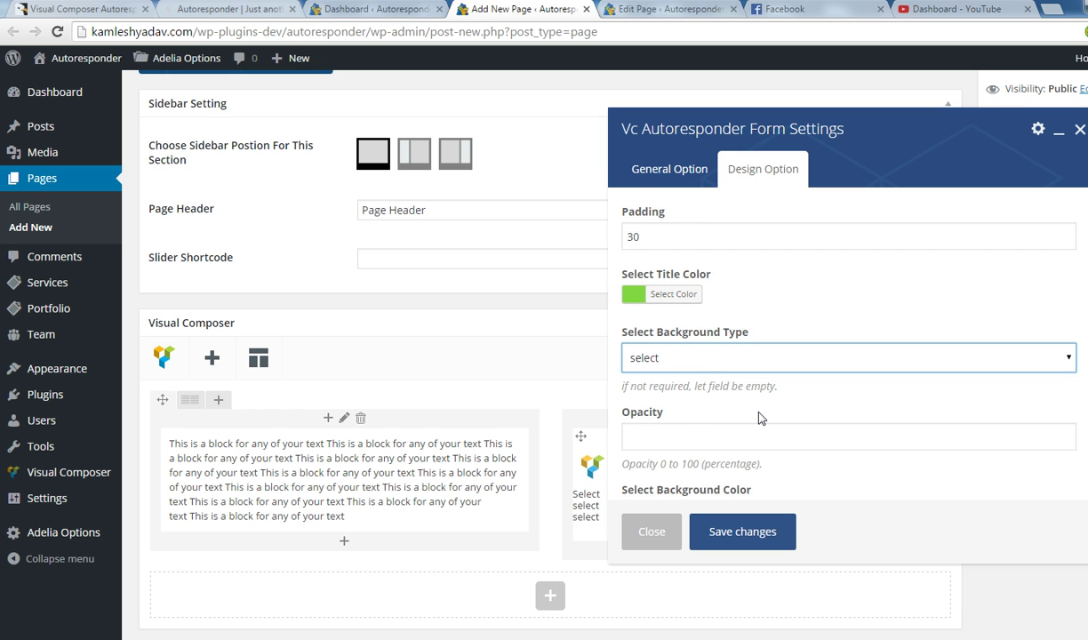
{"action": "scroll", "coordinate": [774, 416], "scroll_direction": "down", "scroll_amount": 2}
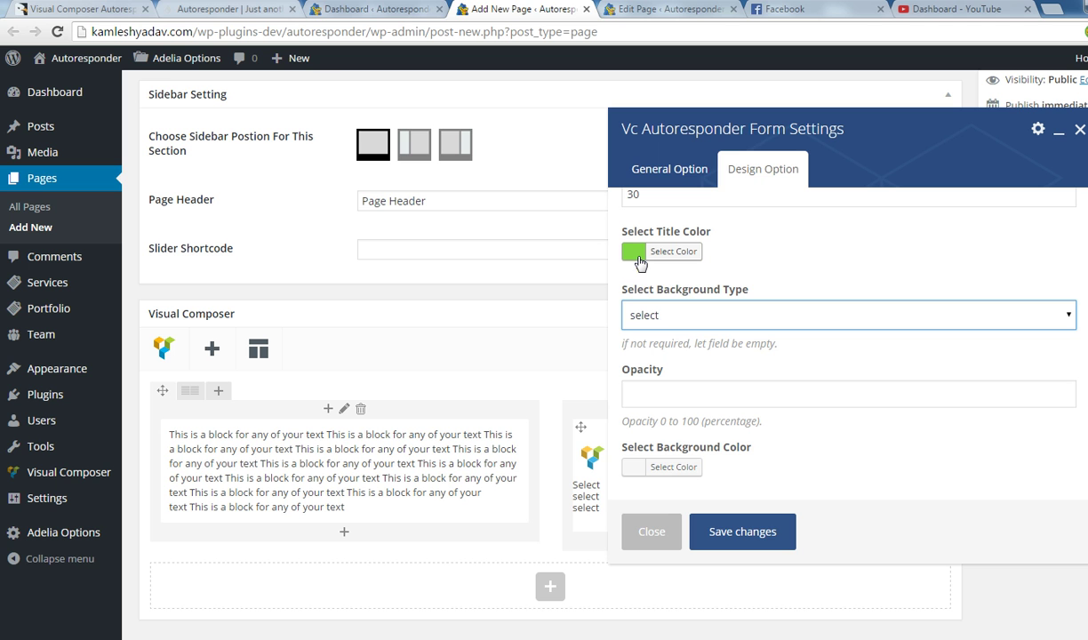
{"action": "left_click", "coordinate": [637, 471]}
{"action": "scroll", "coordinate": [714, 426], "scroll_direction": "down", "scroll_amount": 3}
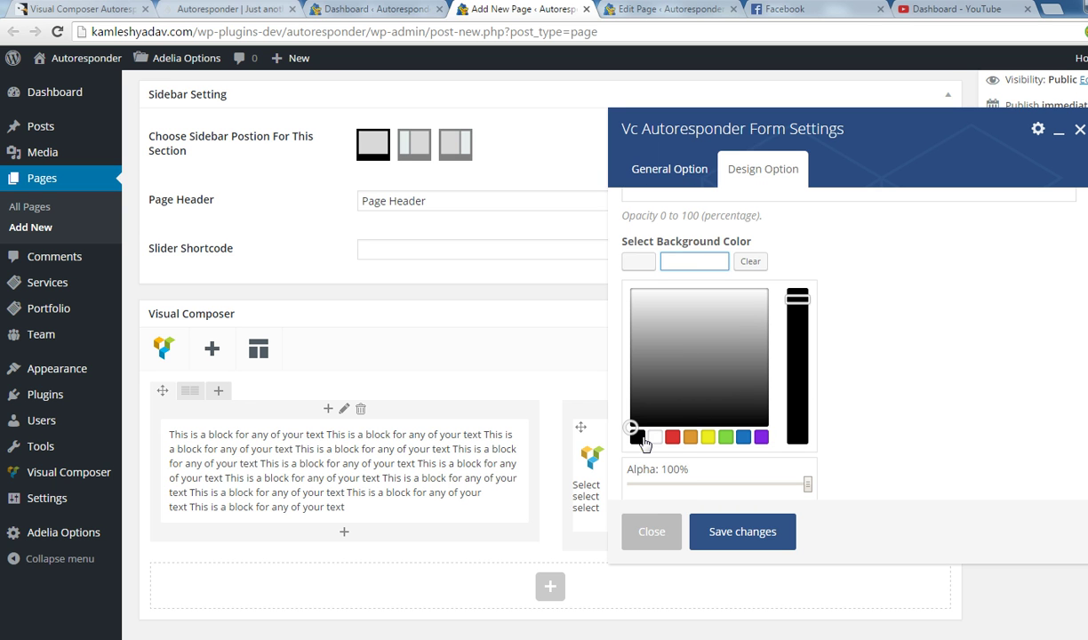
{"action": "left_click", "coordinate": [641, 439]}
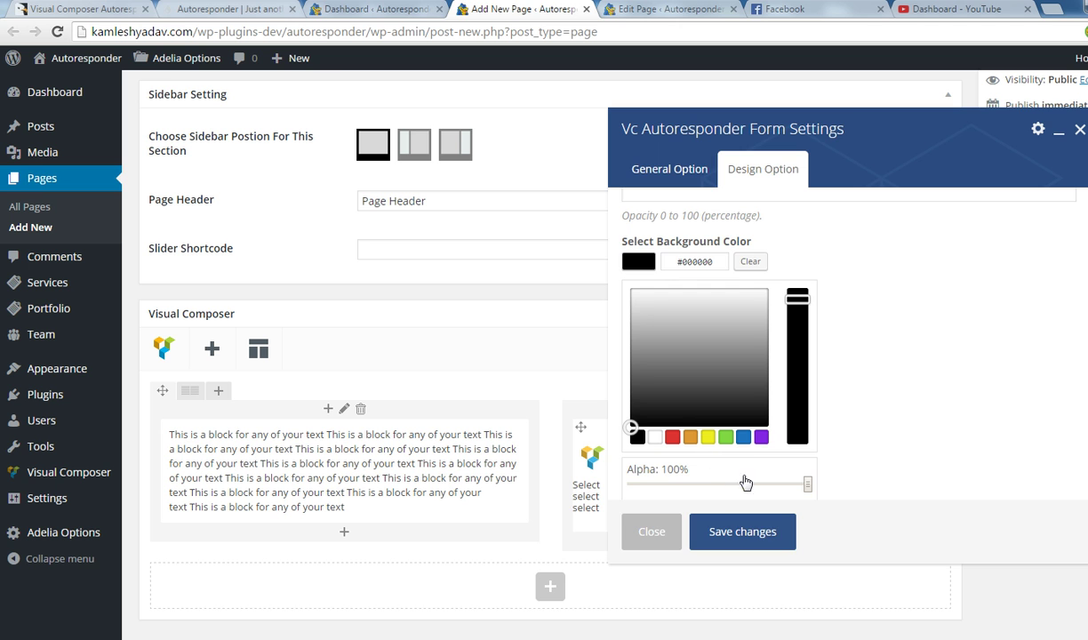
{"action": "left_click", "coordinate": [741, 533]}
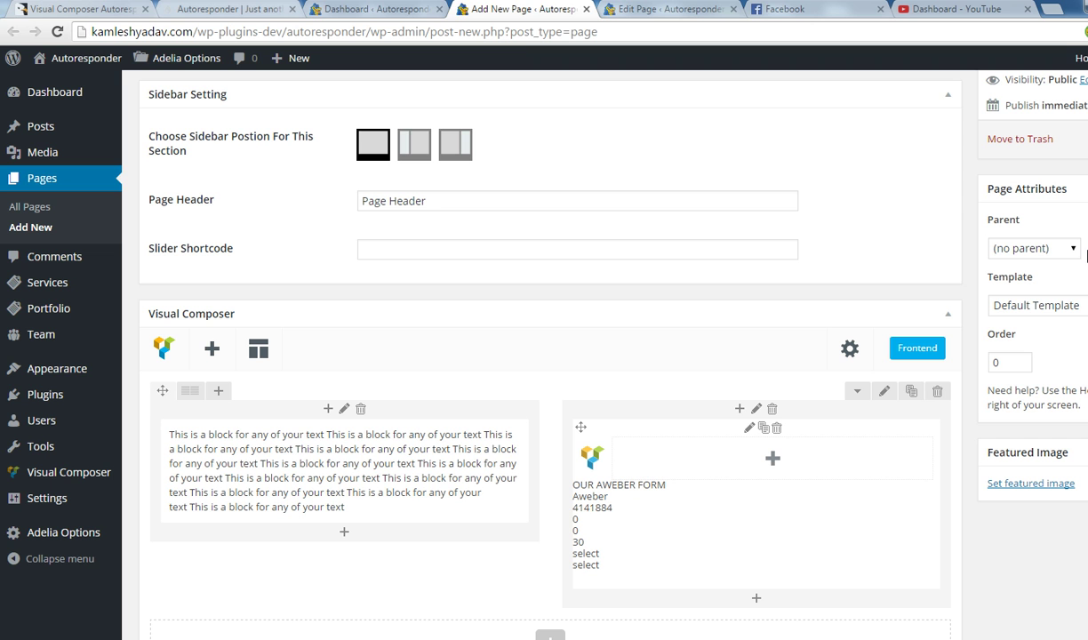
{"action": "key", "text": "F5"}
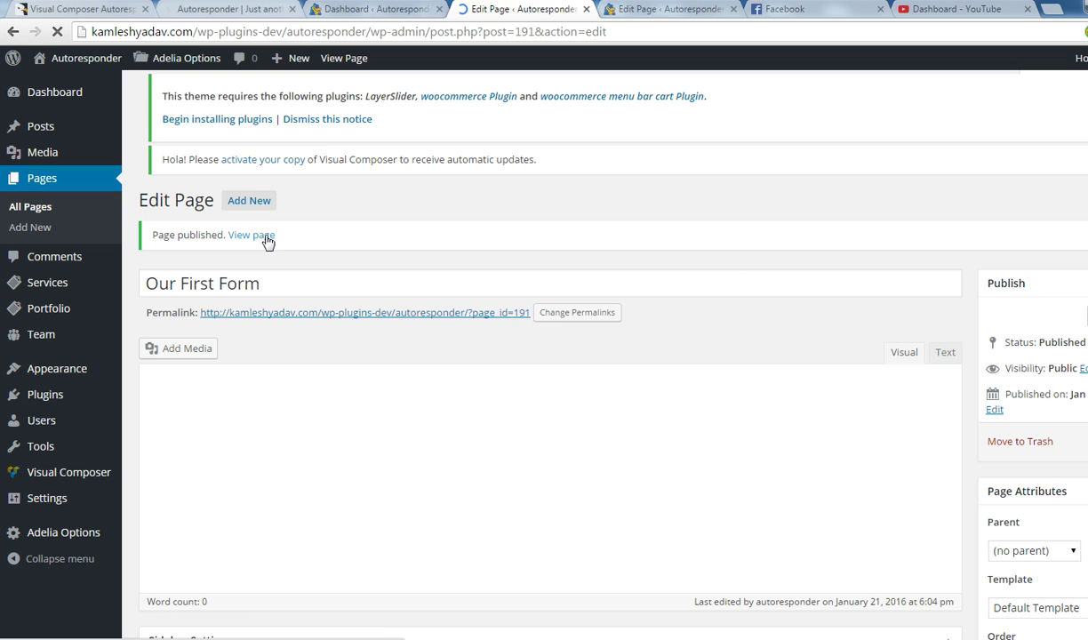
Check the green OUR AWEBER FORM title on the published page, then return to the editor.
{"action": "middle_click", "coordinate": [267, 237]}
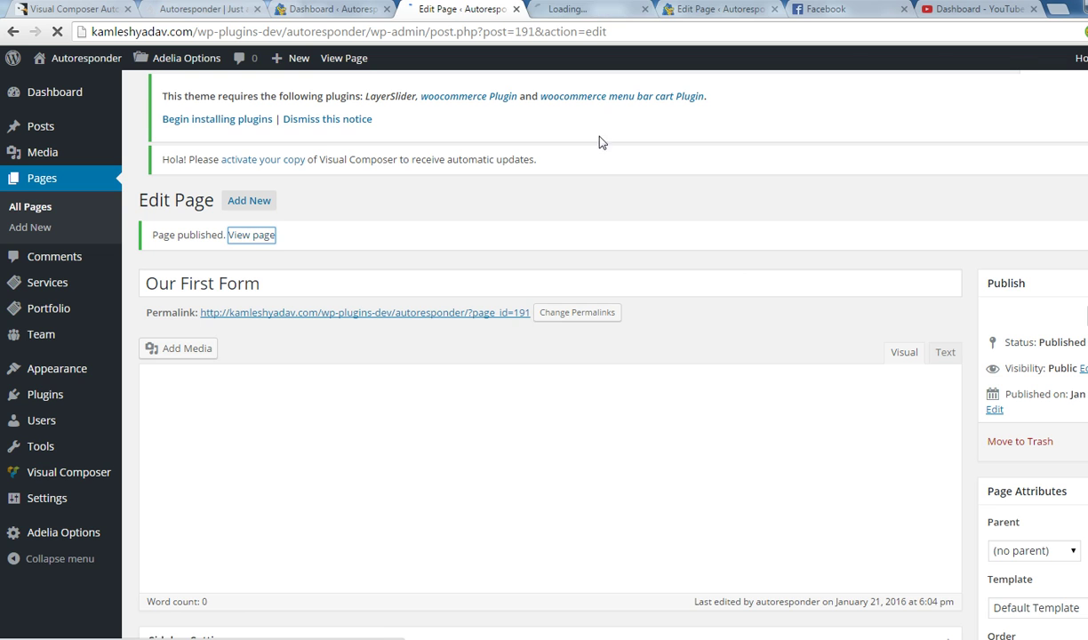
{"action": "left_click", "coordinate": [569, 11]}
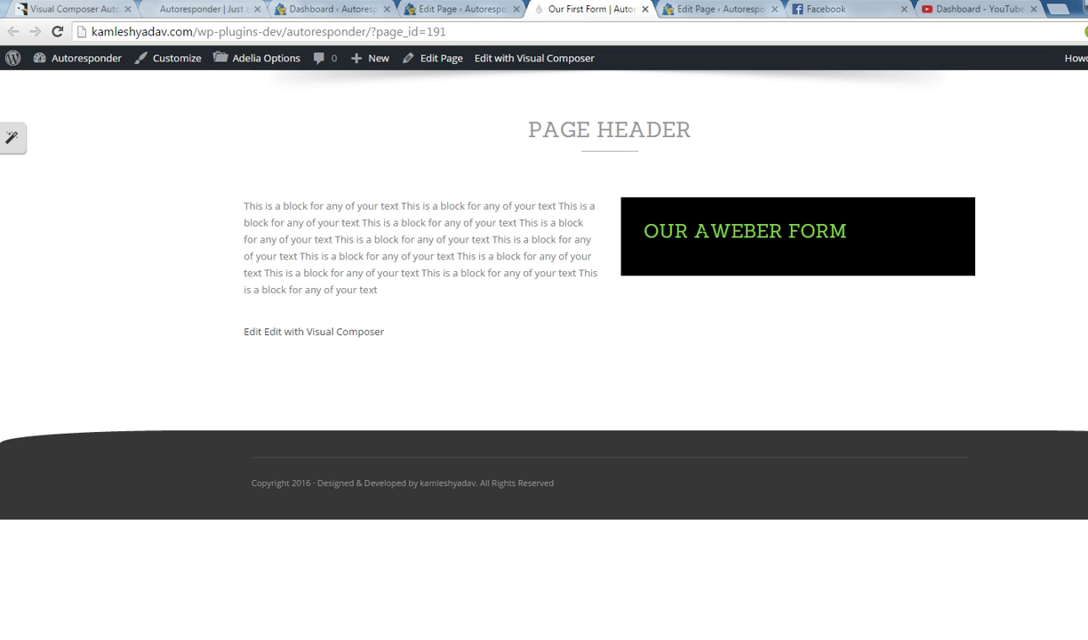
{"action": "left_click_drag", "start_coordinate": [849, 232], "coordinate": [633, 232]}
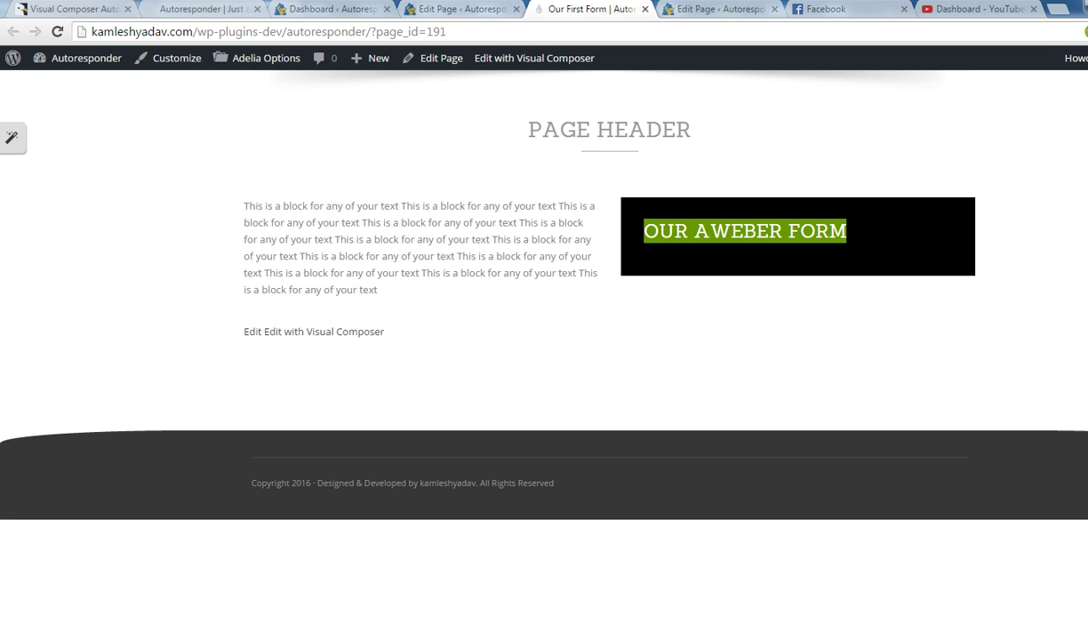
{"action": "left_click", "coordinate": [461, 9]}
{"action": "scroll", "coordinate": [658, 368], "scroll_direction": "down", "scroll_amount": 4}
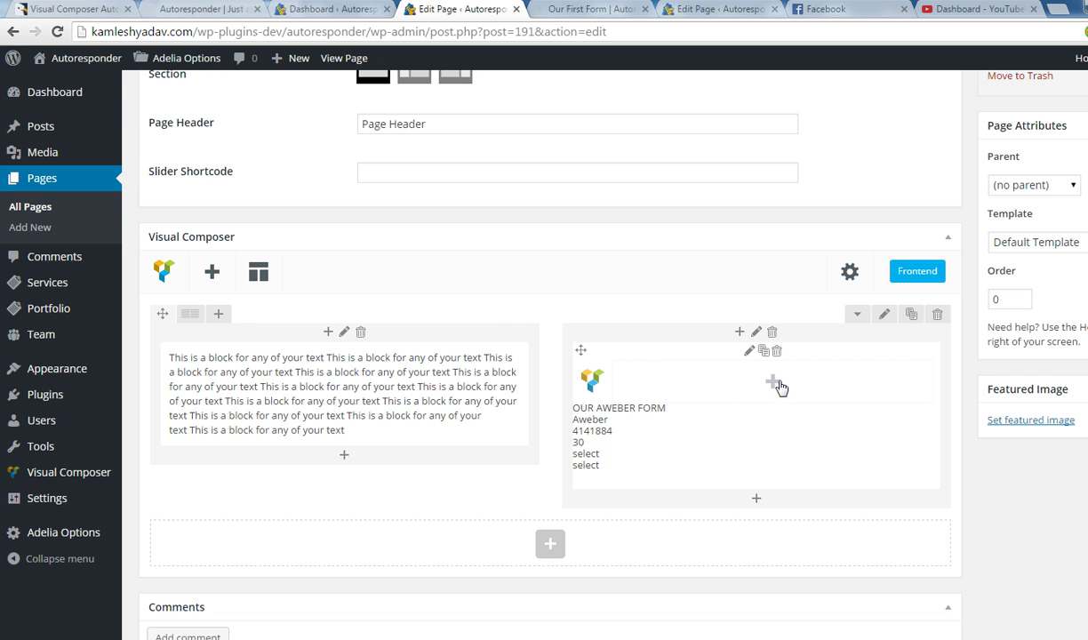
Add an Autoresponder Fields element to the Aweber form as a name field.
{"action": "left_click", "coordinate": [772, 382]}
{"action": "left_click", "coordinate": [494, 147]}
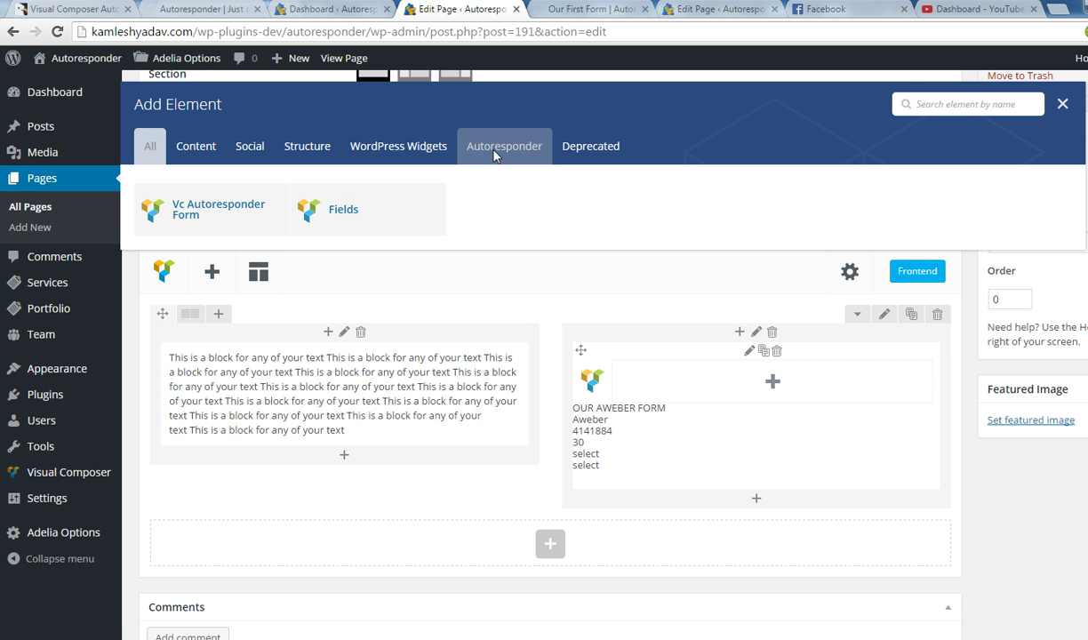
{"action": "left_click", "coordinate": [344, 222]}
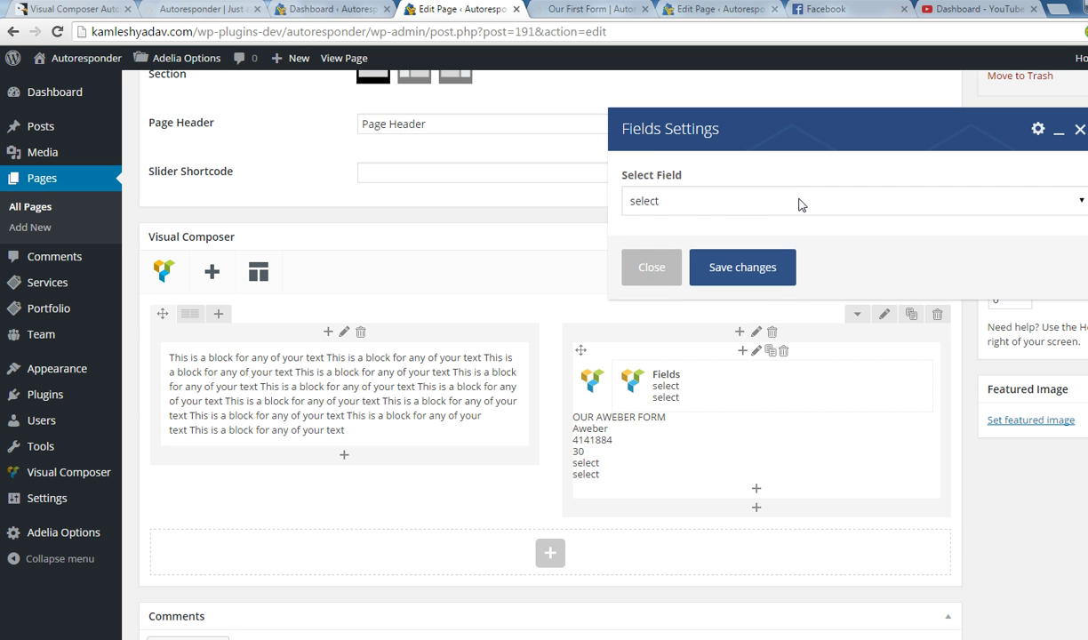
{"action": "left_click", "coordinate": [746, 205]}
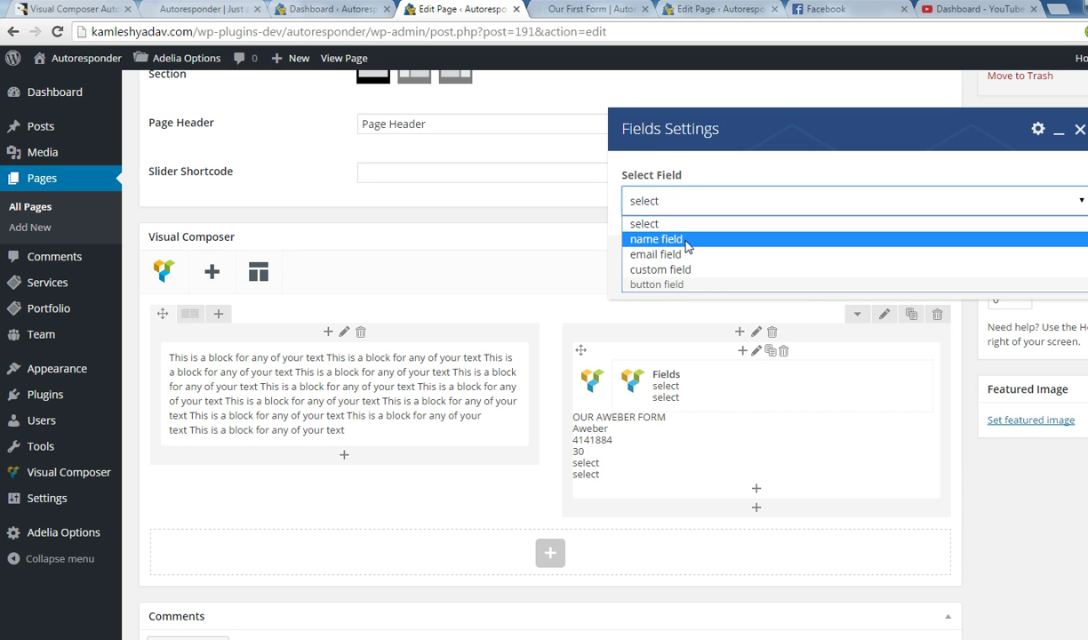
{"action": "left_click", "coordinate": [682, 239]}
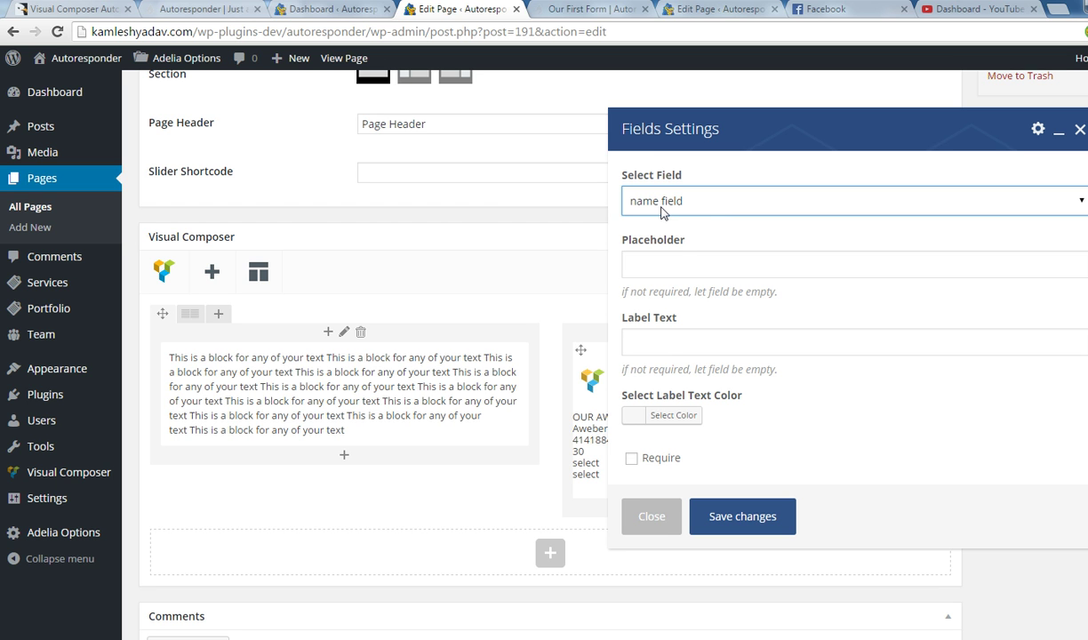
Give the name field placeholder 'enter name', label 'Name' in white #ffffff, and save.
{"action": "left_click", "coordinate": [664, 276]}
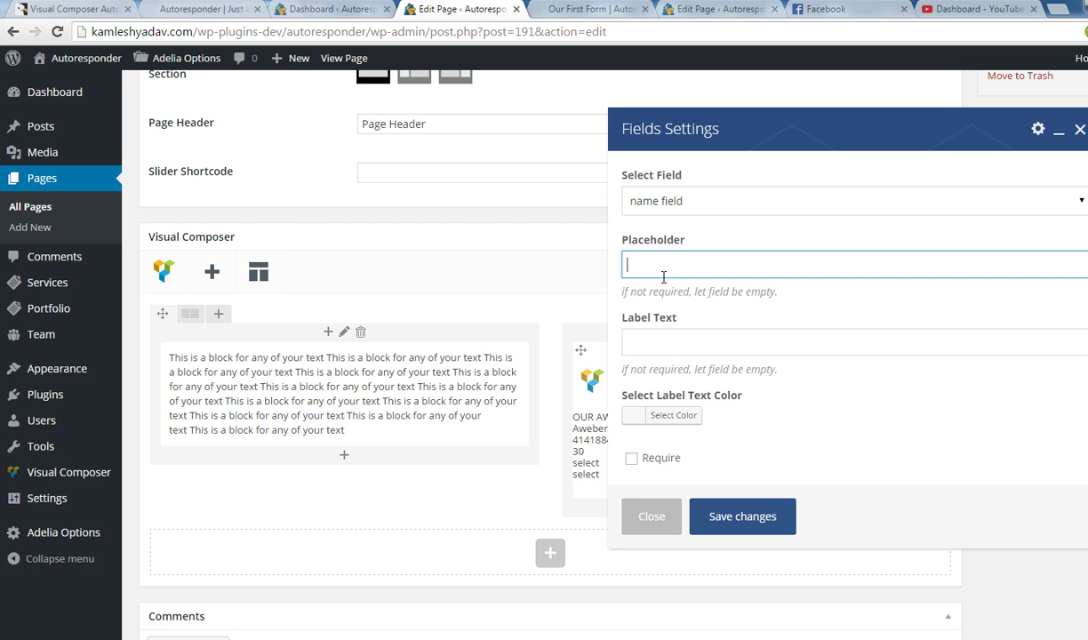
{"action": "type", "text": "enter name"}
{"action": "left_click", "coordinate": [657, 343]}
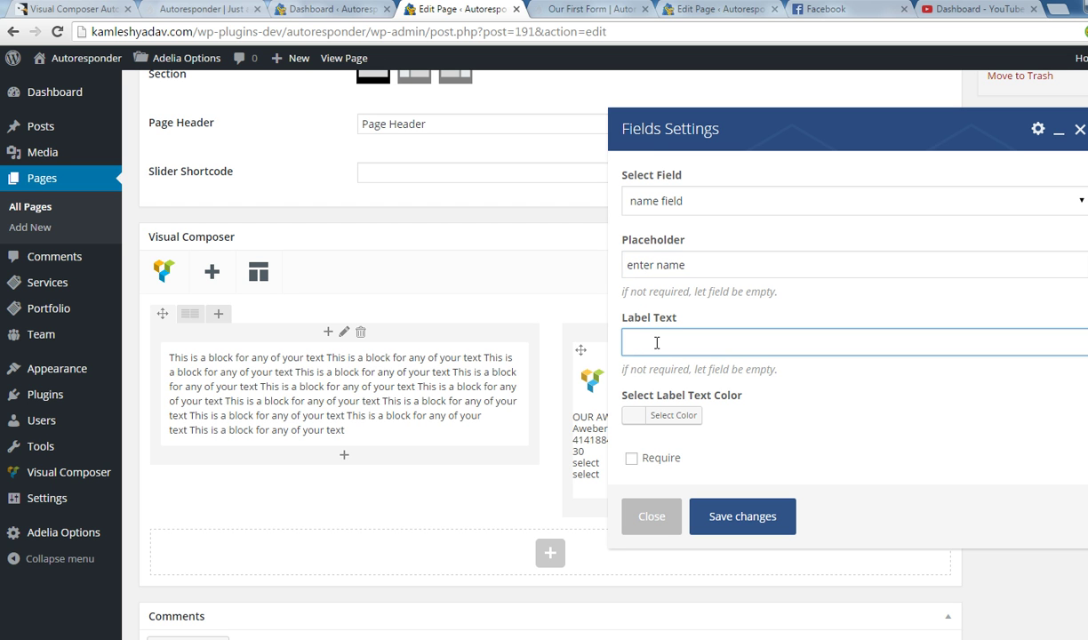
{"action": "type", "text": "Name"}
{"action": "left_click", "coordinate": [662, 415]}
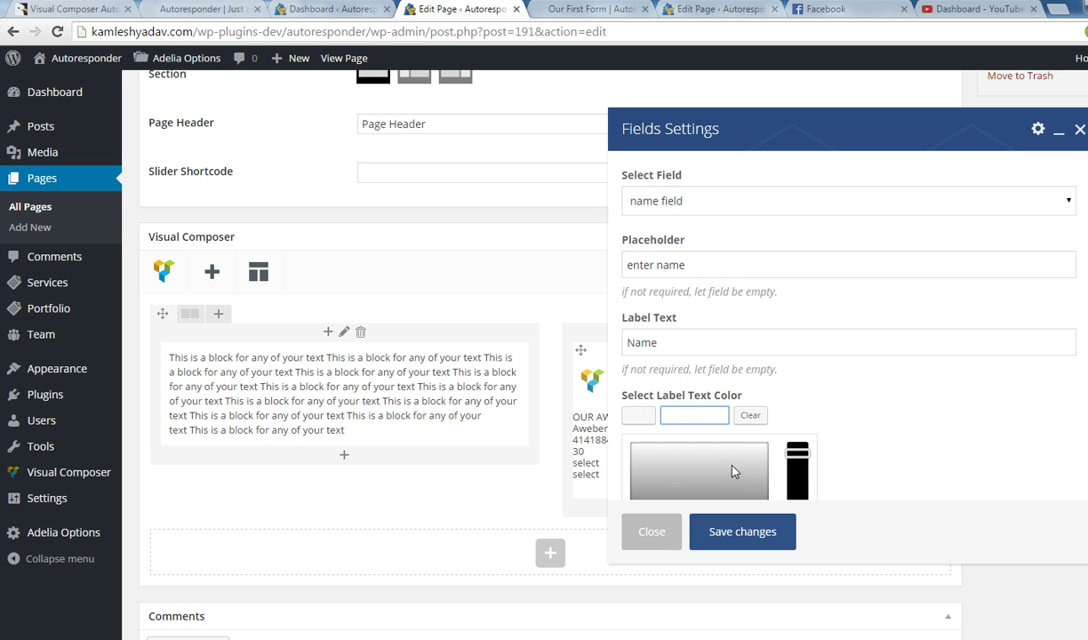
{"action": "scroll", "coordinate": [731, 466], "scroll_direction": "down", "scroll_amount": 1}
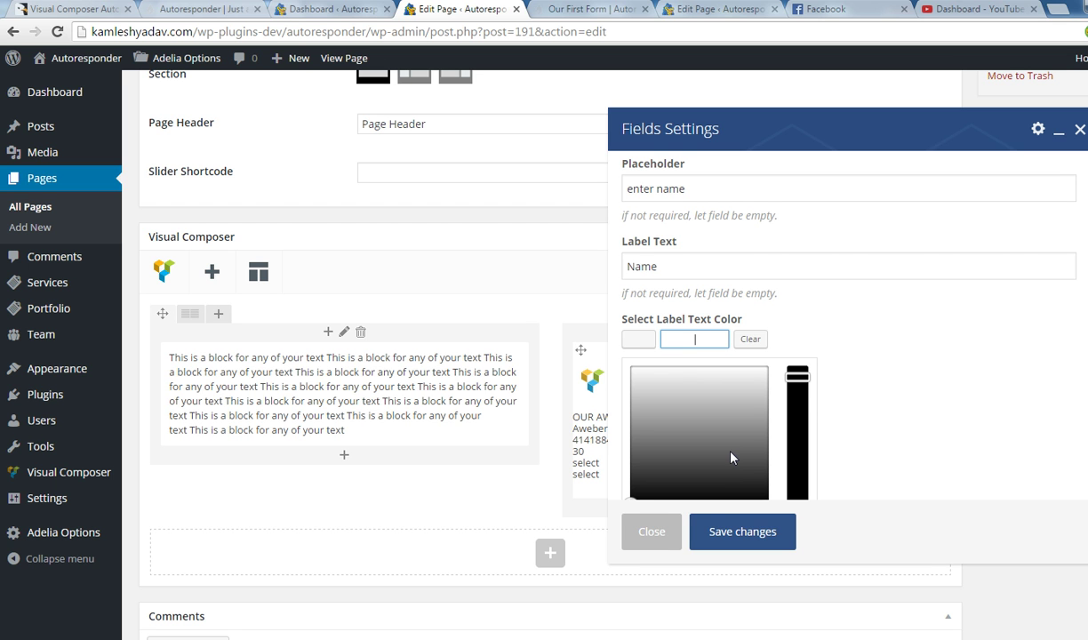
{"action": "left_click_drag", "start_coordinate": [656, 377], "coordinate": [629, 366]}
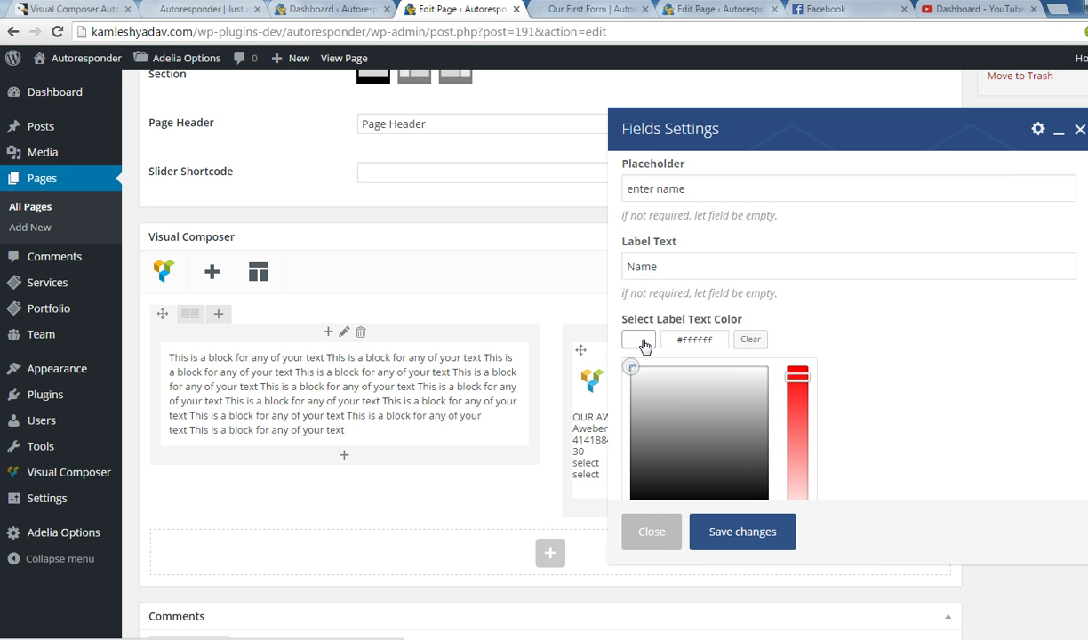
{"action": "left_click", "coordinate": [736, 529]}
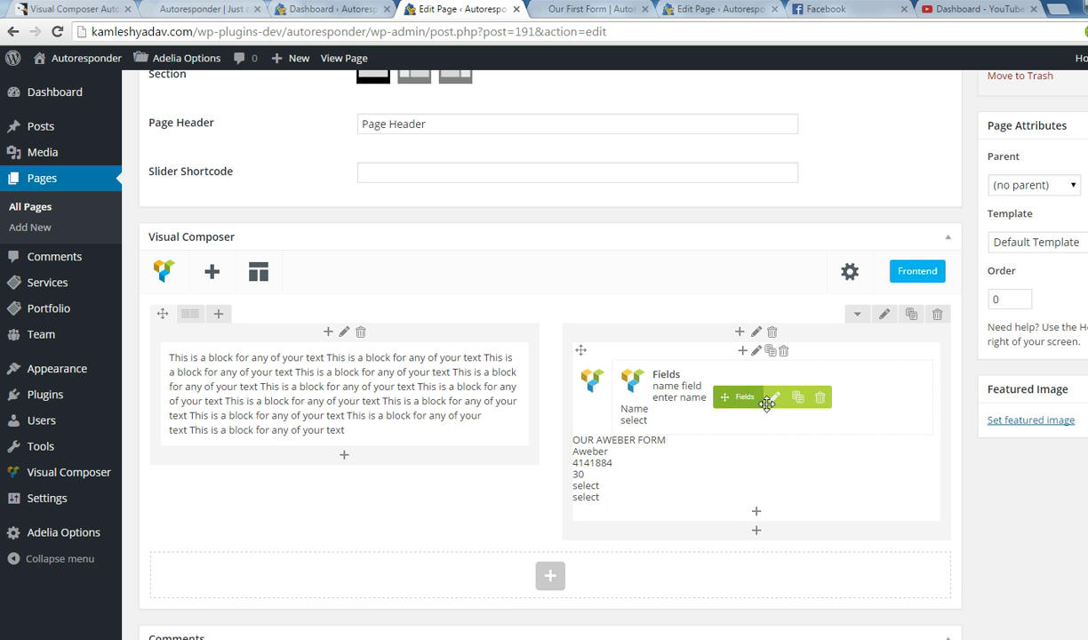
{"action": "left_click", "coordinate": [775, 399]}
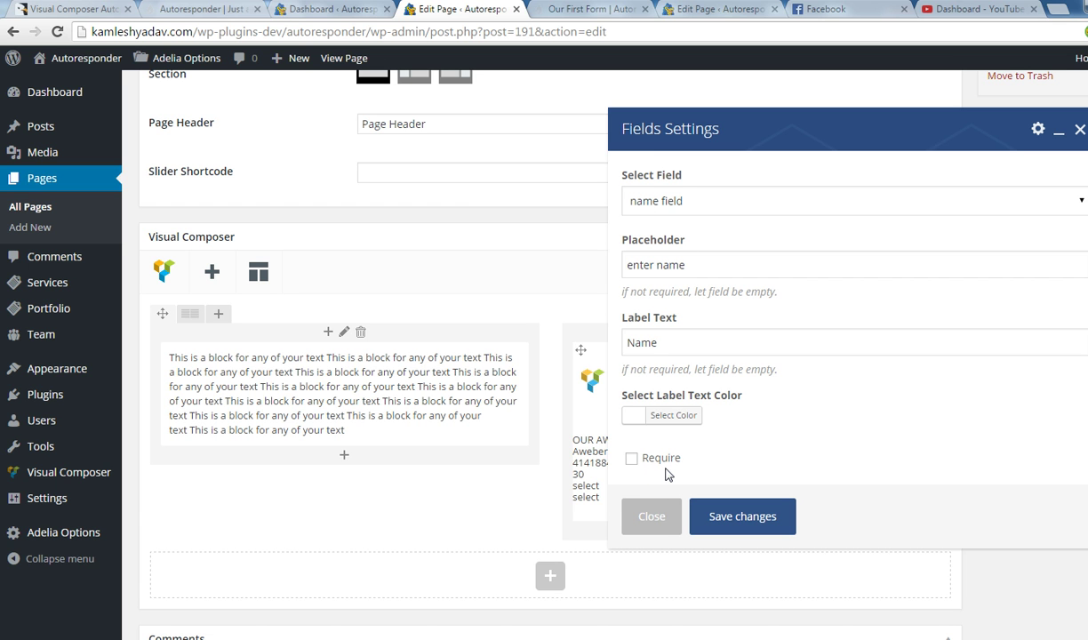
{"action": "left_click", "coordinate": [730, 520]}
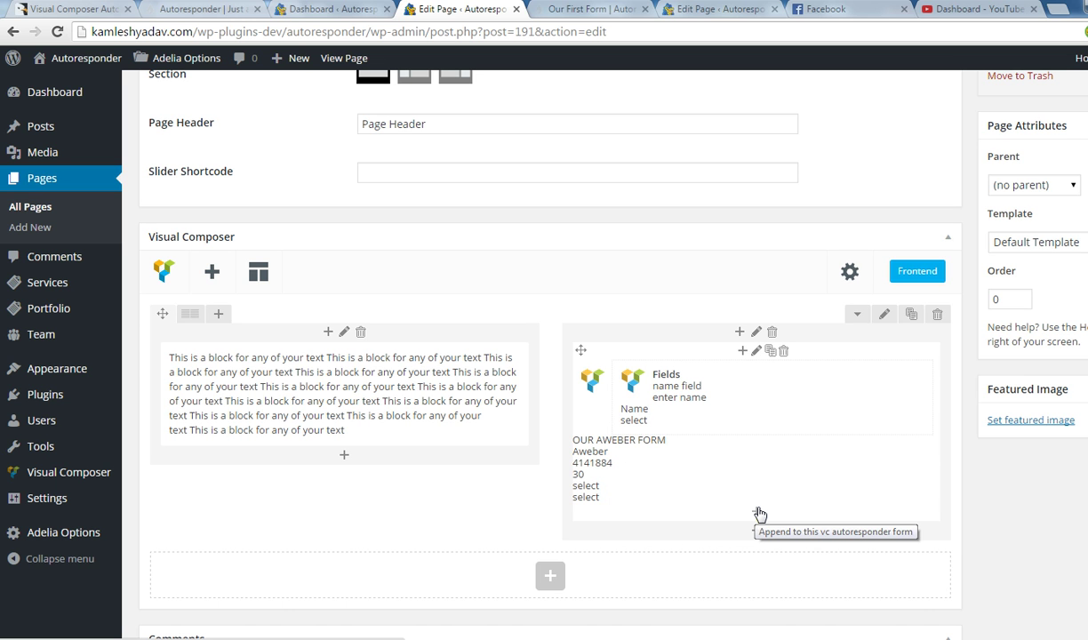
Add an email field with placeholder 'enter email' and label 'Email' to the form.
{"action": "left_click", "coordinate": [756, 530]}
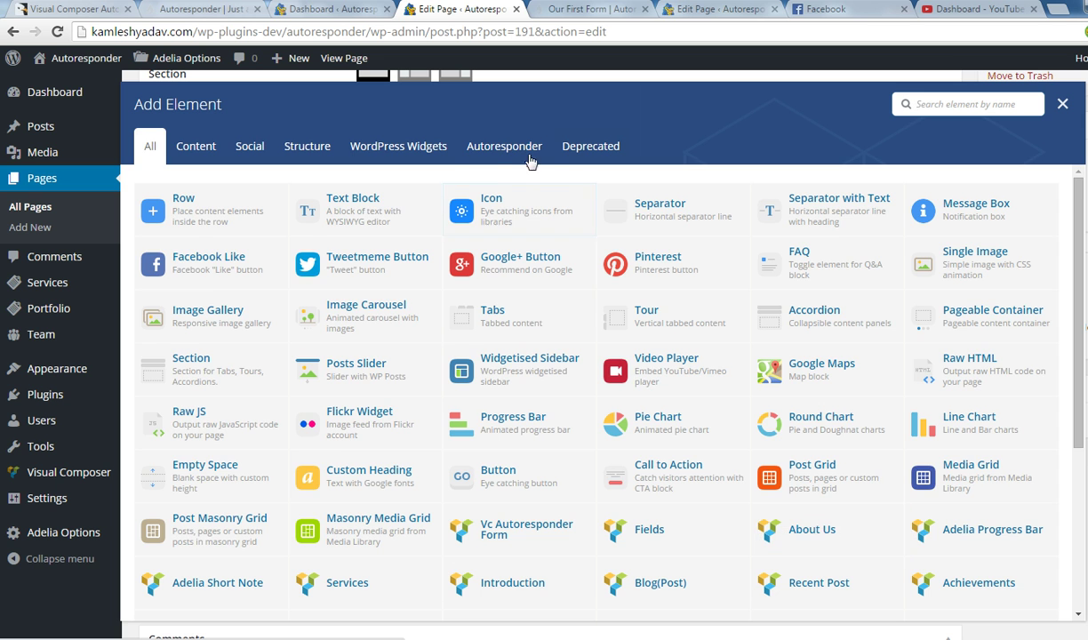
{"action": "left_click", "coordinate": [498, 149]}
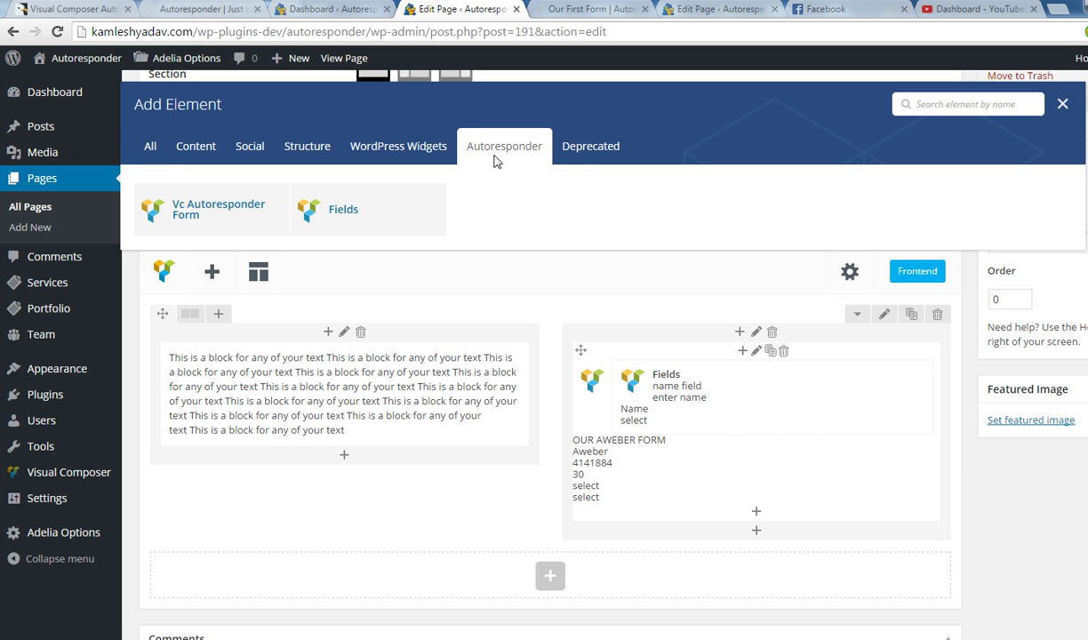
{"action": "left_click", "coordinate": [331, 216]}
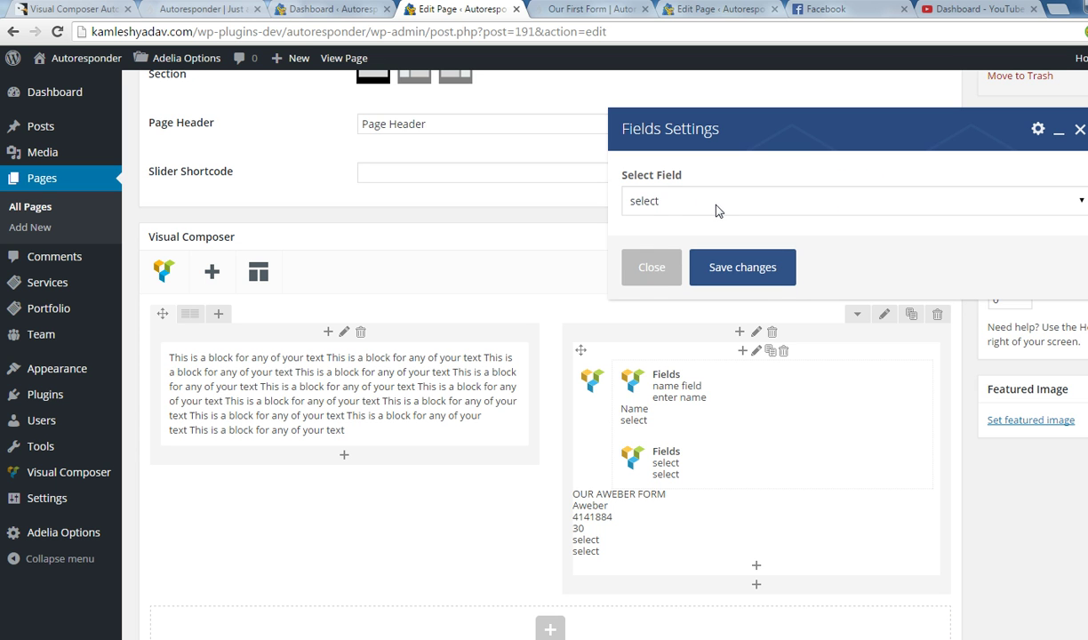
{"action": "left_click", "coordinate": [694, 199]}
{"action": "left_click", "coordinate": [662, 236]}
{"action": "left_click", "coordinate": [676, 260]}
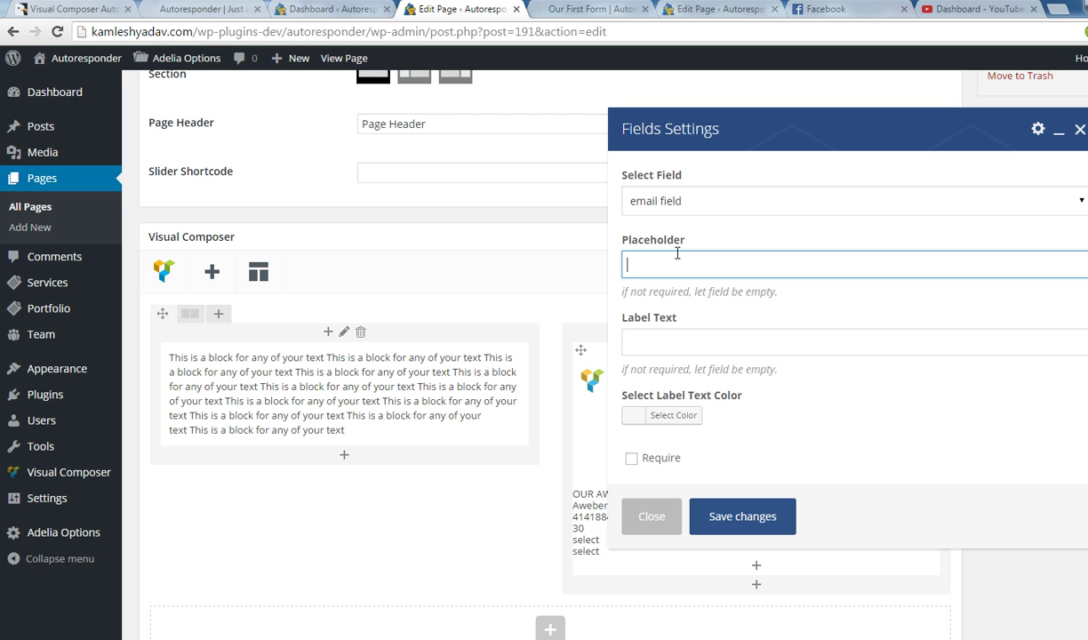
{"action": "type", "text": "enter emai"}
{"action": "left_click", "coordinate": [659, 345]}
{"action": "type", "text": "Email"}
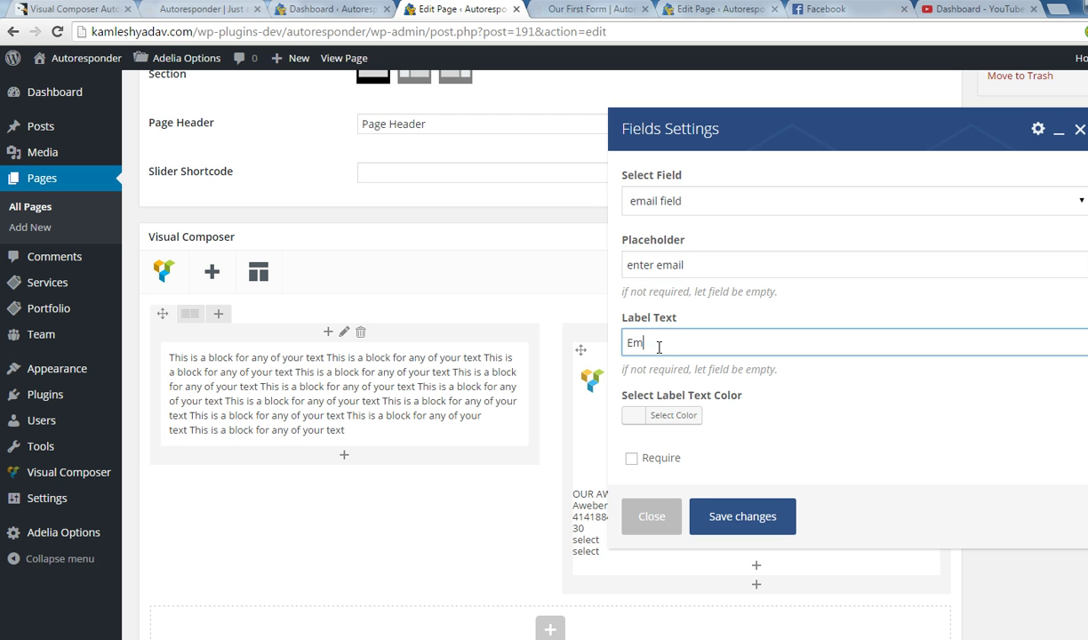
Leave the label colour unchanged and save the new email field.
{"action": "left_click", "coordinate": [635, 415]}
{"action": "left_click", "coordinate": [582, 418]}
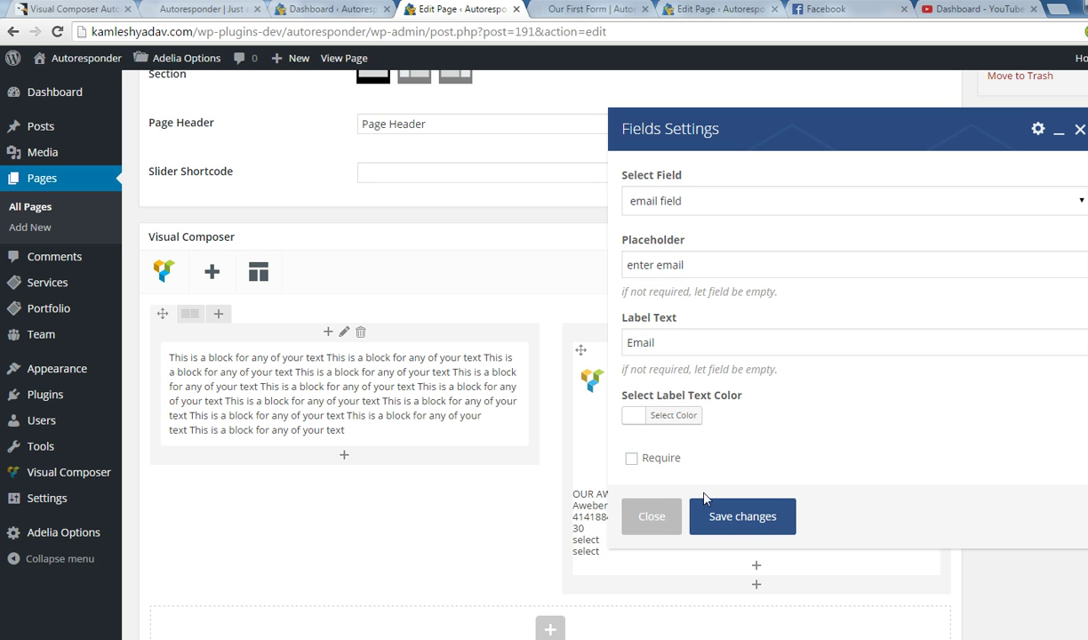
{"action": "left_click", "coordinate": [622, 414]}
{"action": "left_click", "coordinate": [609, 402]}
{"action": "left_click", "coordinate": [625, 412]}
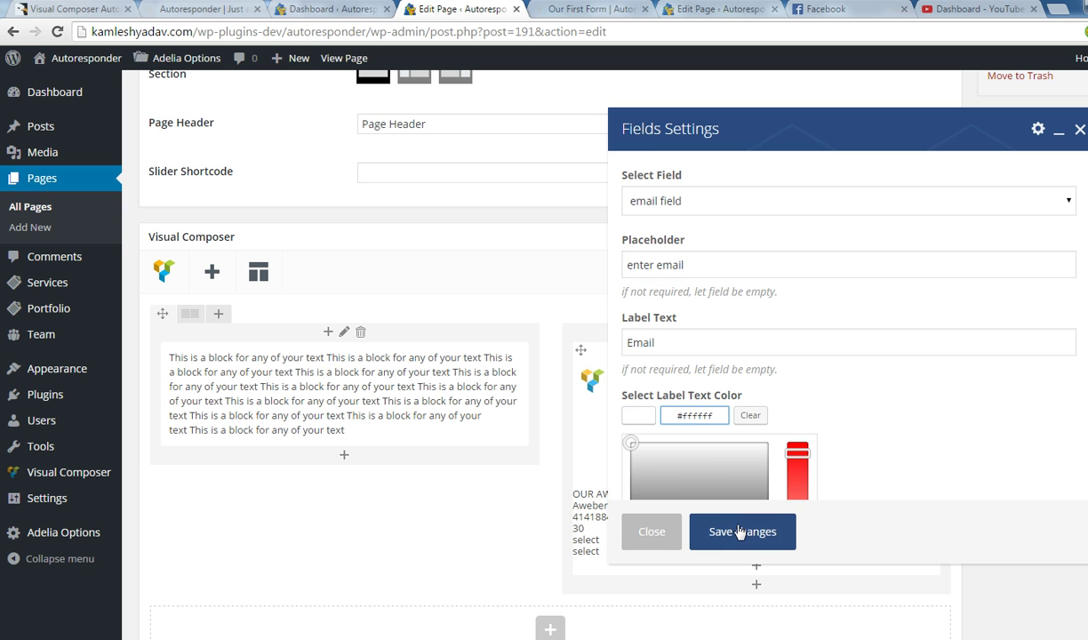
{"action": "left_click", "coordinate": [722, 520]}
{"action": "mouse_move", "coordinate": [760, 448]}
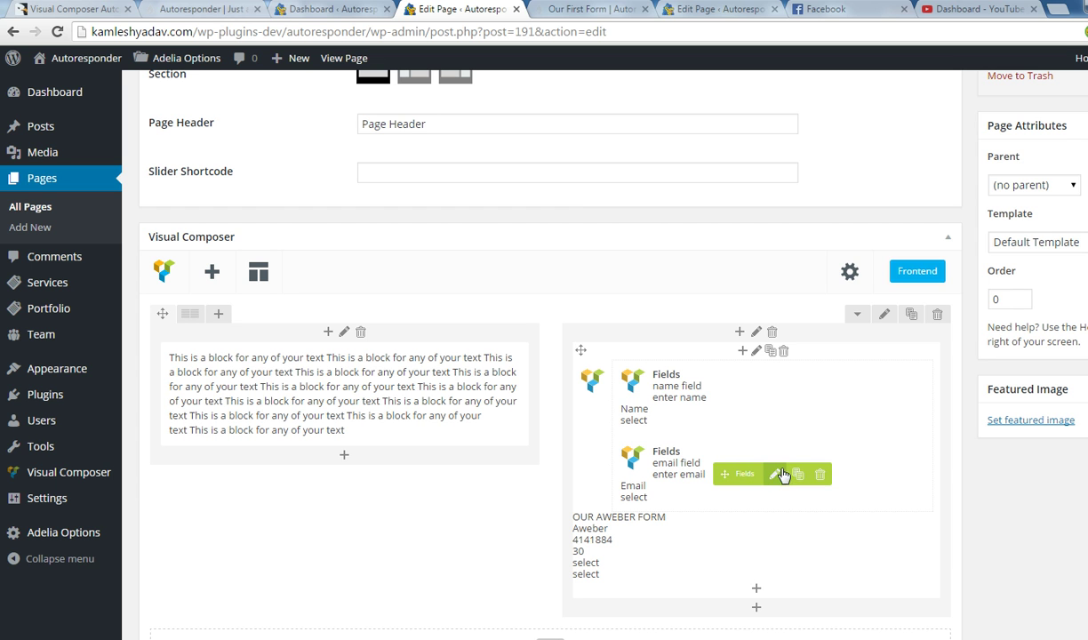
{"action": "left_click", "coordinate": [775, 474]}
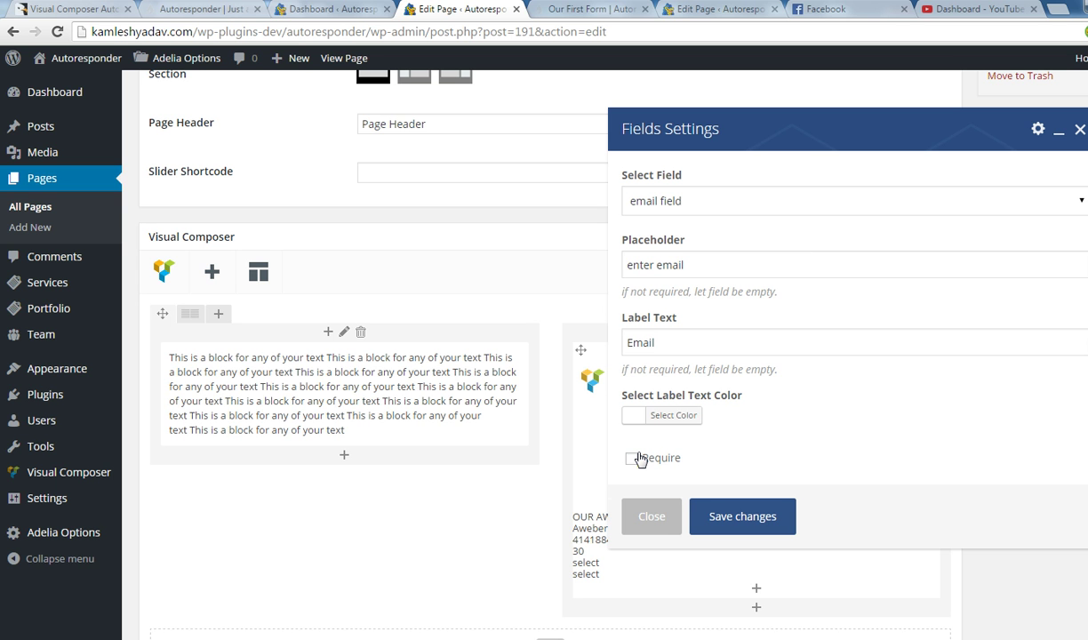
Make the email field required with error text 'Enter Your Email - Its compulsory'.
{"action": "left_click", "coordinate": [633, 459]}
{"action": "scroll", "coordinate": [745, 483], "scroll_direction": "down", "scroll_amount": 2}
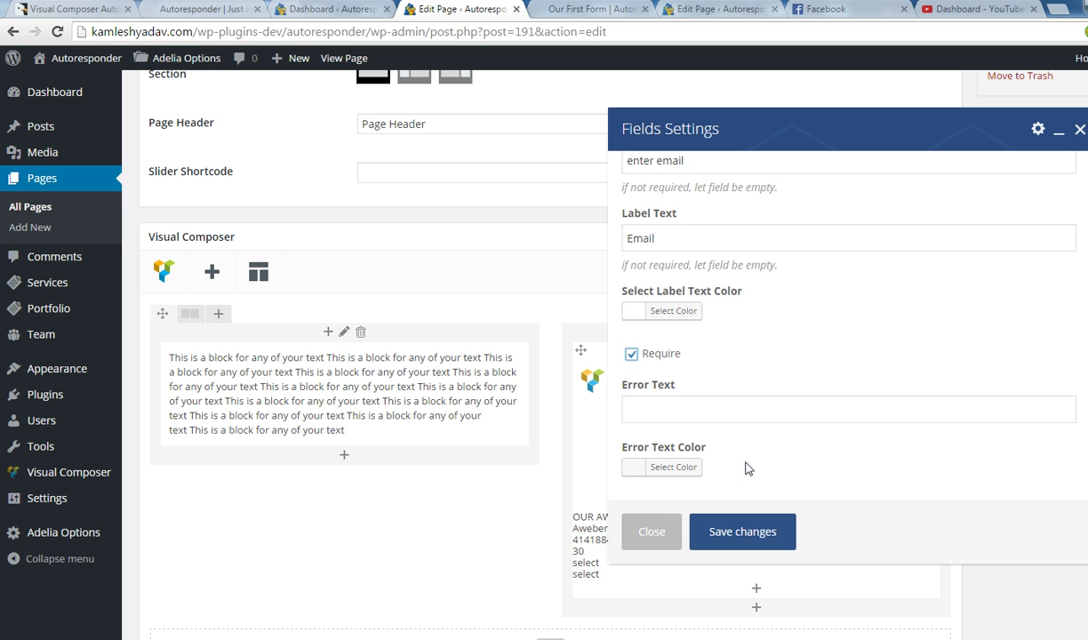
{"action": "left_click", "coordinate": [686, 422]}
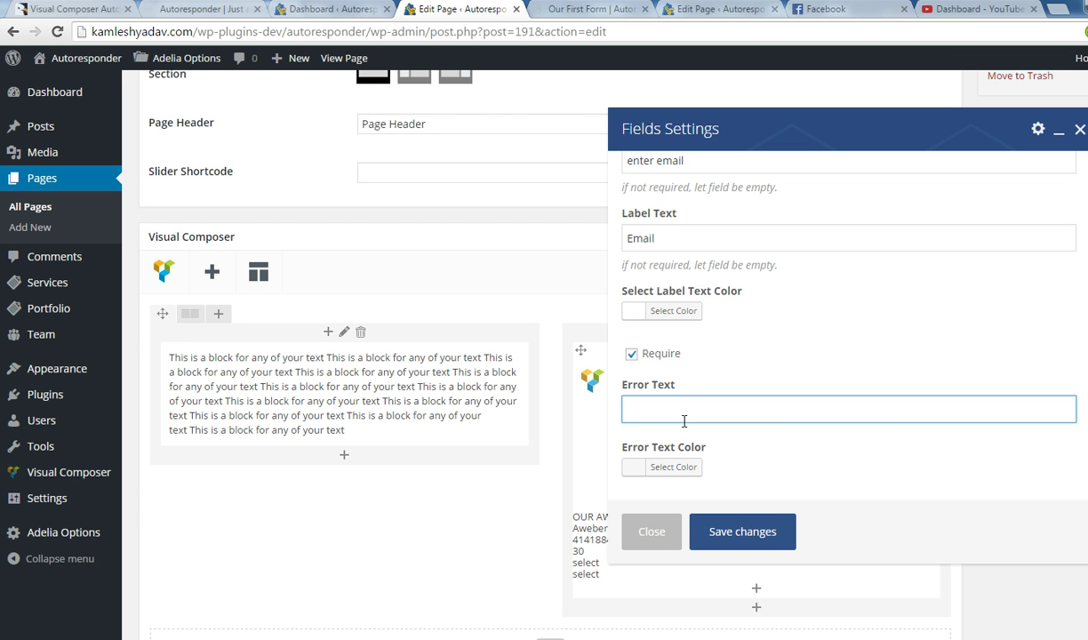
{"action": "type", "text": "nter Your Email - Its compulsory"}
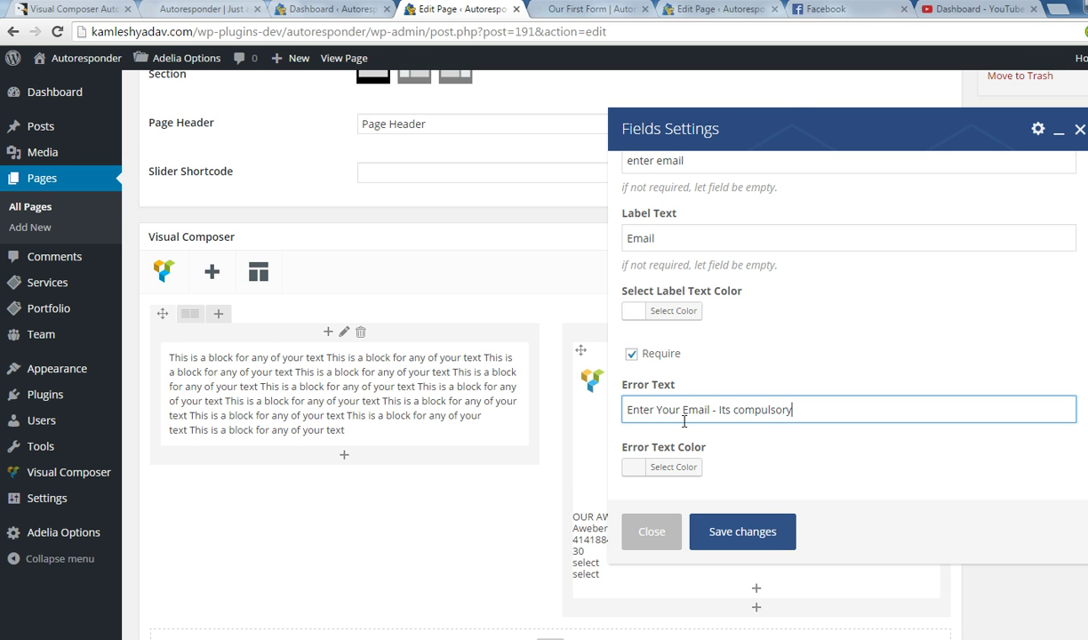
Colour the error message red (#dd3333) and save the email field.
{"action": "scroll", "coordinate": [683, 418], "scroll_direction": "down", "scroll_amount": 1}
{"action": "left_click", "coordinate": [673, 467]}
{"action": "scroll", "coordinate": [709, 470], "scroll_direction": "down", "scroll_amount": 1}
{"action": "scroll", "coordinate": [710, 470], "scroll_direction": "down", "scroll_amount": 2}
{"action": "left_click", "coordinate": [673, 437]}
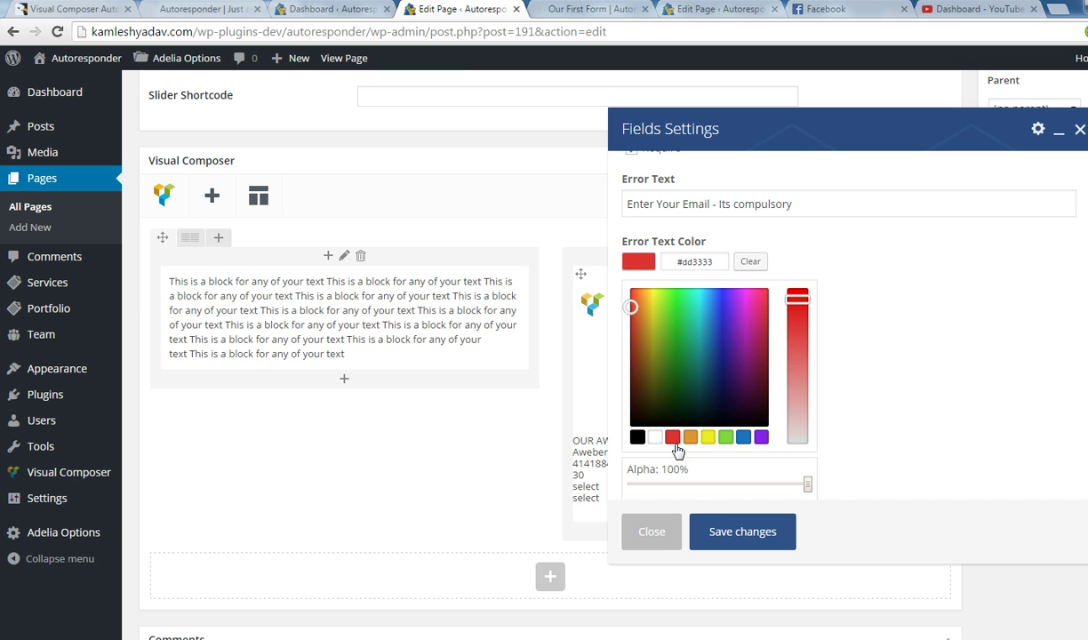
{"action": "left_click", "coordinate": [727, 531]}
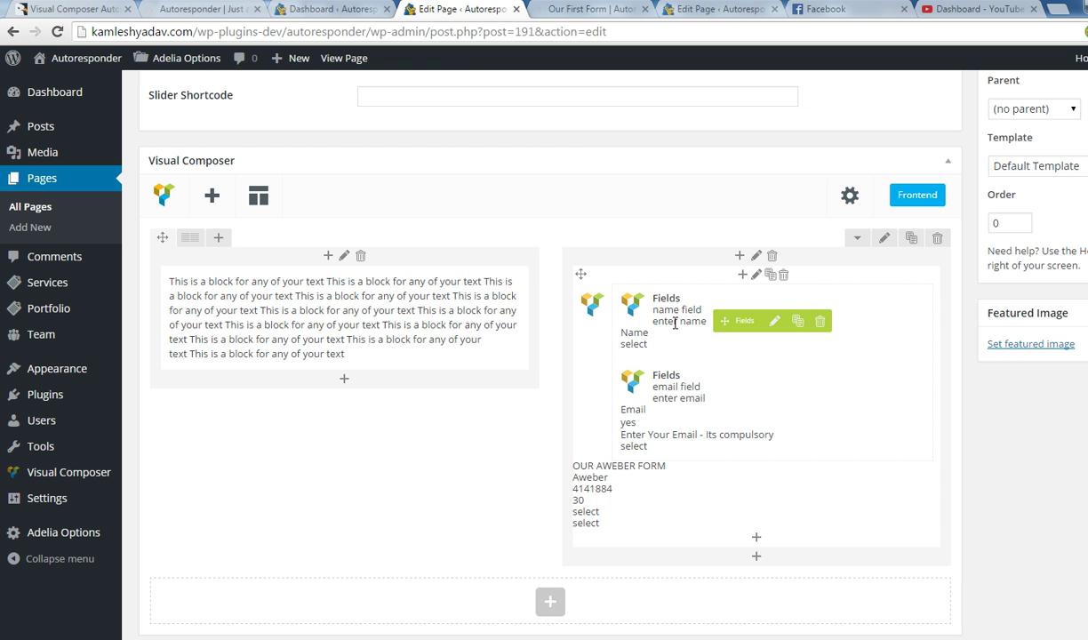
{"action": "left_click", "coordinate": [759, 537]}
Add a button field labelled 'Submit' with a yellow background to the form.
{"action": "left_click", "coordinate": [503, 150]}
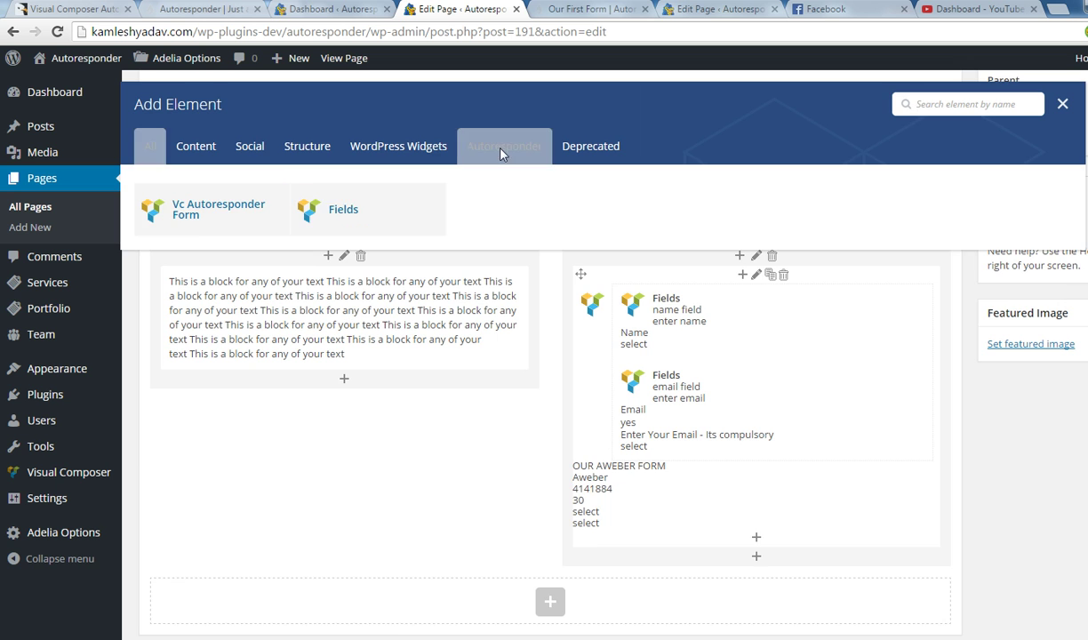
{"action": "left_click", "coordinate": [341, 218]}
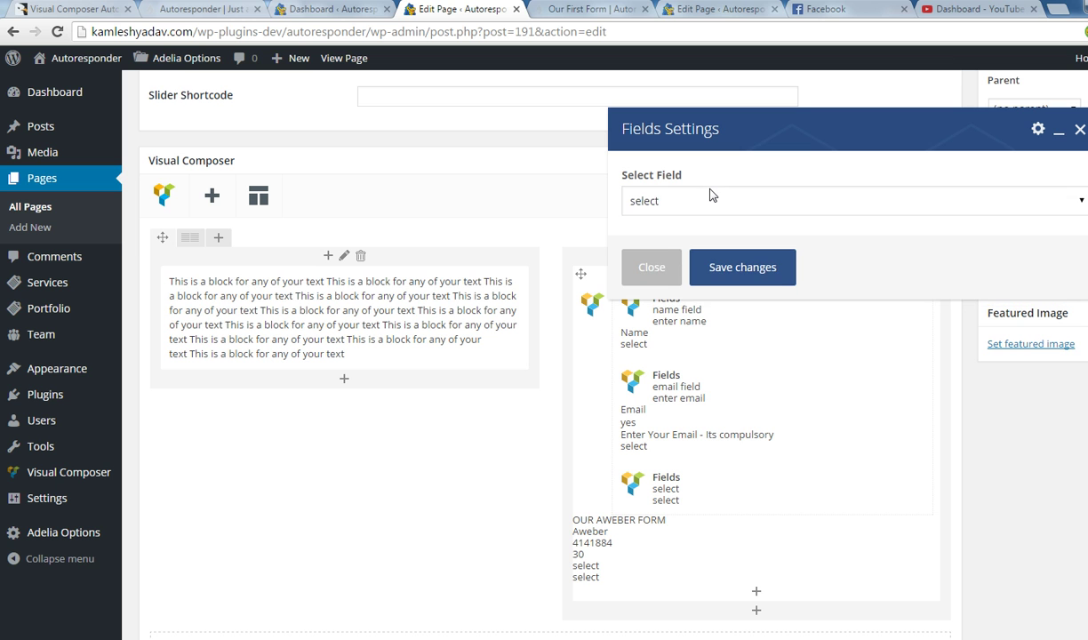
{"action": "left_click", "coordinate": [639, 199]}
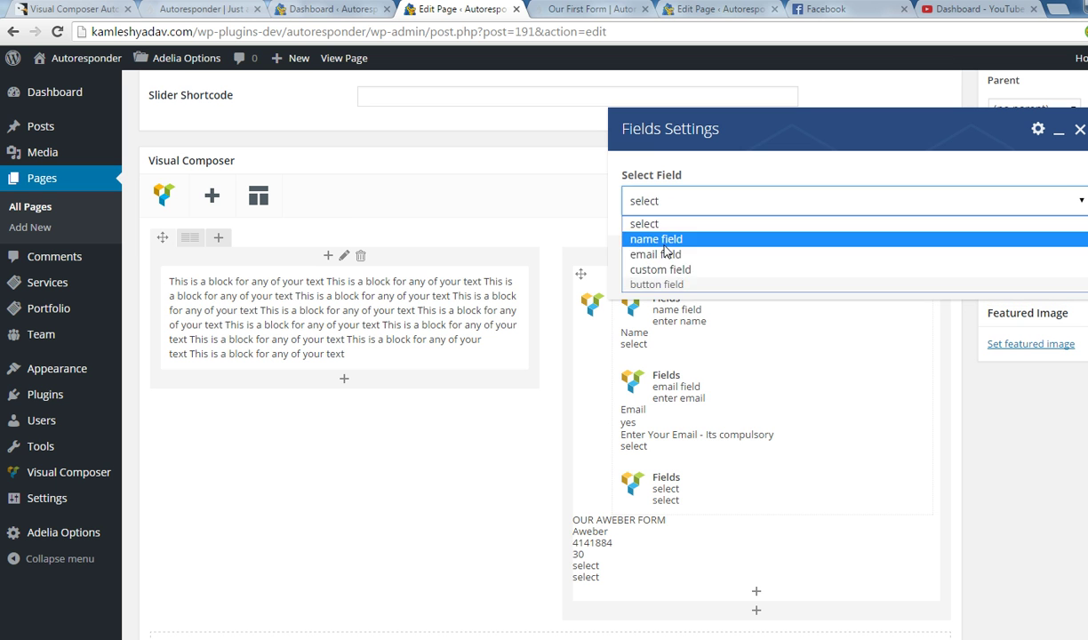
{"action": "left_click", "coordinate": [665, 284]}
{"action": "left_click", "coordinate": [679, 267]}
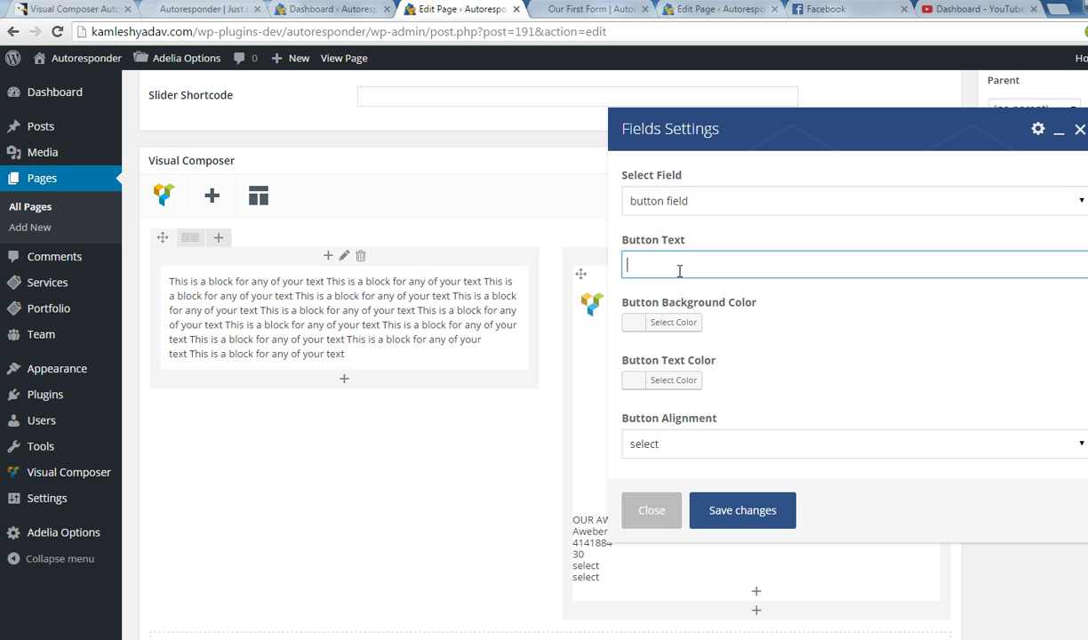
{"action": "type", "text": "Submit"}
{"action": "left_click", "coordinate": [638, 327]}
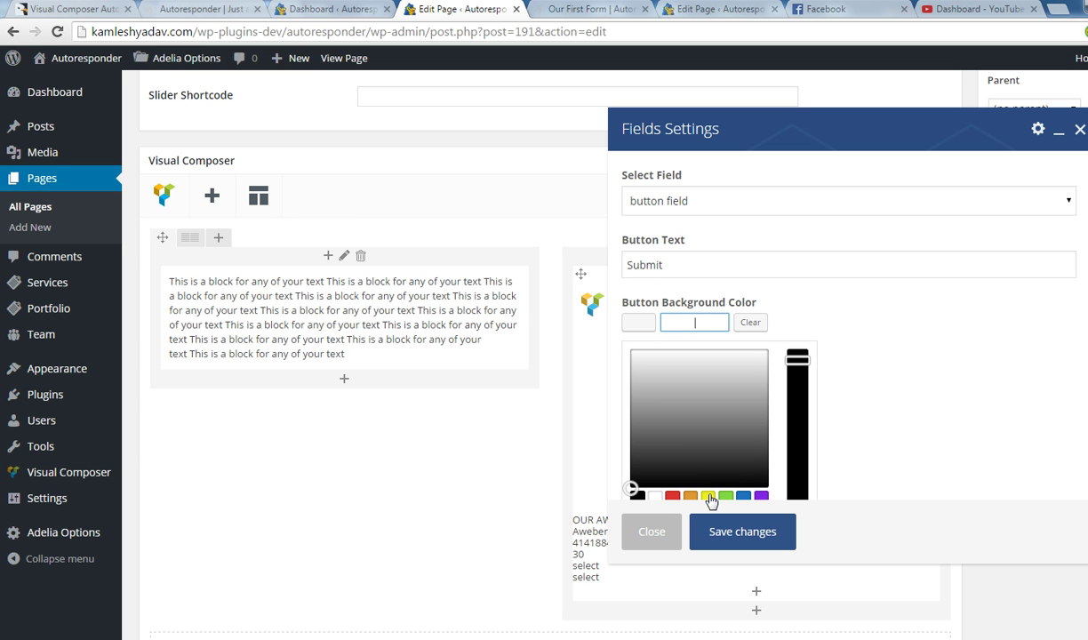
{"action": "left_click", "coordinate": [709, 497]}
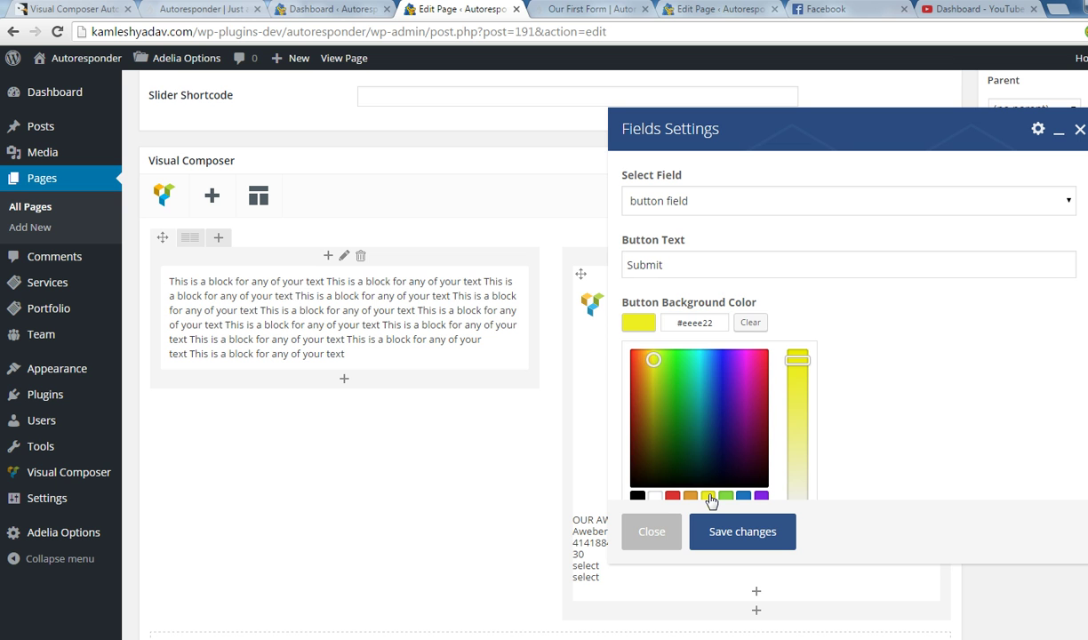
{"action": "left_click", "coordinate": [743, 544]}
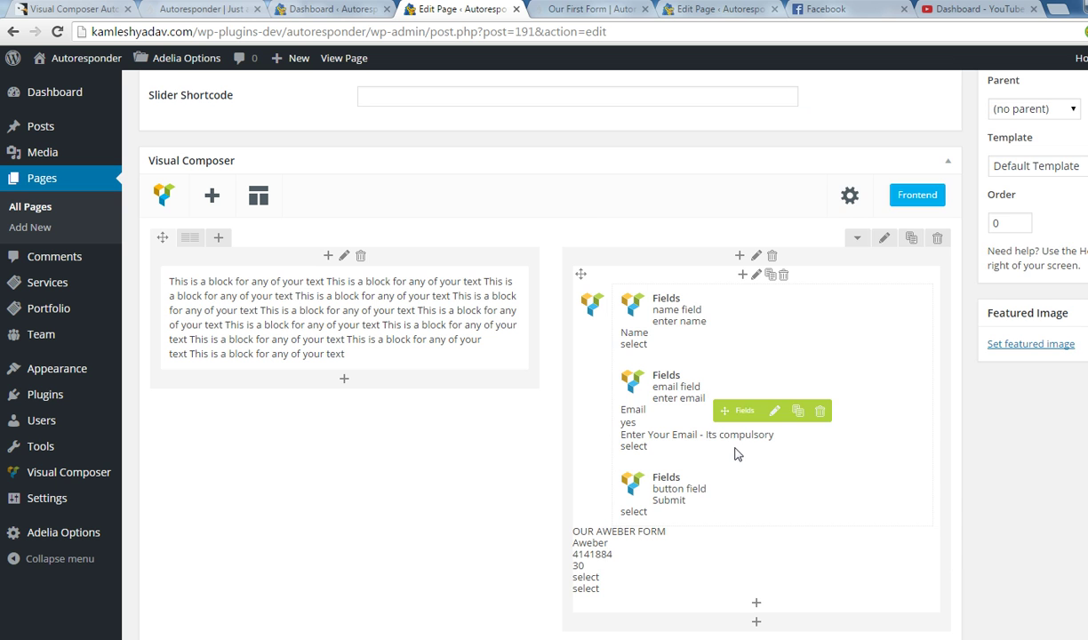
Give the Submit button black text and centre alignment, then save it.
{"action": "left_click", "coordinate": [740, 472]}
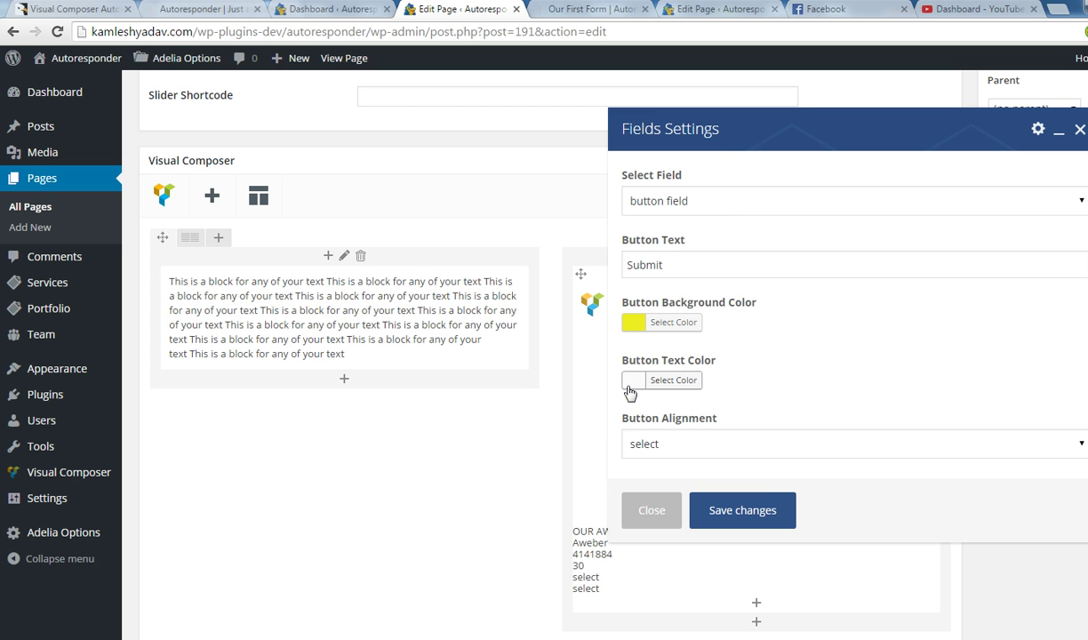
{"action": "left_click", "coordinate": [637, 381]}
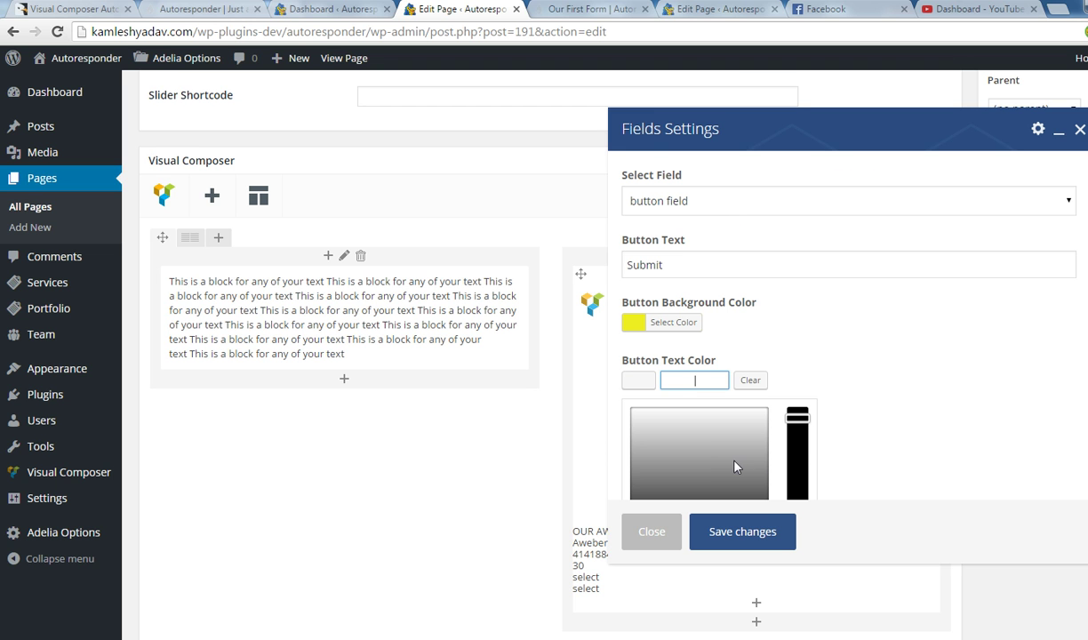
{"action": "scroll", "coordinate": [702, 439], "scroll_direction": "down", "scroll_amount": 1}
{"action": "left_click", "coordinate": [638, 482]}
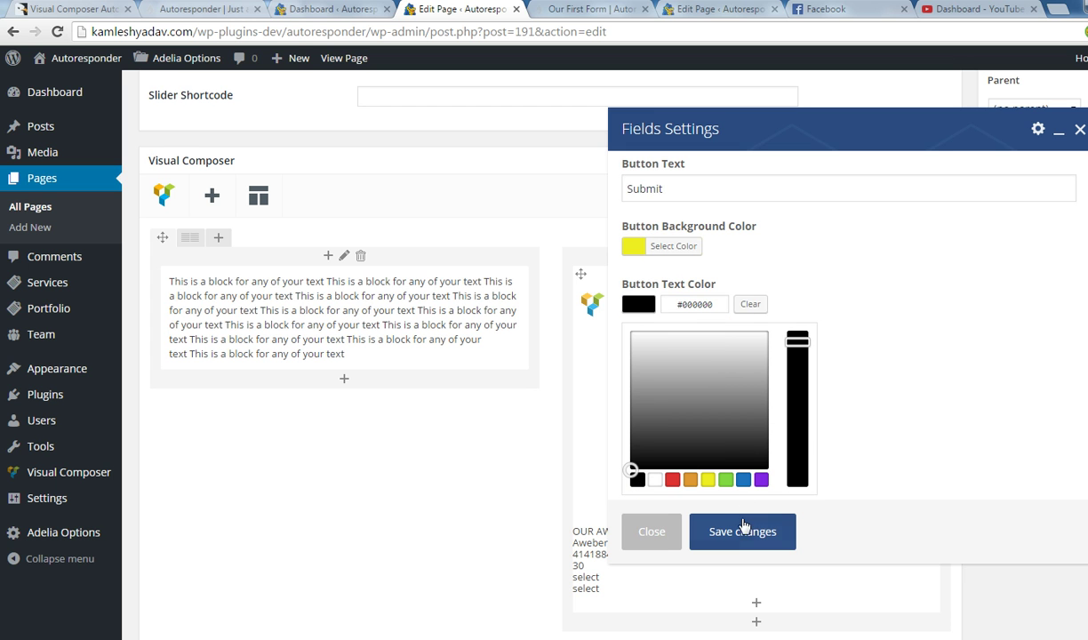
{"action": "scroll", "coordinate": [831, 365], "scroll_direction": "down", "scroll_amount": 1}
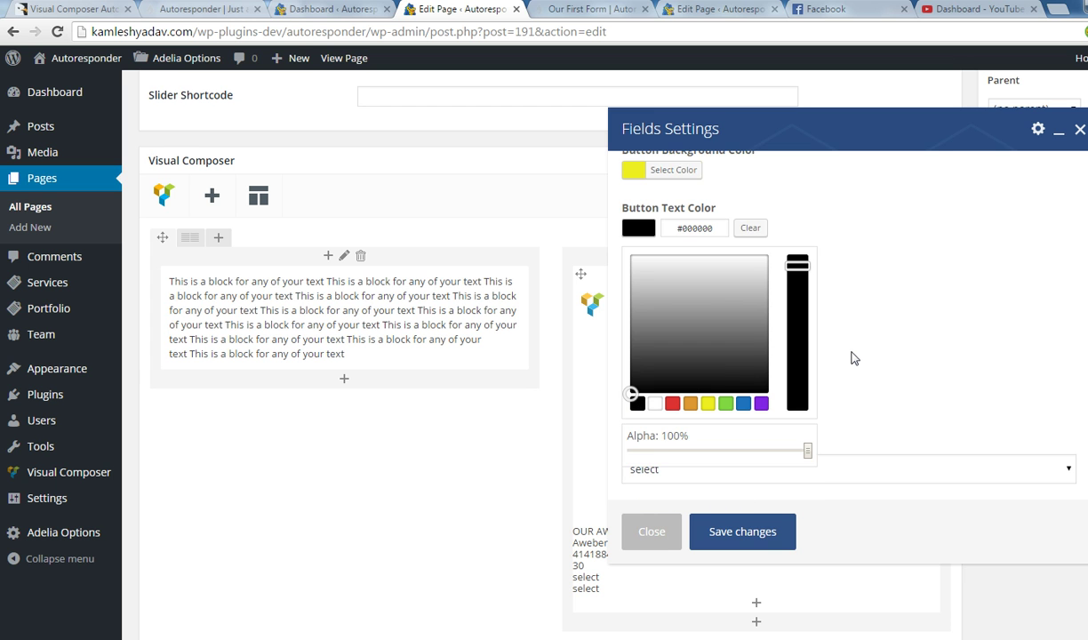
{"action": "scroll", "coordinate": [749, 460], "scroll_direction": "down", "scroll_amount": 2}
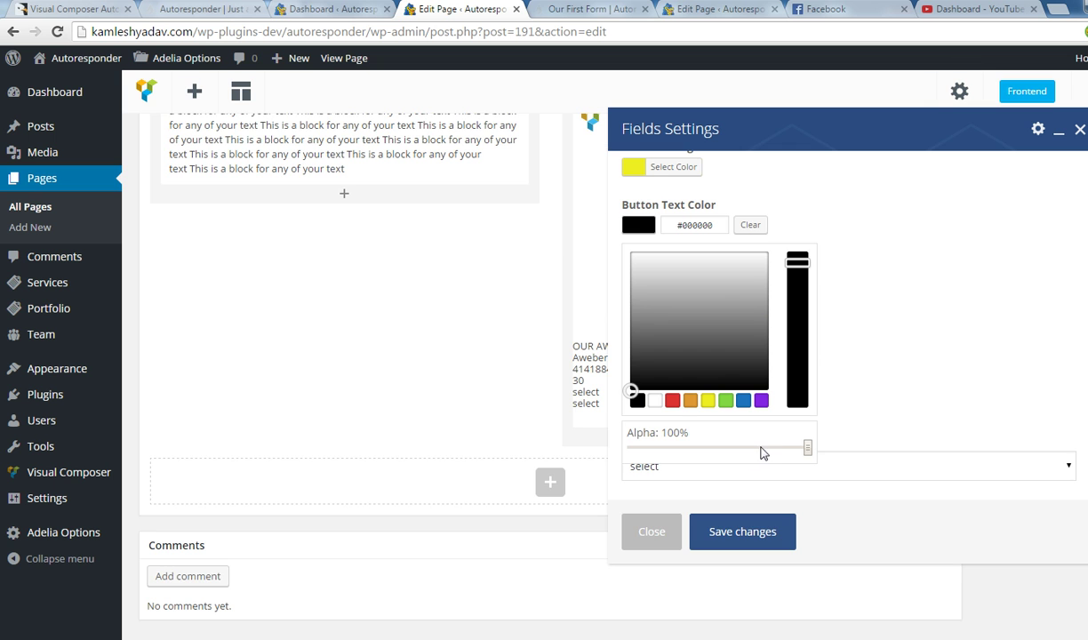
{"action": "left_click", "coordinate": [827, 464]}
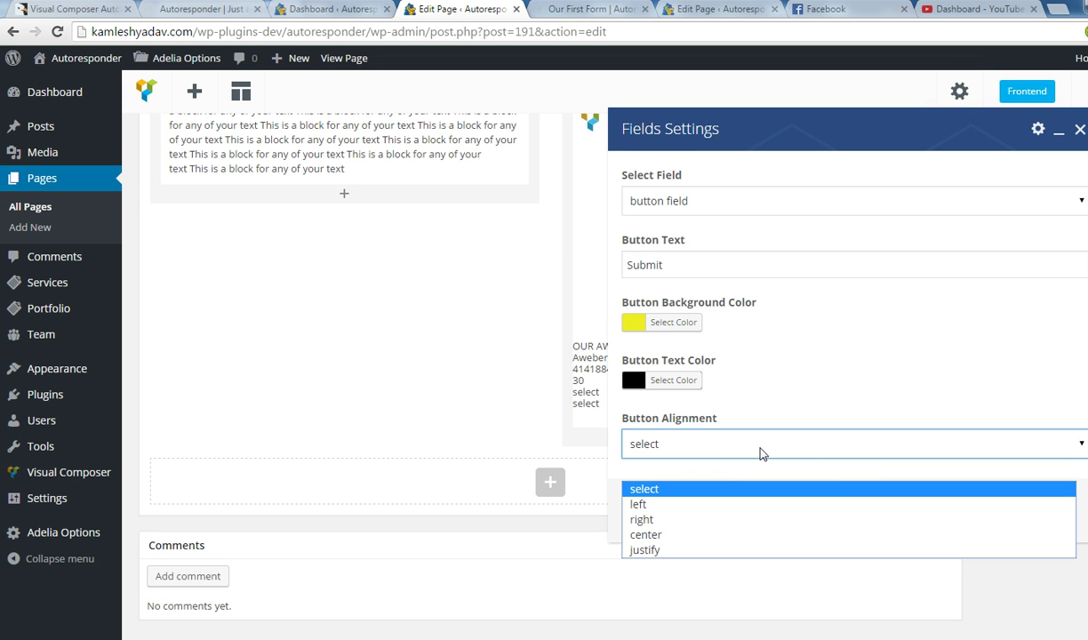
{"action": "left_click", "coordinate": [680, 536]}
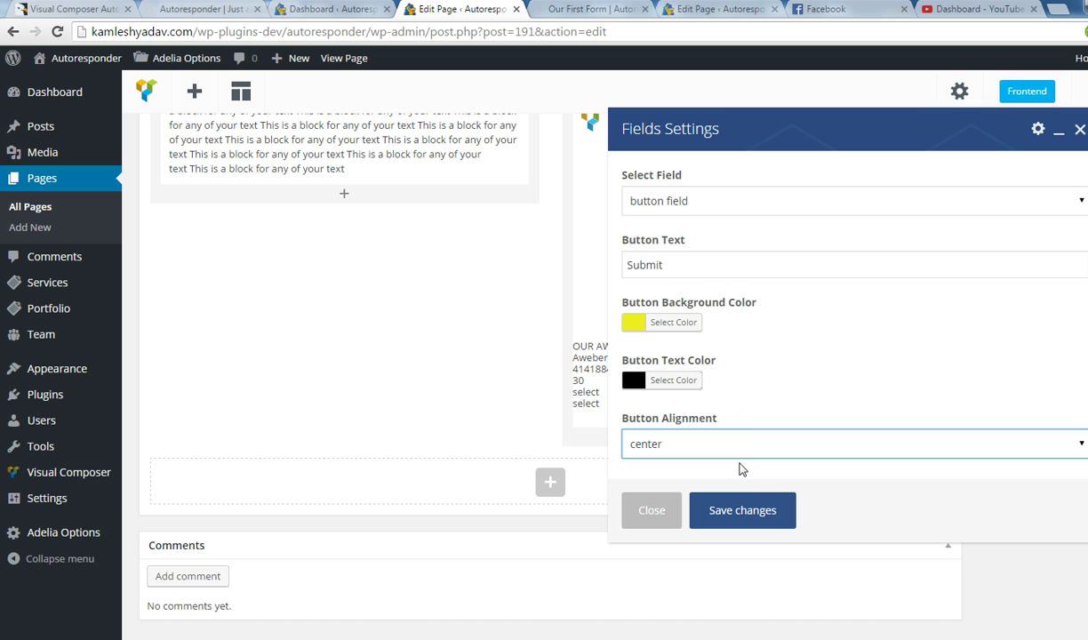
{"action": "left_click", "coordinate": [737, 513]}
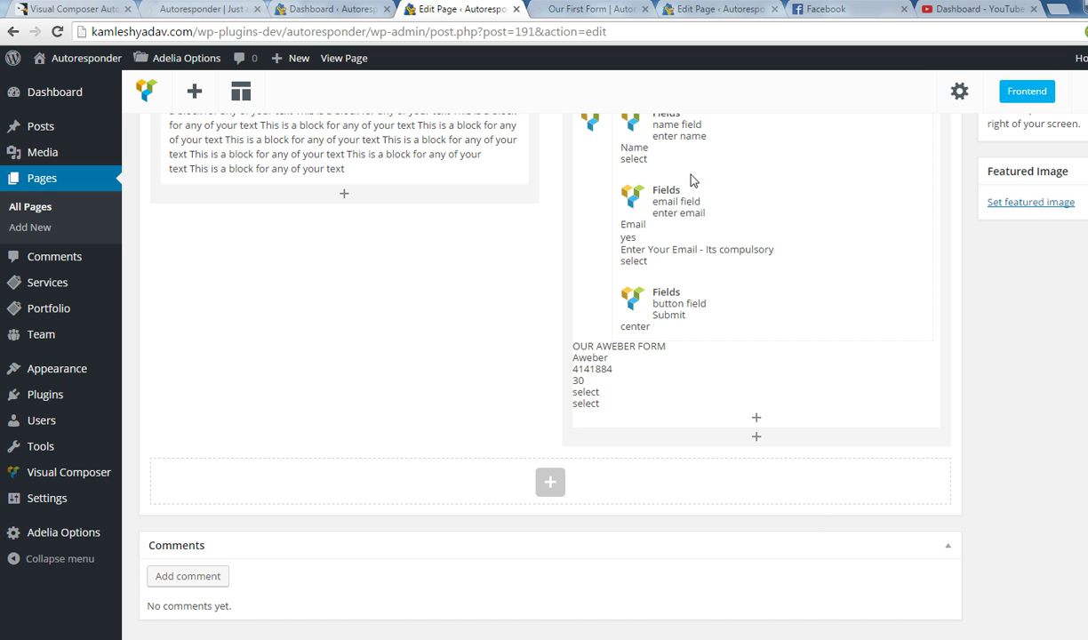
Save the page with the new form fields and view the live page.
{"action": "scroll", "coordinate": [728, 267], "scroll_direction": "up", "scroll_amount": 1}
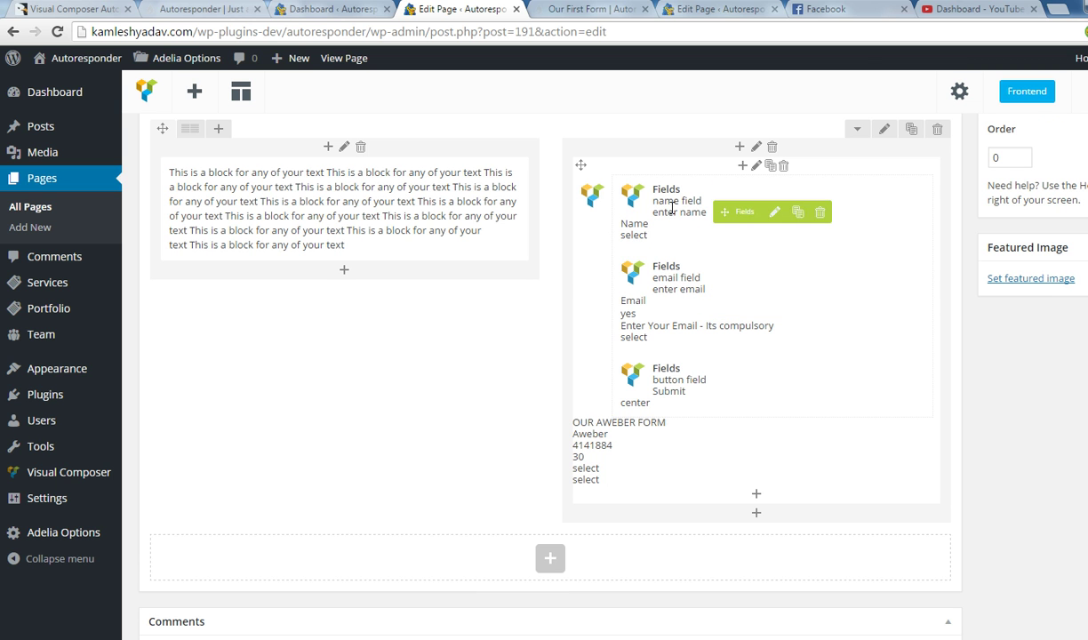
{"action": "scroll", "coordinate": [987, 267], "scroll_direction": "up", "scroll_amount": 1}
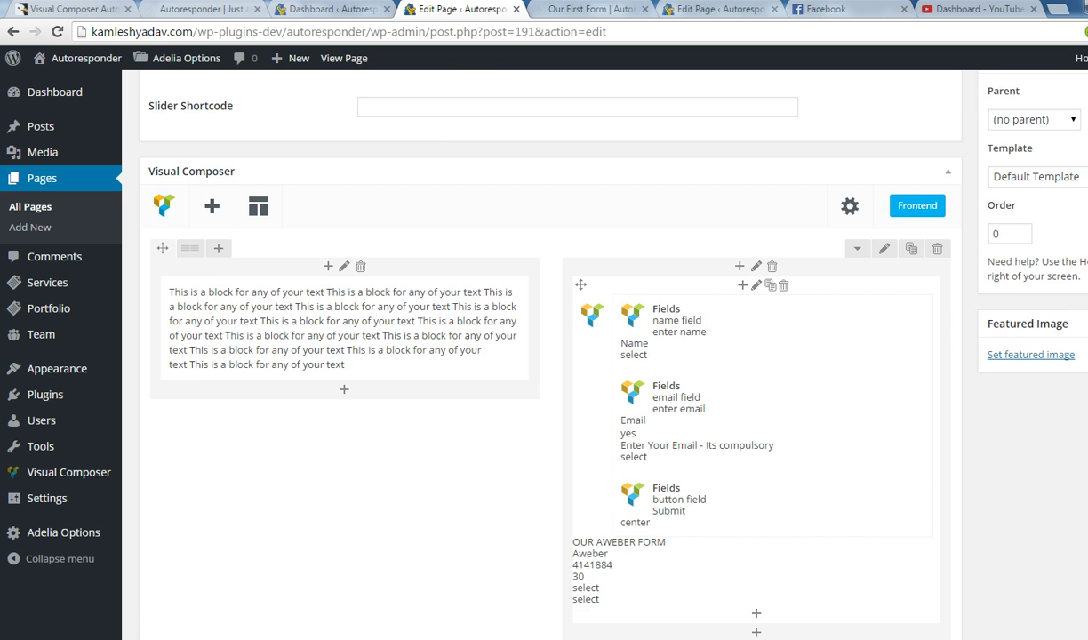
{"action": "scroll", "coordinate": [1008, 236], "scroll_direction": "up", "scroll_amount": 1}
{"action": "left_click", "coordinate": [1087, 87]}
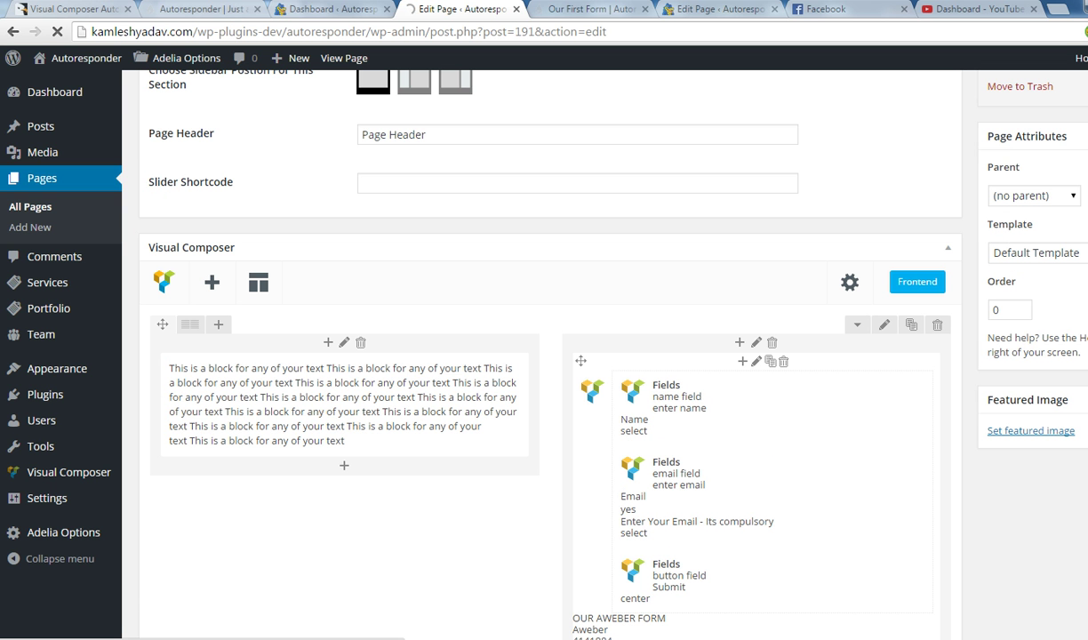
{"action": "left_click", "coordinate": [605, 13]}
Reload the live page and try the OUR AWEBER FORM heading and Name input.
{"action": "left_click", "coordinate": [592, 40]}
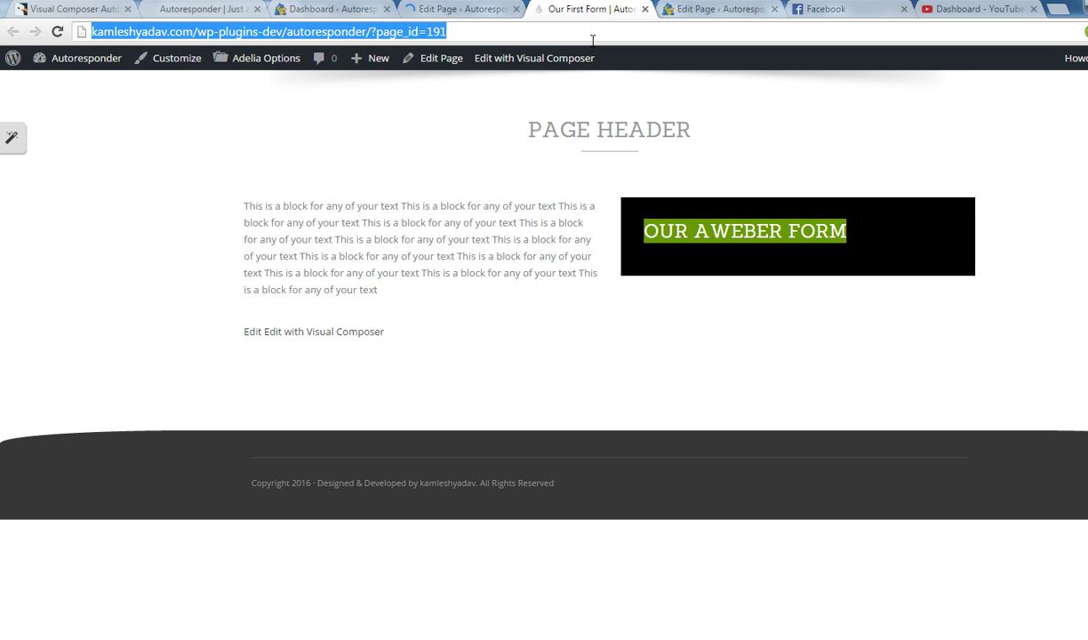
{"action": "key", "text": "Return"}
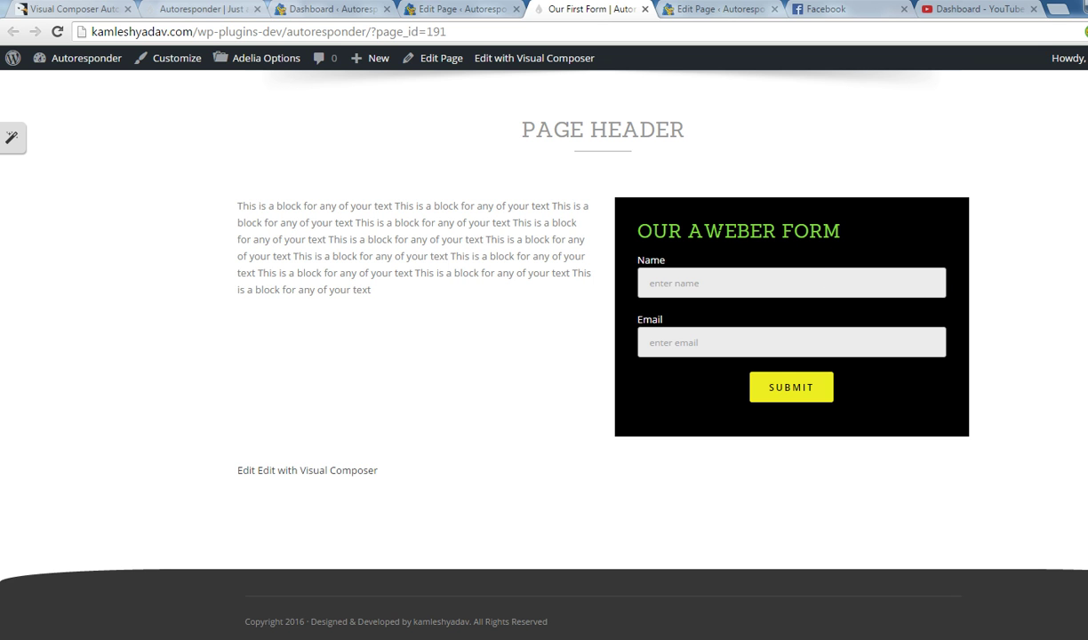
{"action": "left_click_drag", "start_coordinate": [624, 231], "coordinate": [843, 232]}
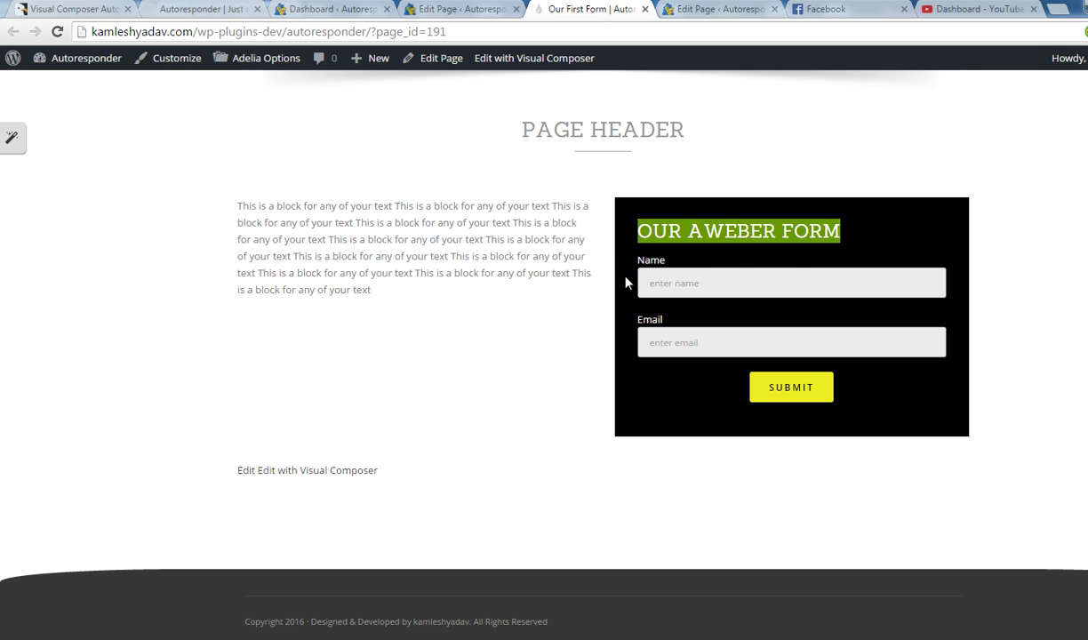
{"action": "left_click", "coordinate": [744, 287]}
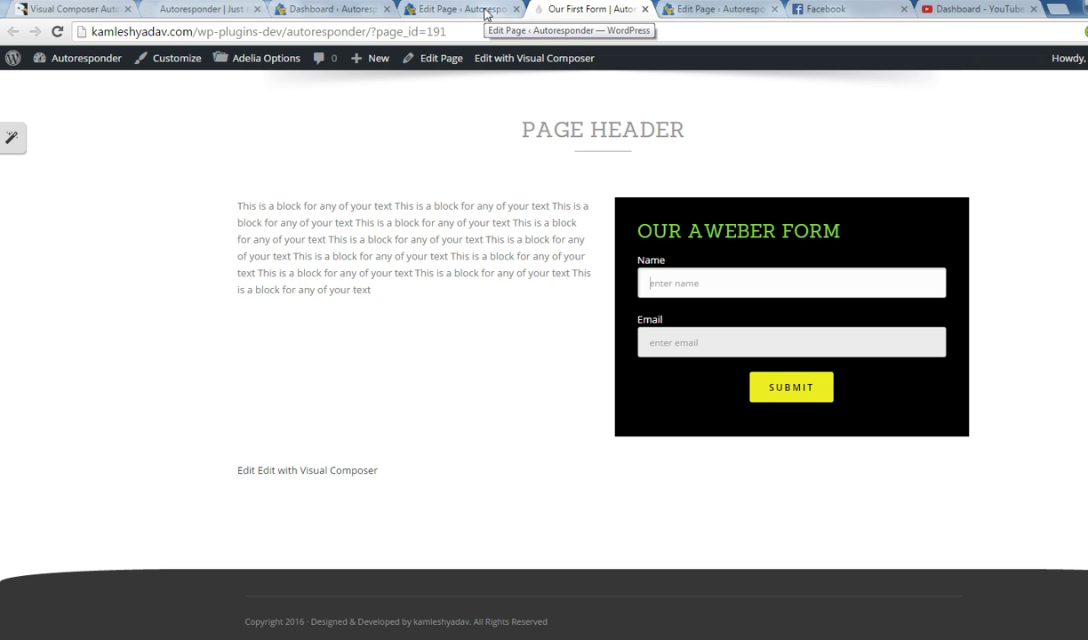
{"action": "left_click", "coordinate": [485, 12]}
Inspect the Submit button field's settings and close them without changes.
{"action": "scroll", "coordinate": [715, 340], "scroll_direction": "down", "scroll_amount": 6}
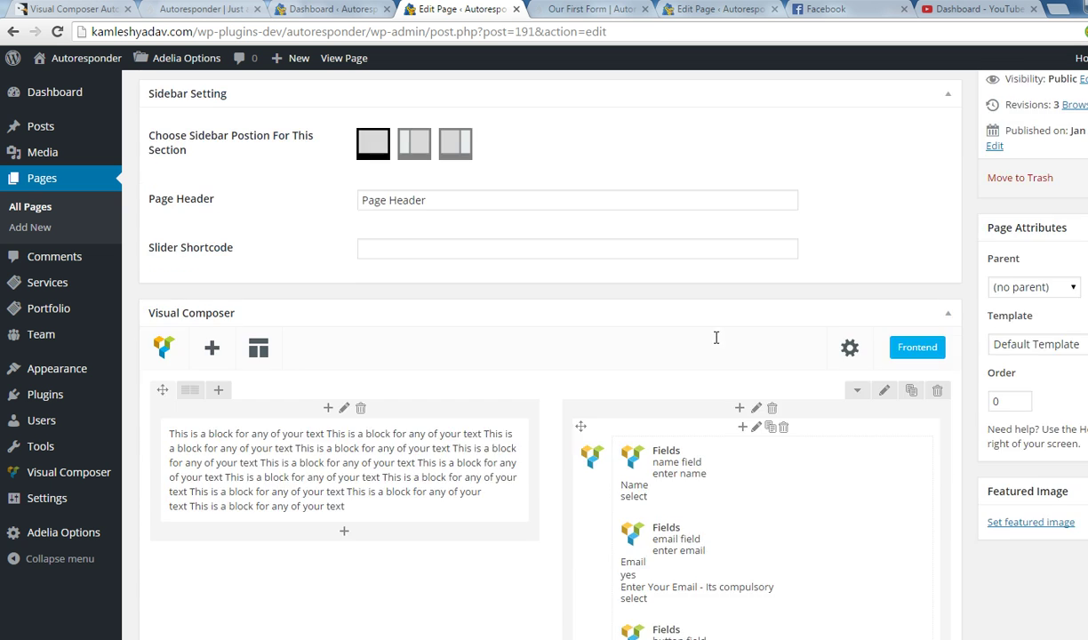
{"action": "left_click", "coordinate": [775, 377]}
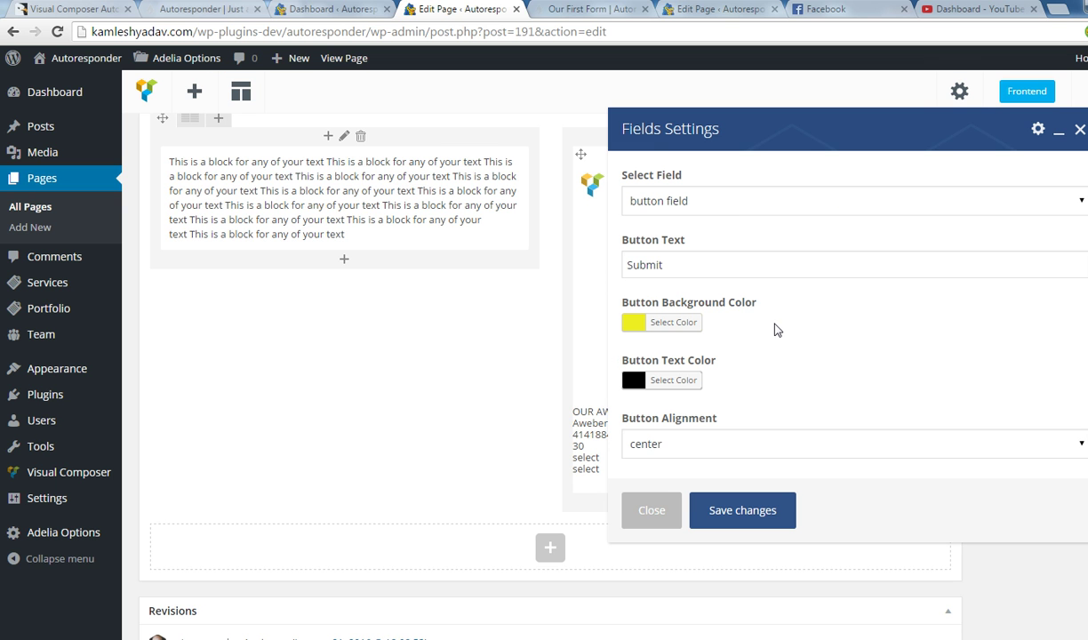
{"action": "scroll", "coordinate": [747, 349], "scroll_direction": "down", "scroll_amount": 2}
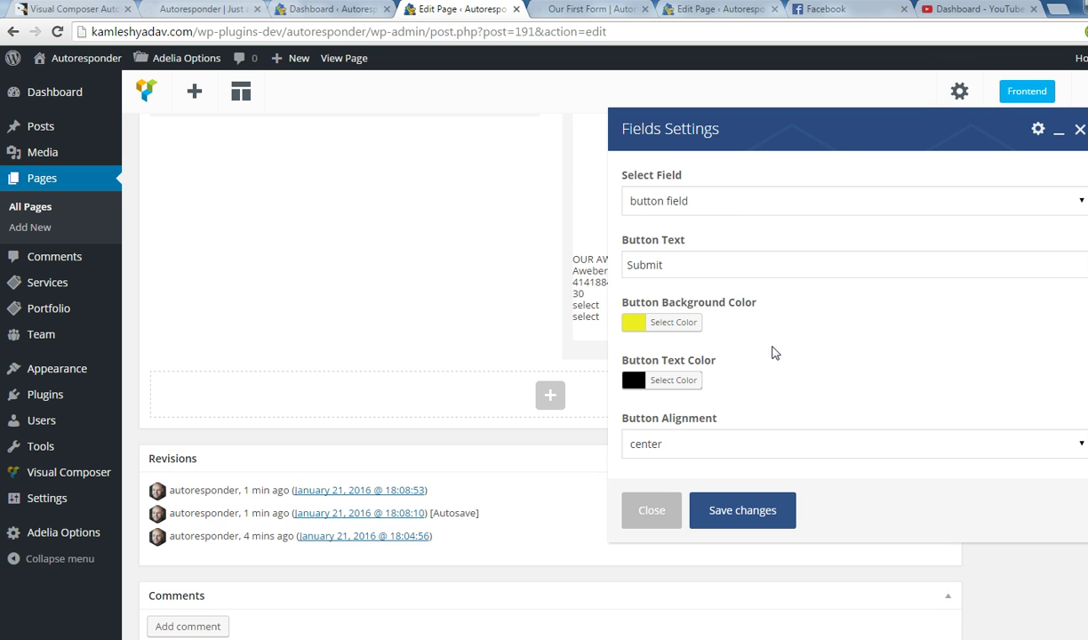
{"action": "scroll", "coordinate": [747, 358], "scroll_direction": "up", "scroll_amount": 1}
{"action": "left_click", "coordinate": [740, 277]}
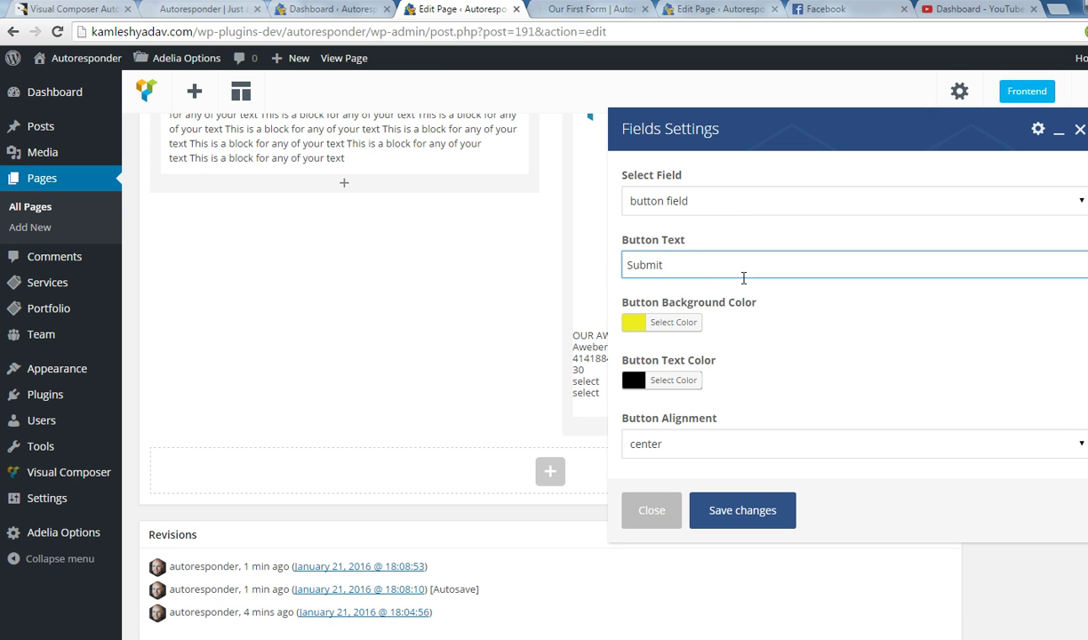
{"action": "left_click", "coordinate": [751, 192]}
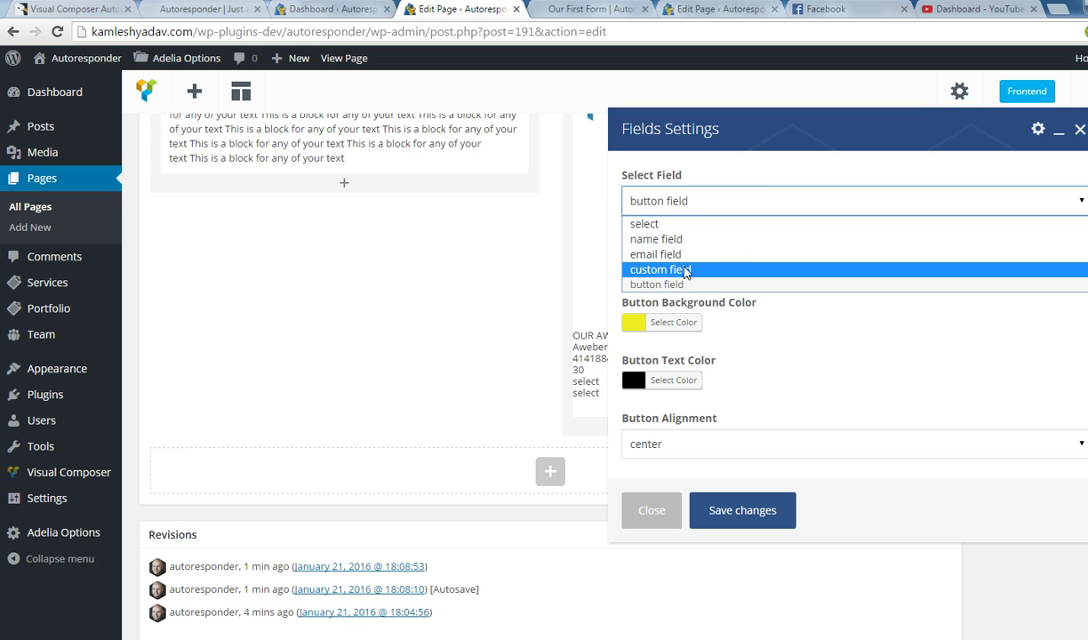
{"action": "left_click", "coordinate": [687, 166]}
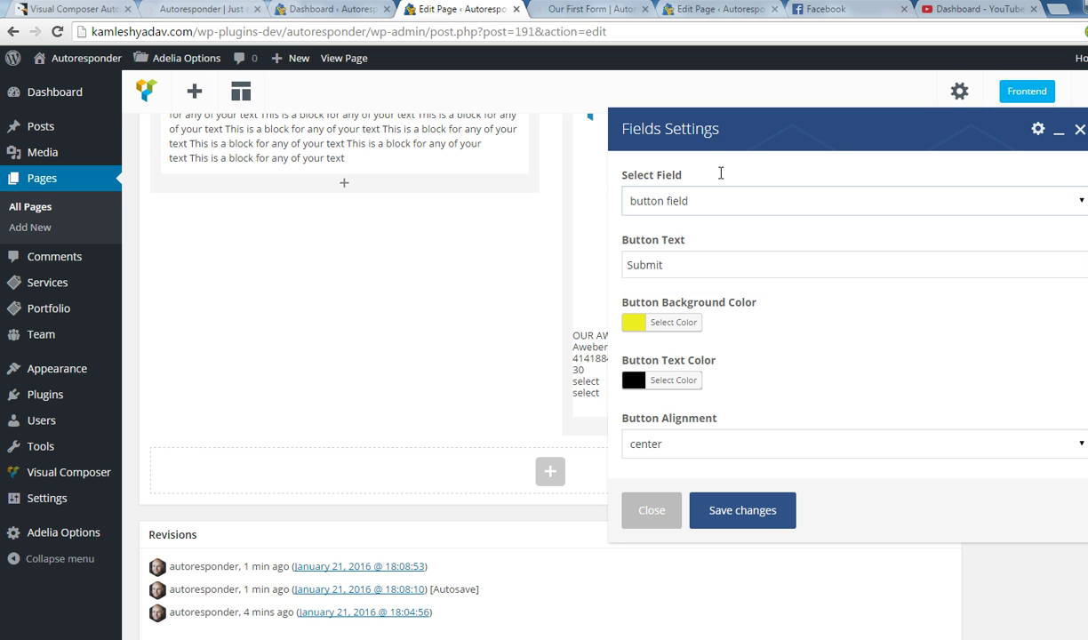
{"action": "left_click", "coordinate": [662, 512]}
{"action": "scroll", "coordinate": [747, 286], "scroll_direction": "up", "scroll_amount": 2}
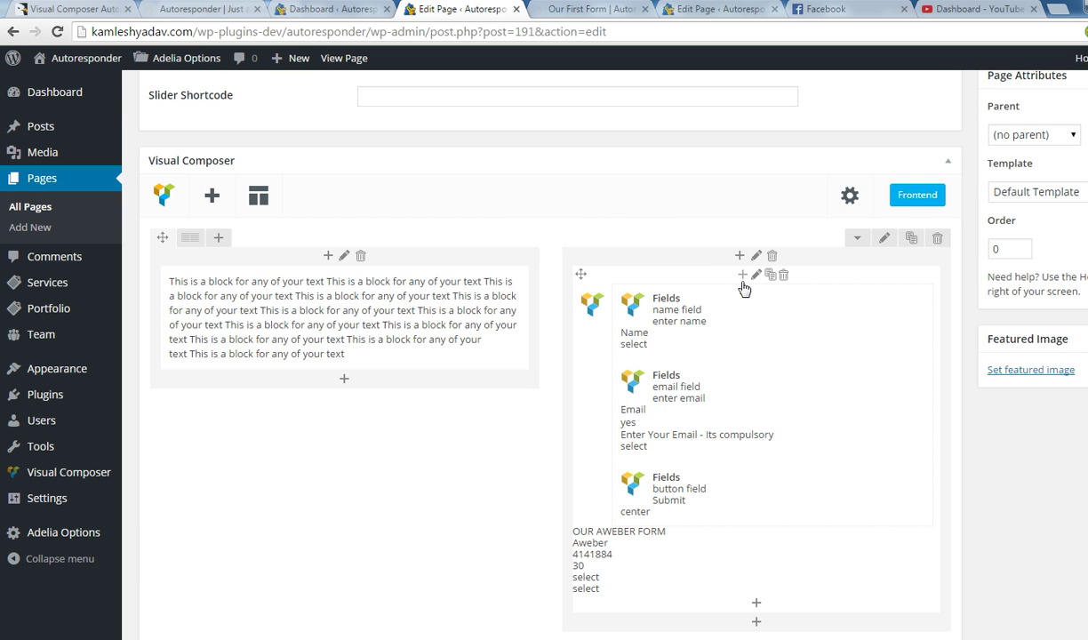
{"action": "scroll", "coordinate": [739, 284], "scroll_direction": "up", "scroll_amount": 1}
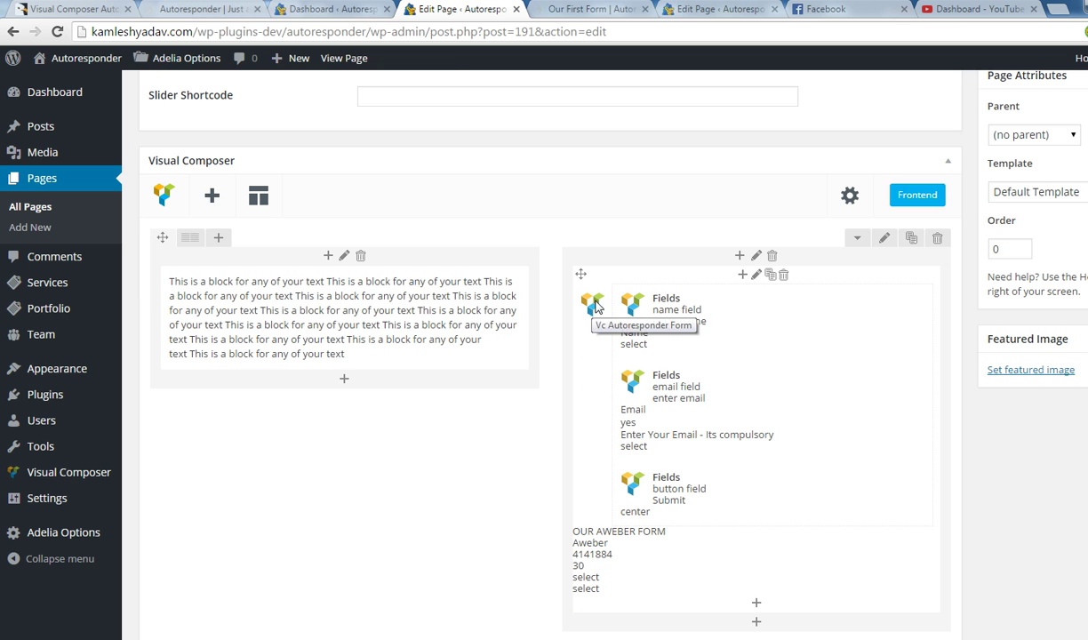
Give the Aweber form a Zig Zag background pattern and save it.
{"action": "left_click", "coordinate": [757, 276]}
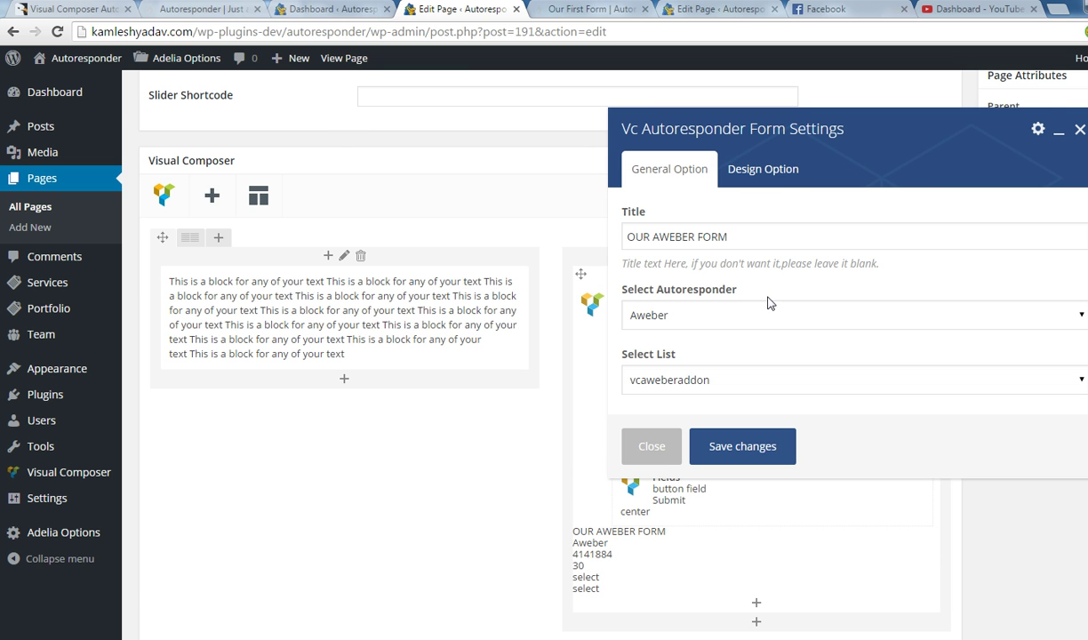
{"action": "scroll", "coordinate": [744, 236], "scroll_direction": "down", "scroll_amount": 1}
{"action": "left_click", "coordinate": [770, 171]}
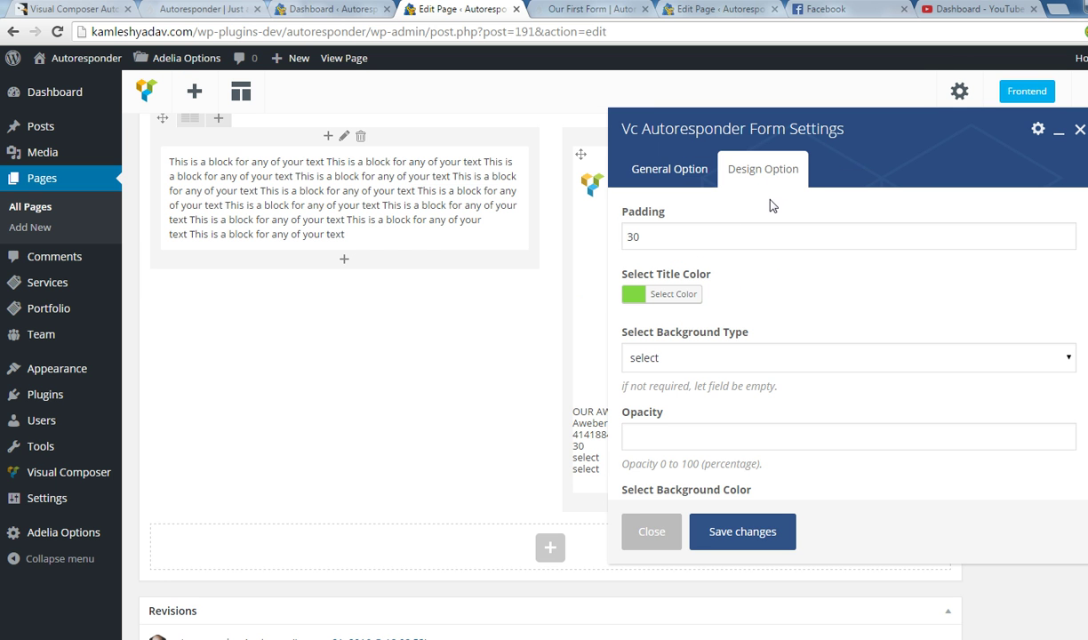
{"action": "left_click", "coordinate": [708, 360]}
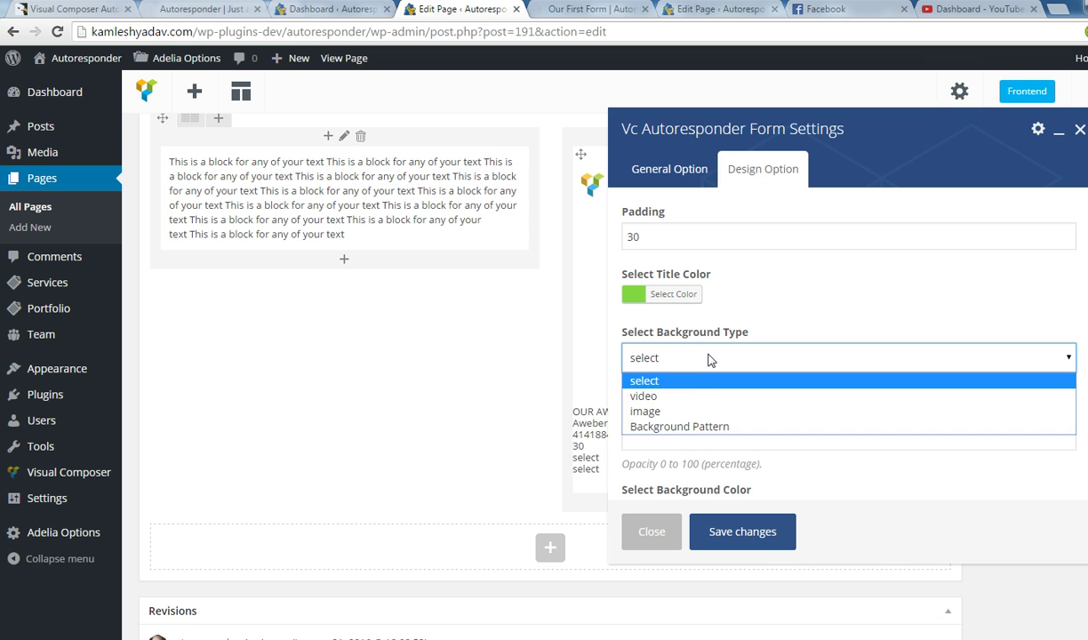
{"action": "left_click", "coordinate": [699, 425]}
{"action": "scroll", "coordinate": [698, 424], "scroll_direction": "down", "scroll_amount": 1}
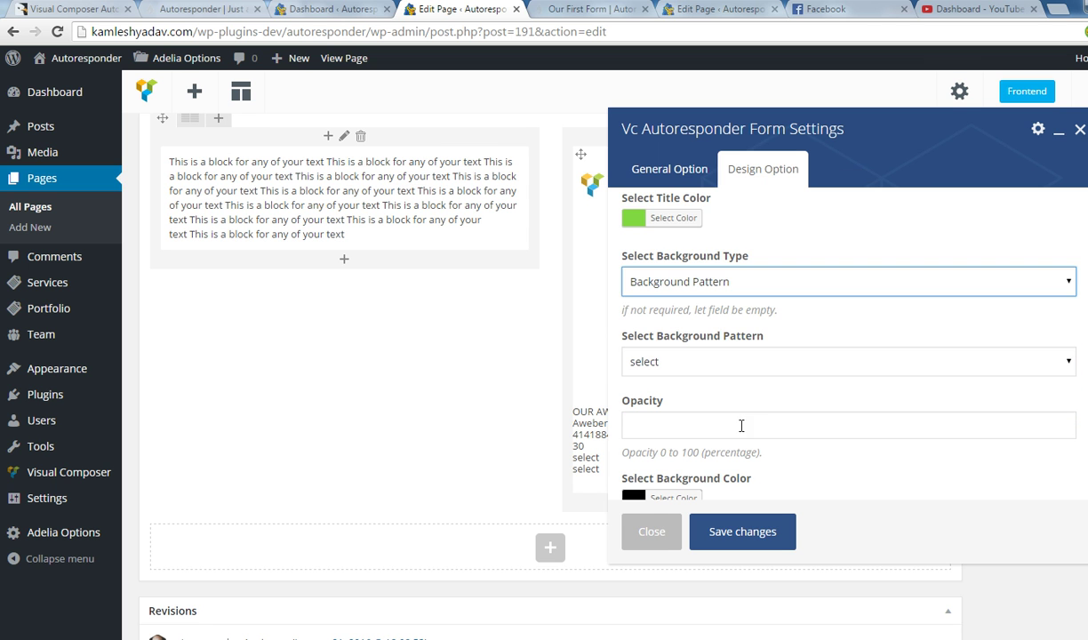
{"action": "left_click", "coordinate": [673, 363]}
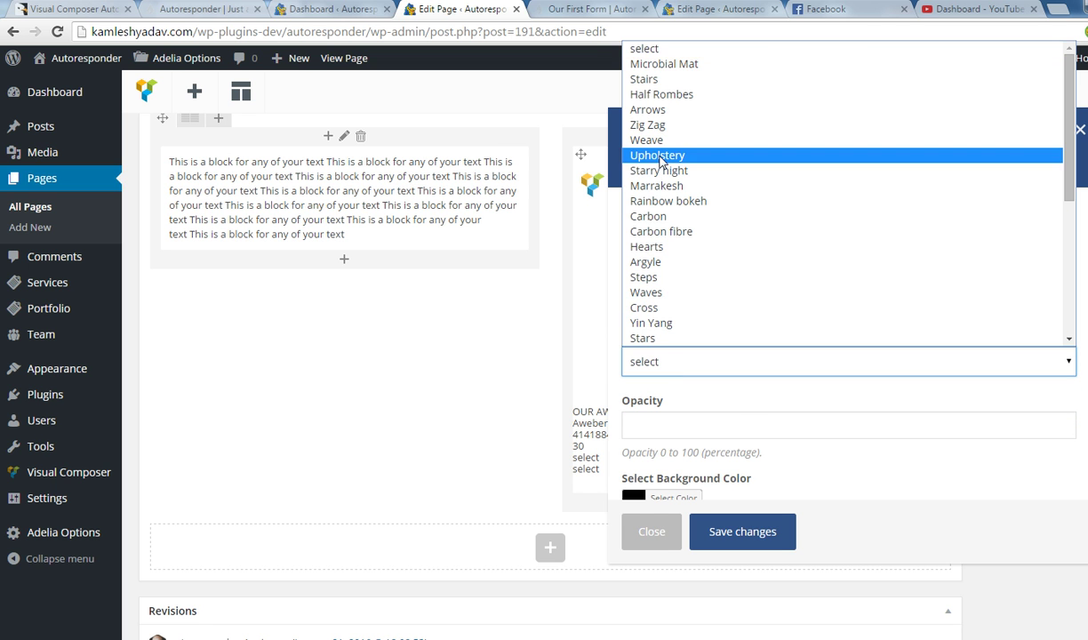
{"action": "left_click", "coordinate": [657, 124]}
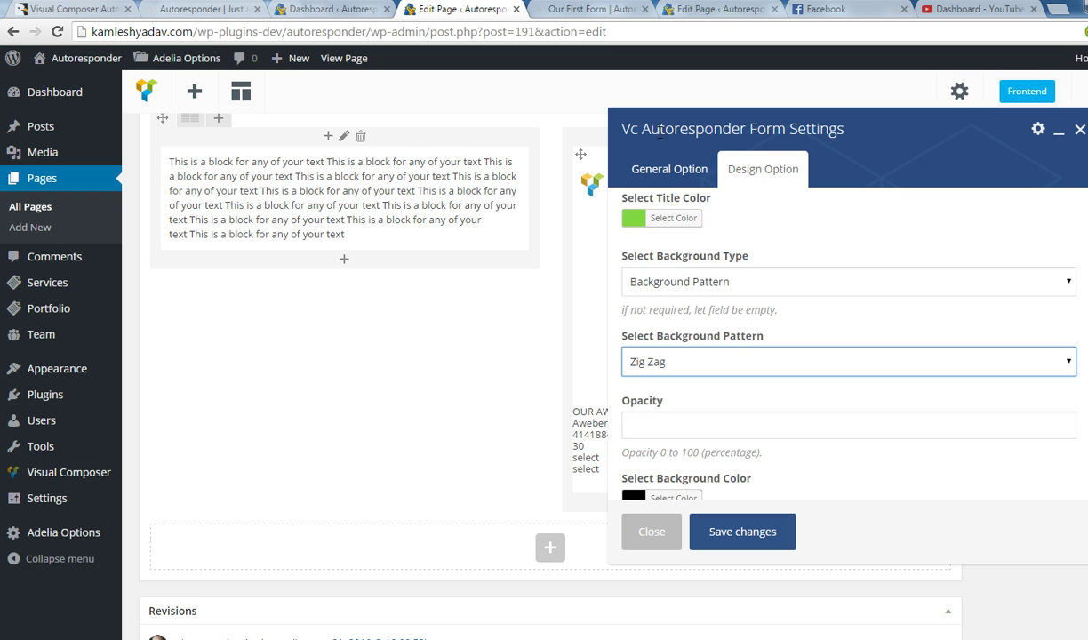
{"action": "scroll", "coordinate": [728, 434], "scroll_direction": "down", "scroll_amount": 1}
{"action": "left_click", "coordinate": [721, 523]}
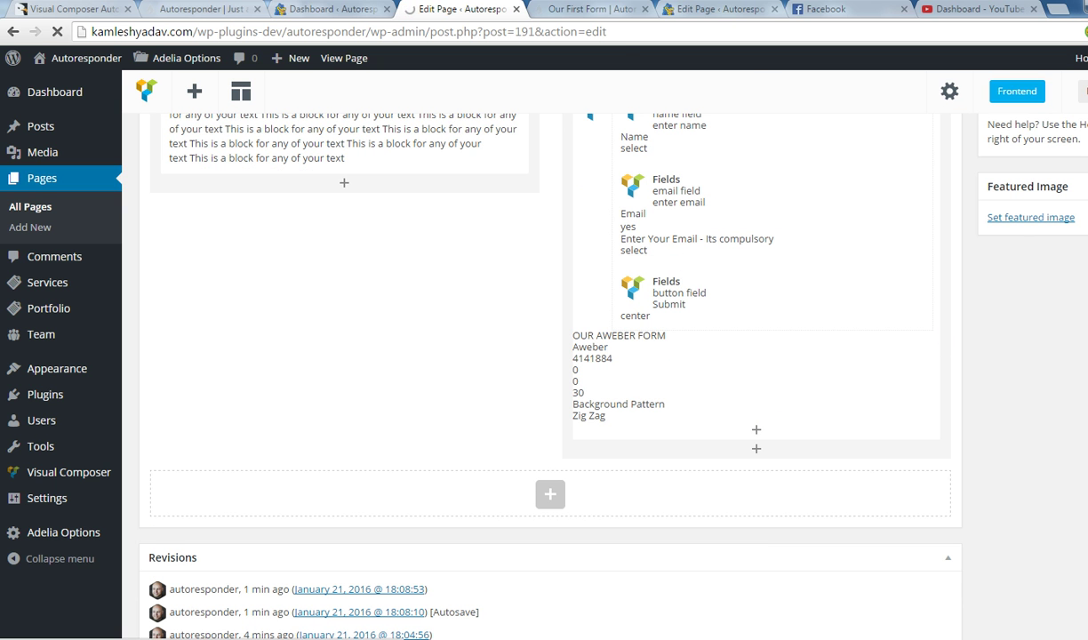
{"action": "left_click", "coordinate": [569, 10]}
{"action": "left_click", "coordinate": [572, 35]}
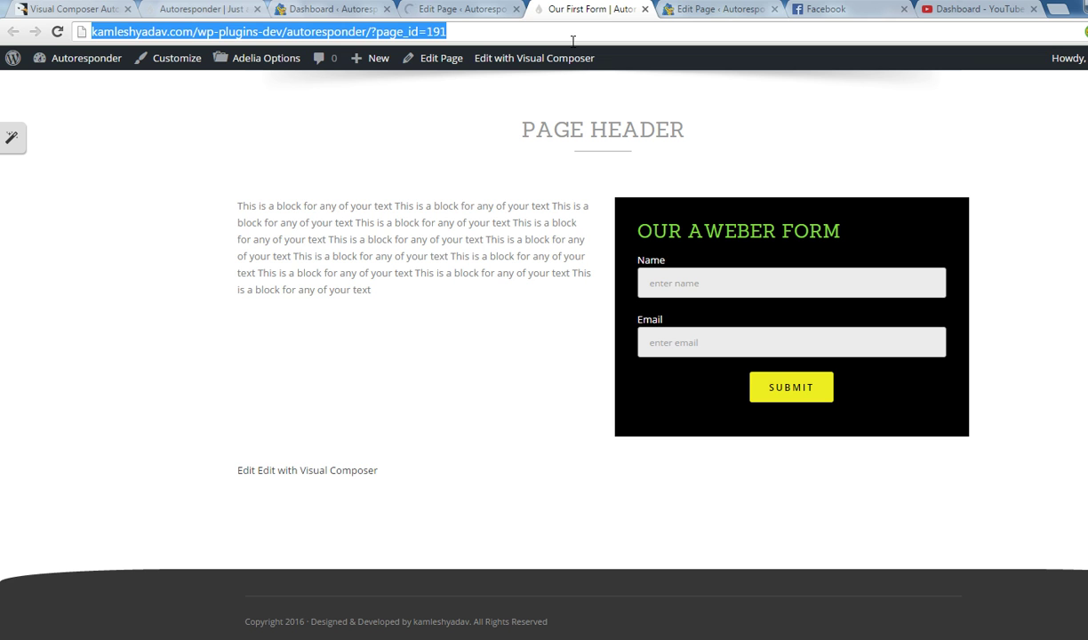
Reload the live page to view the zig-zag form background, then return to the editor.
{"action": "key", "text": "Return"}
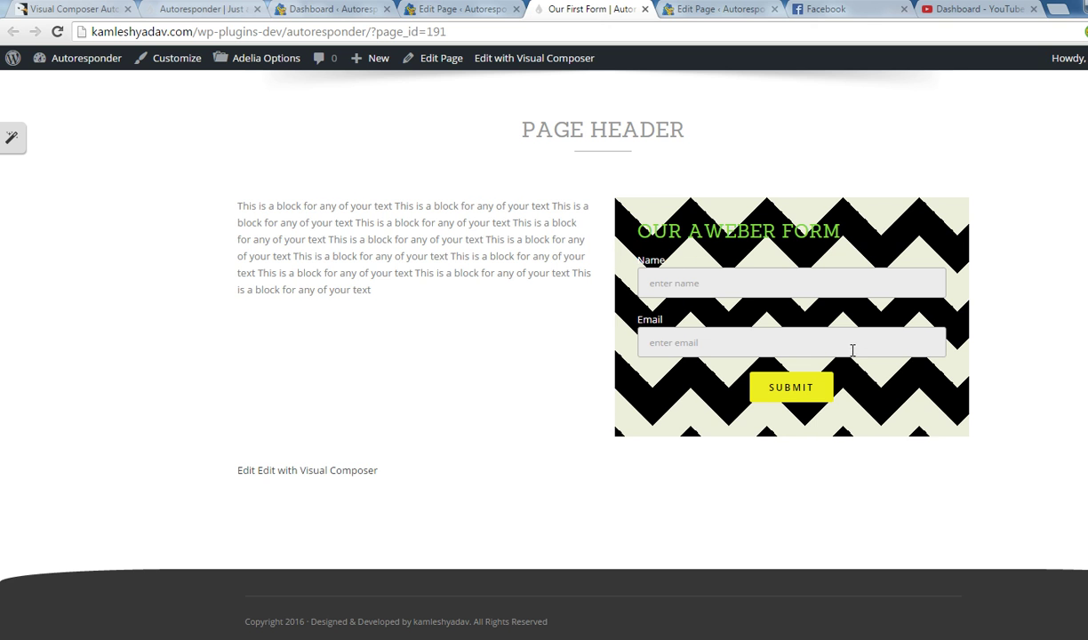
{"action": "scroll", "coordinate": [817, 338], "scroll_direction": "down", "scroll_amount": 1}
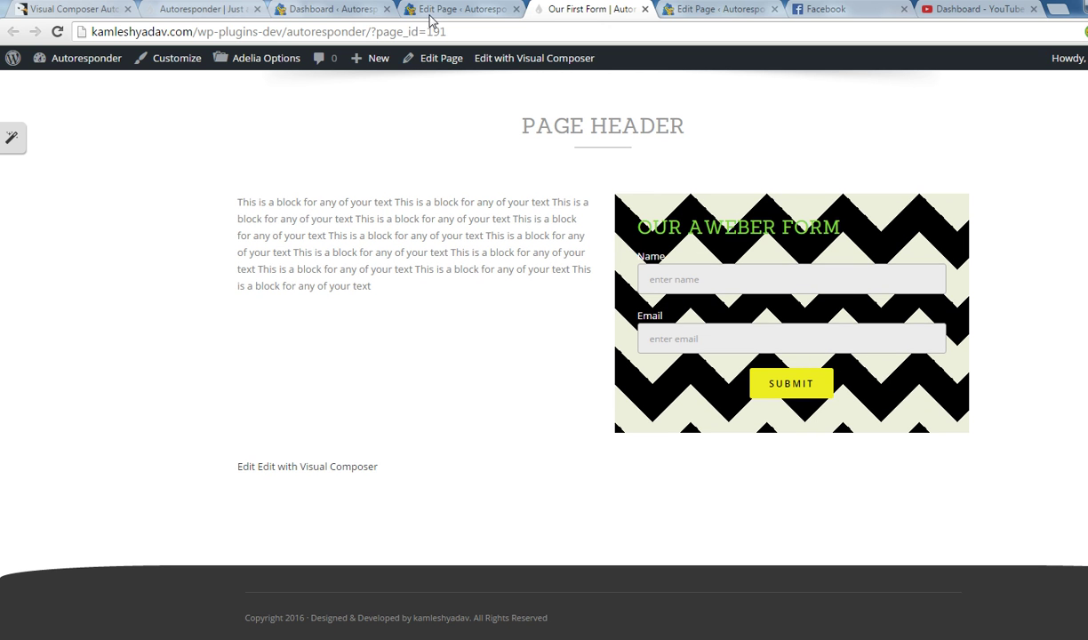
{"action": "left_click", "coordinate": [459, 8]}
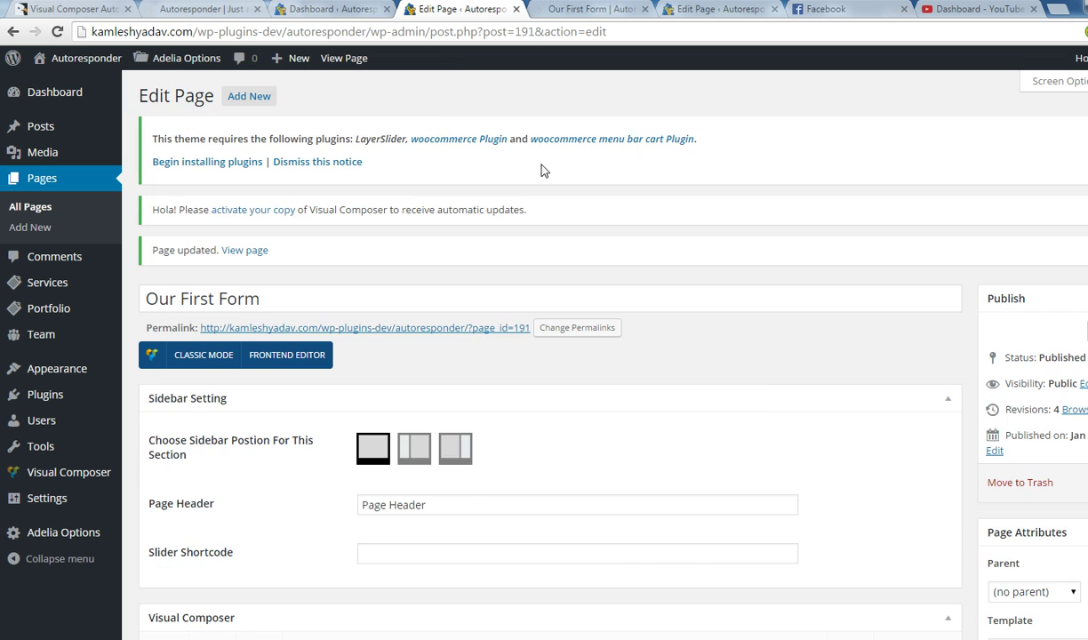
Set the Aweber form's background type to video, showing the form after 10 seconds.
{"action": "scroll", "coordinate": [762, 399], "scroll_direction": "down", "scroll_amount": 5}
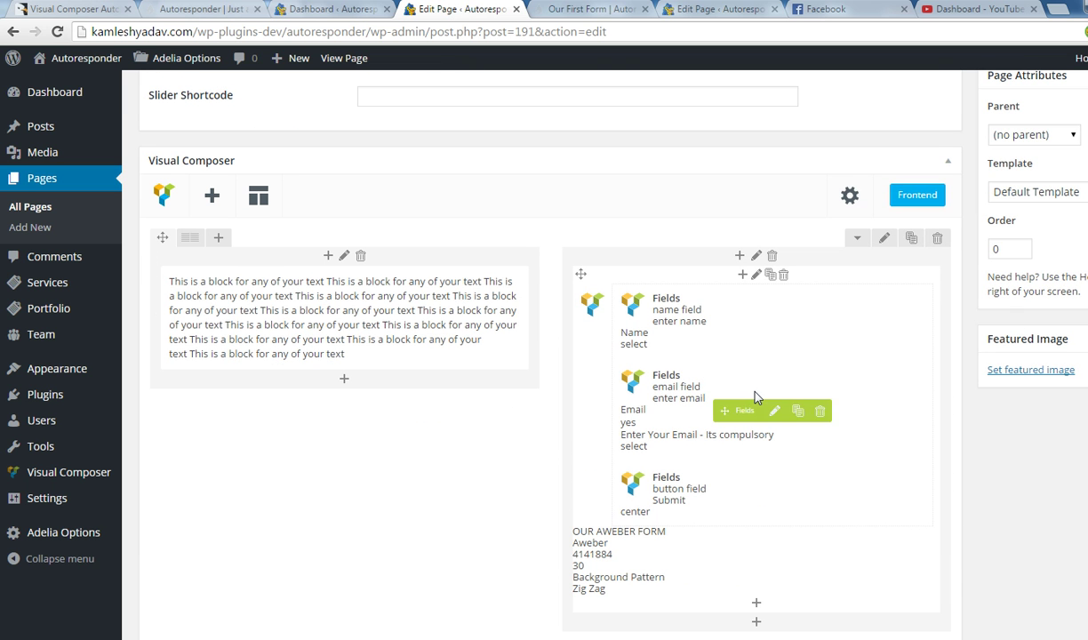
{"action": "left_click", "coordinate": [759, 278]}
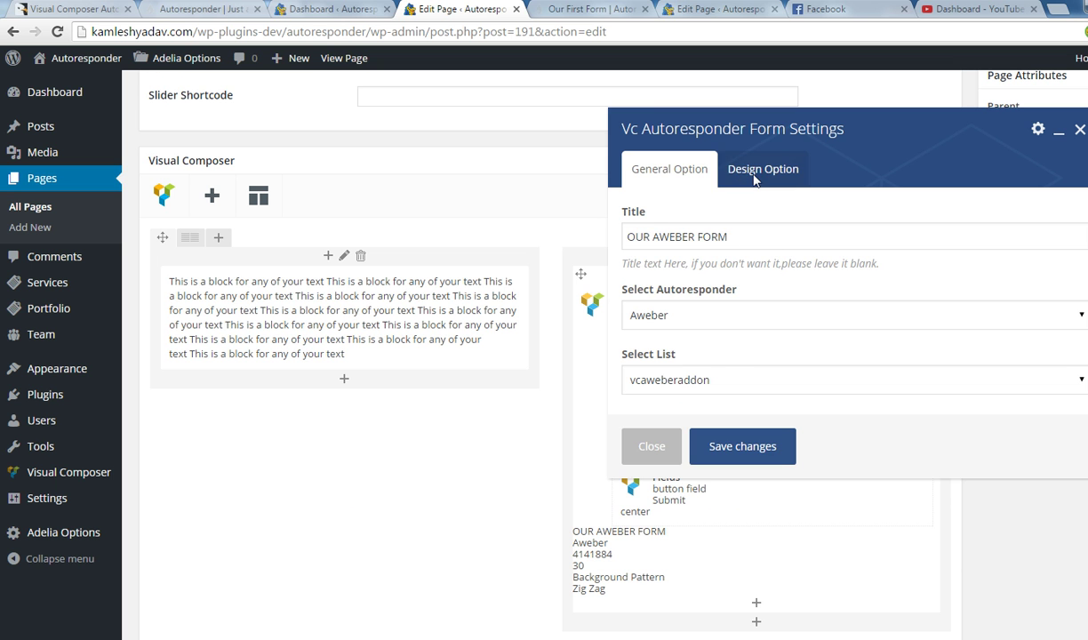
{"action": "left_click", "coordinate": [725, 170]}
{"action": "left_click", "coordinate": [645, 363]}
{"action": "left_click", "coordinate": [689, 397]}
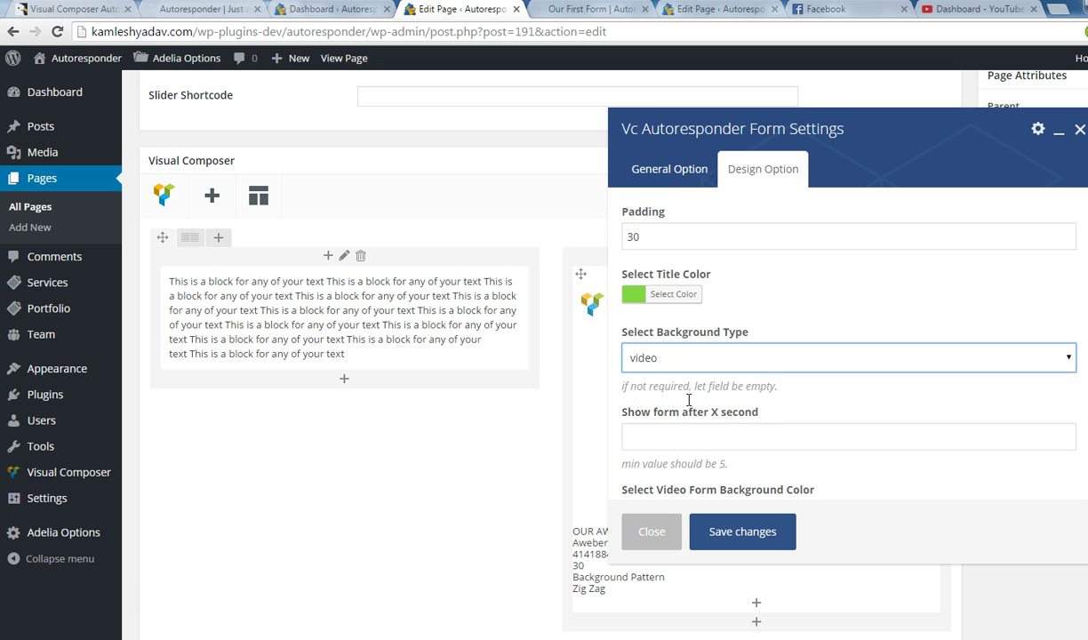
{"action": "scroll", "coordinate": [729, 393], "scroll_direction": "down", "scroll_amount": 1}
{"action": "left_click", "coordinate": [687, 366]}
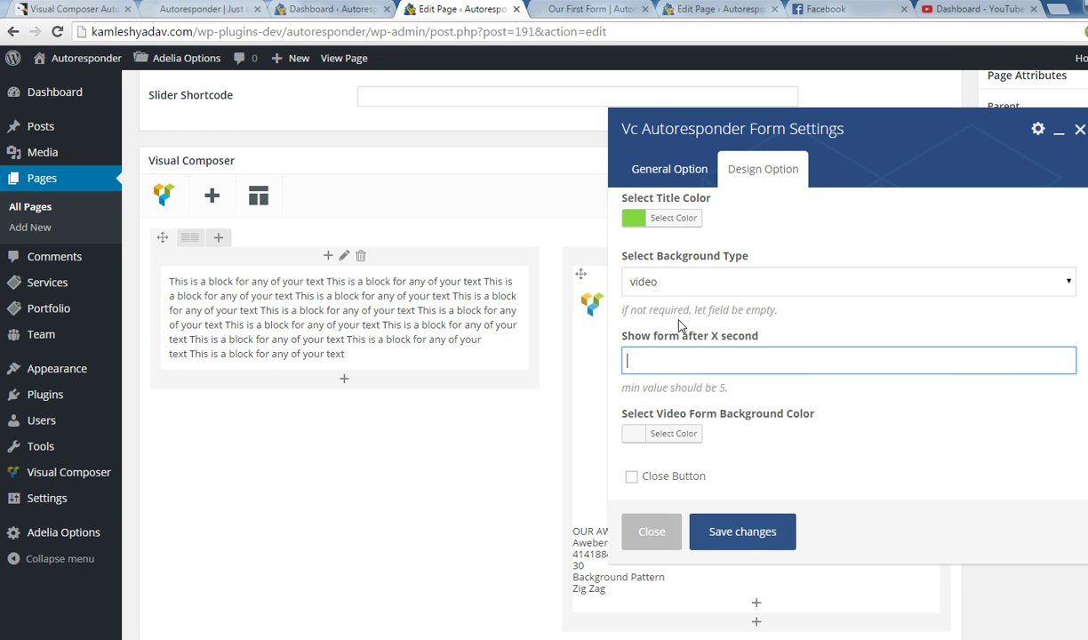
{"action": "type", "text": "10"}
Make the video form background colour black, then look for a video on YouTube.
{"action": "left_click", "coordinate": [644, 444]}
{"action": "scroll", "coordinate": [679, 442], "scroll_direction": "down", "scroll_amount": 2}
{"action": "left_click", "coordinate": [632, 447]}
{"action": "scroll", "coordinate": [782, 431], "scroll_direction": "down", "scroll_amount": 3}
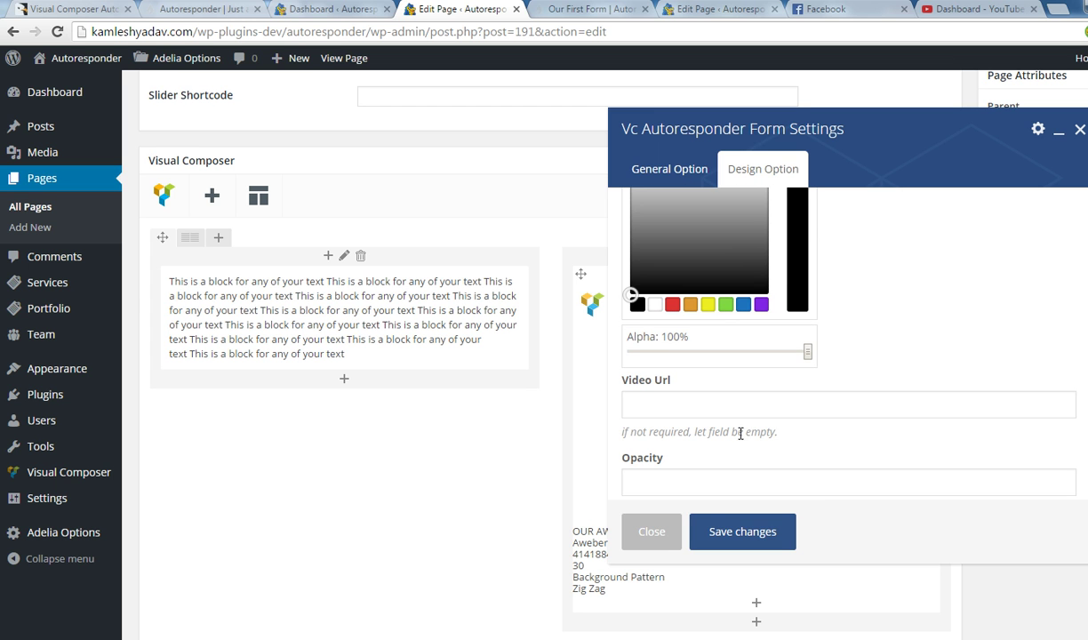
{"action": "left_click", "coordinate": [687, 414]}
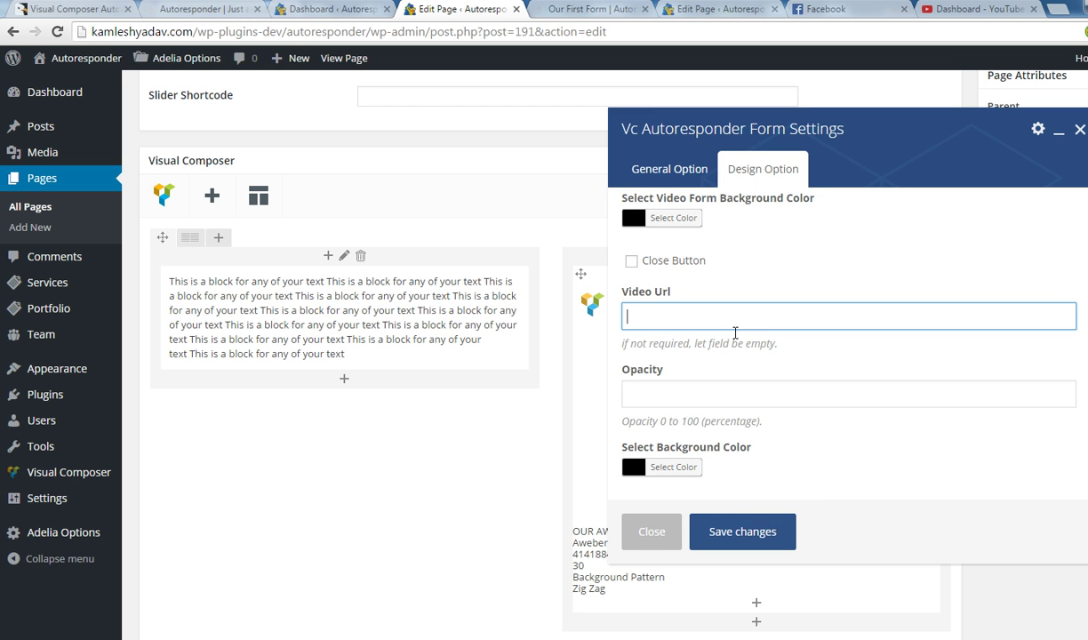
{"action": "left_click", "coordinate": [992, 18]}
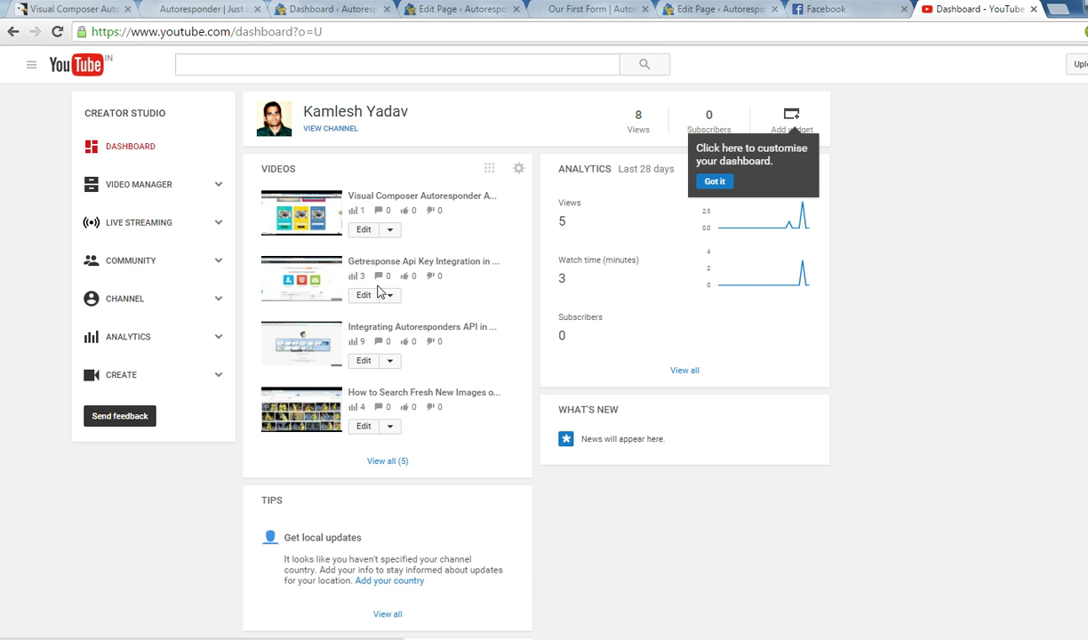
Copy the Integrating Autoresponders API video link from YouTube and return to the Video Url field.
{"action": "middle_click", "coordinate": [307, 331]}
{"action": "left_click", "coordinate": [975, 15]}
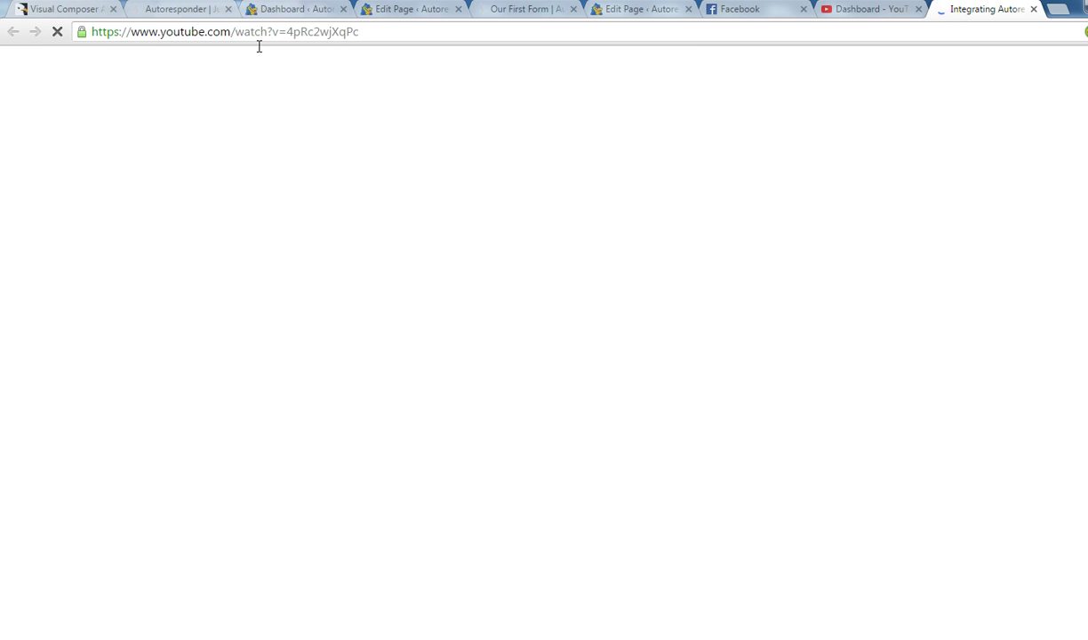
{"action": "left_click", "coordinate": [255, 43]}
{"action": "key", "text": "ctrl+c"}
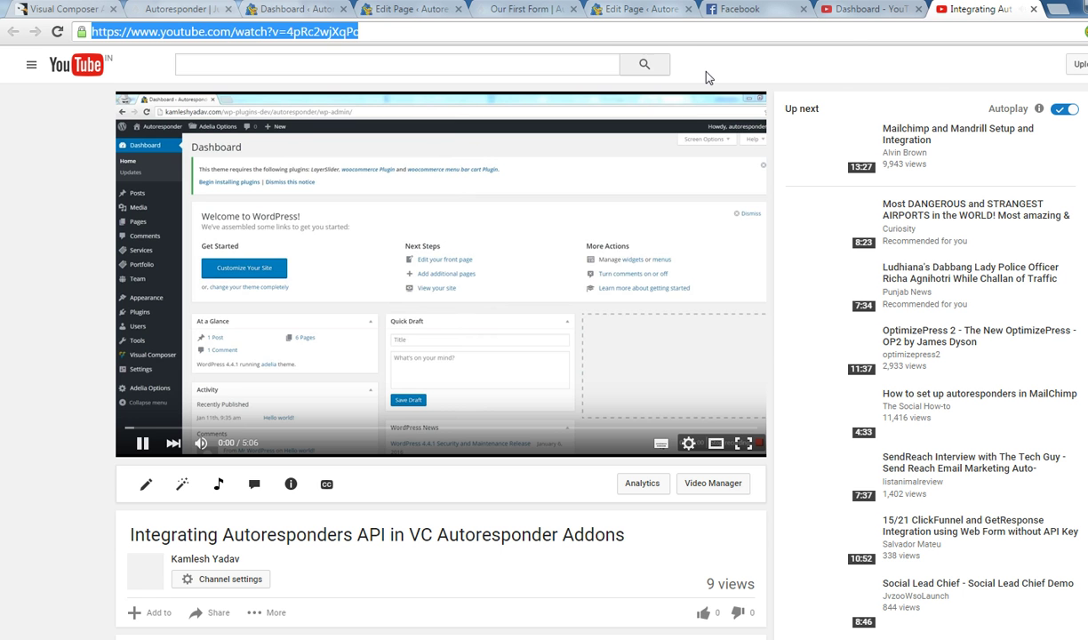
{"action": "left_click", "coordinate": [149, 426]}
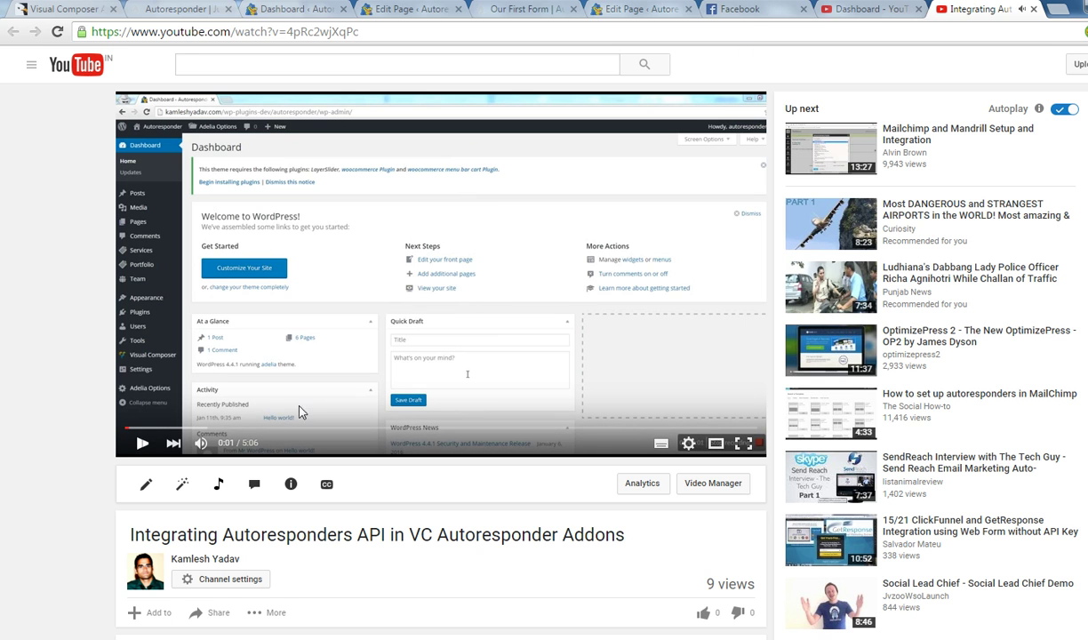
{"action": "left_click", "coordinate": [646, 15]}
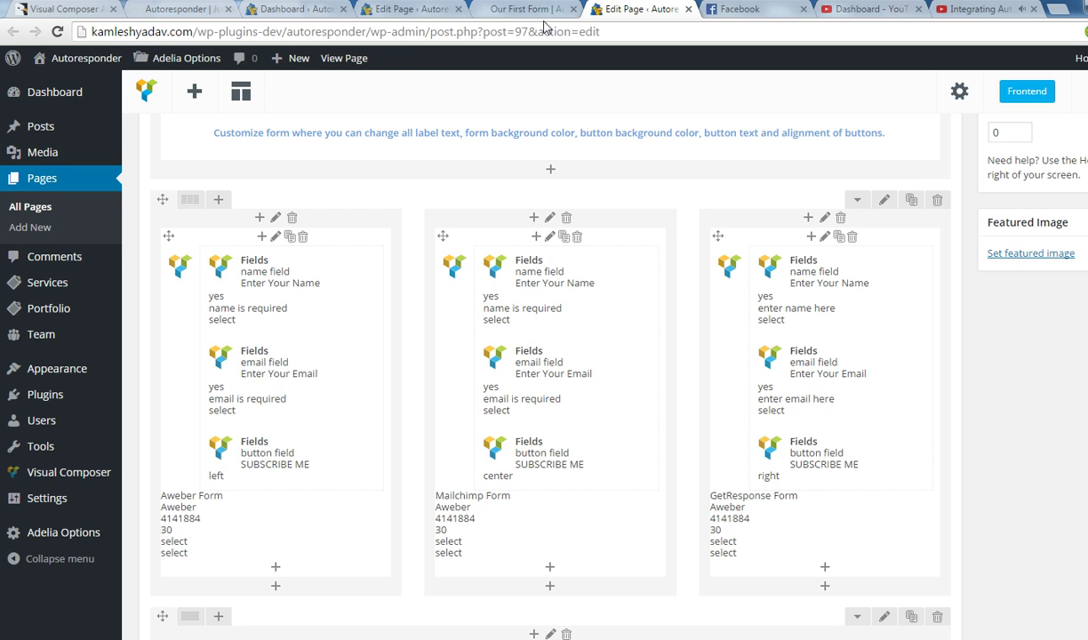
{"action": "left_click", "coordinate": [525, 11]}
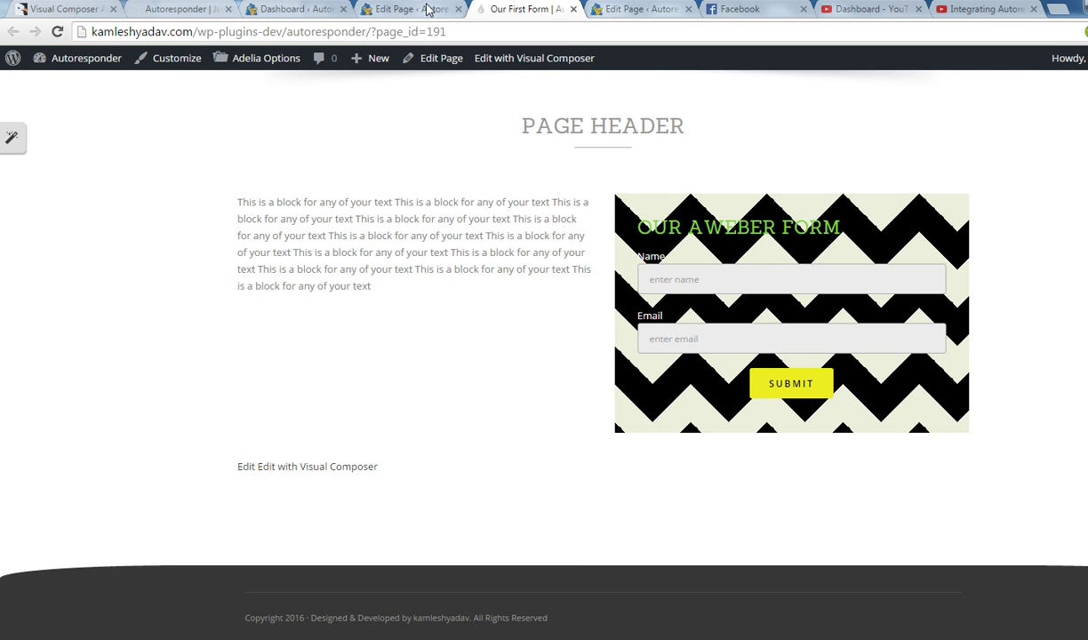
{"action": "left_click", "coordinate": [409, 10]}
{"action": "left_click", "coordinate": [692, 327]}
Paste the YouTube link into Video Url, save the form, and view the live page.
{"action": "key", "text": "ctrl+v"}
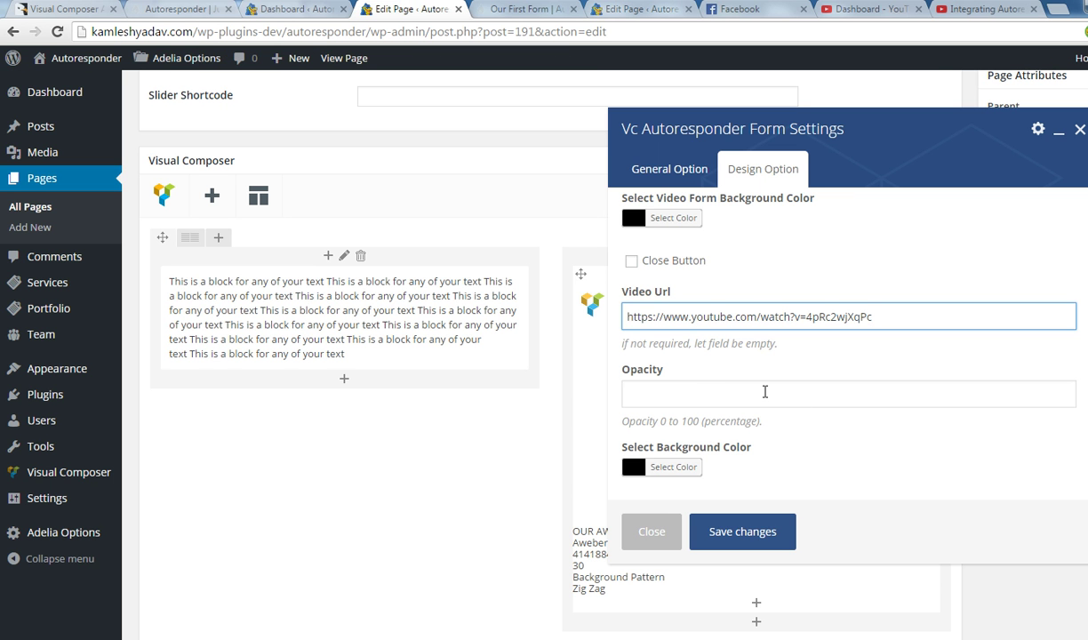
{"action": "scroll", "coordinate": [721, 466], "scroll_direction": "down", "scroll_amount": 1}
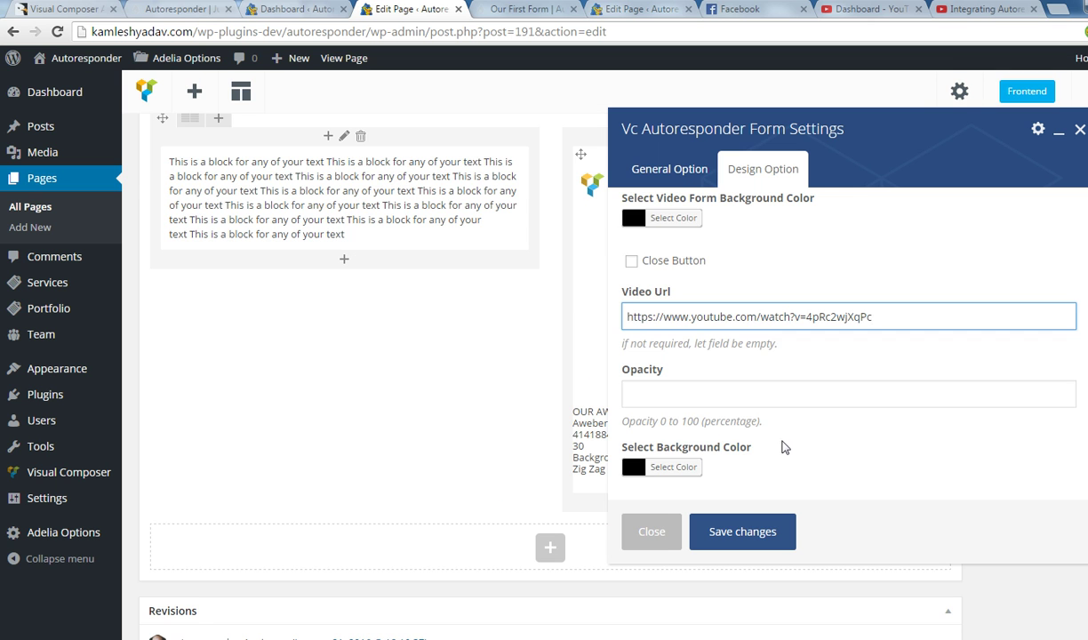
{"action": "scroll", "coordinate": [807, 388], "scroll_direction": "up", "scroll_amount": 1}
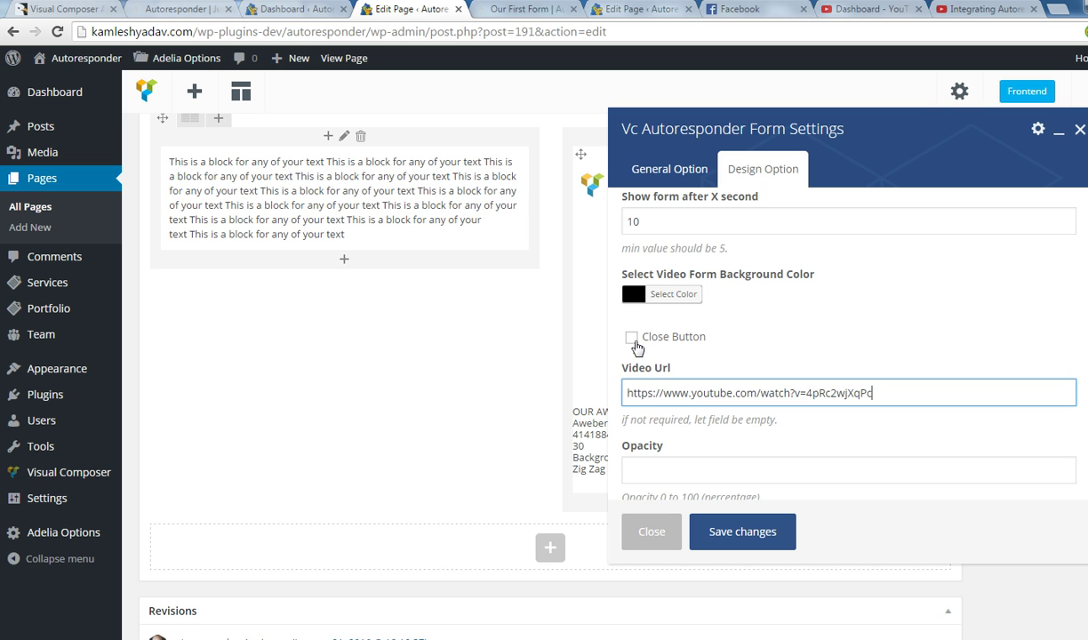
{"action": "left_click", "coordinate": [734, 533]}
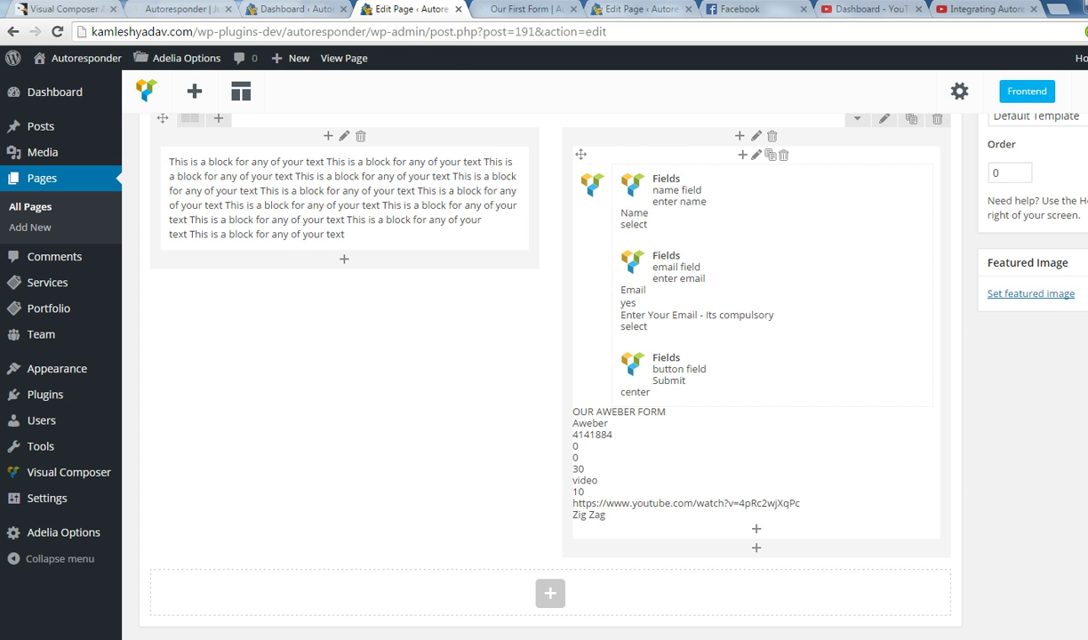
{"action": "left_click", "coordinate": [520, 11]}
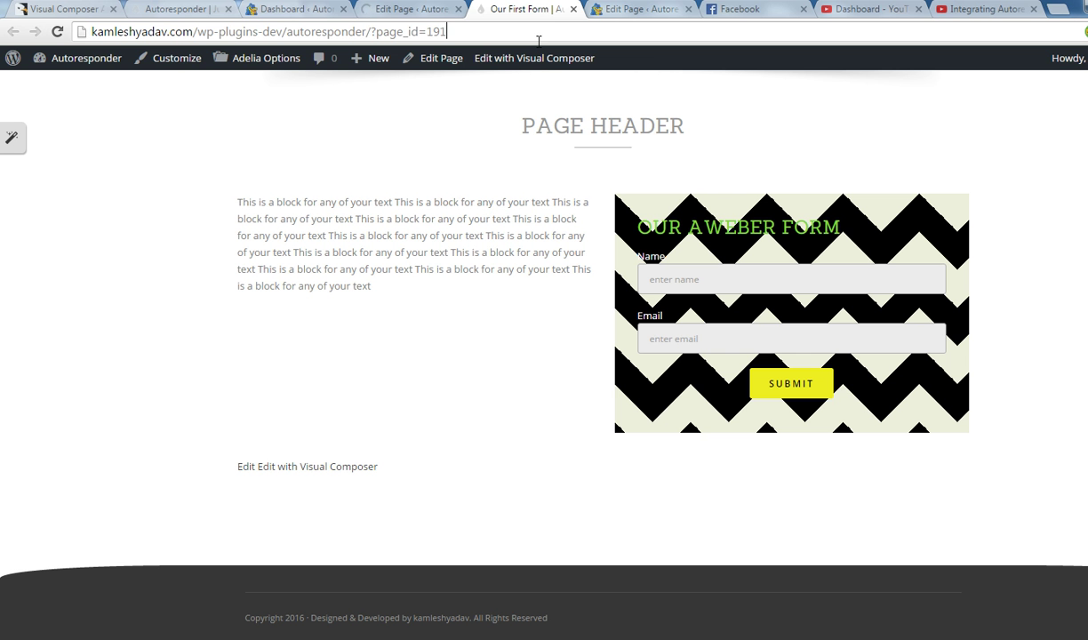
Reload the live Our First Form page to see the form on a plain black background.
{"action": "left_click", "coordinate": [538, 39]}
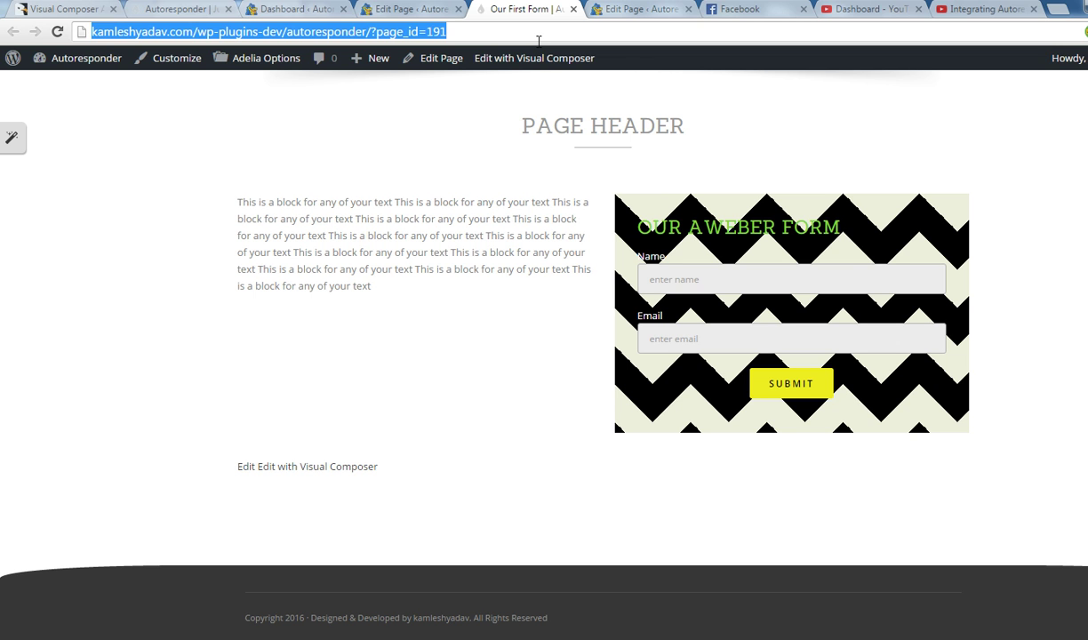
{"action": "key", "text": "Return"}
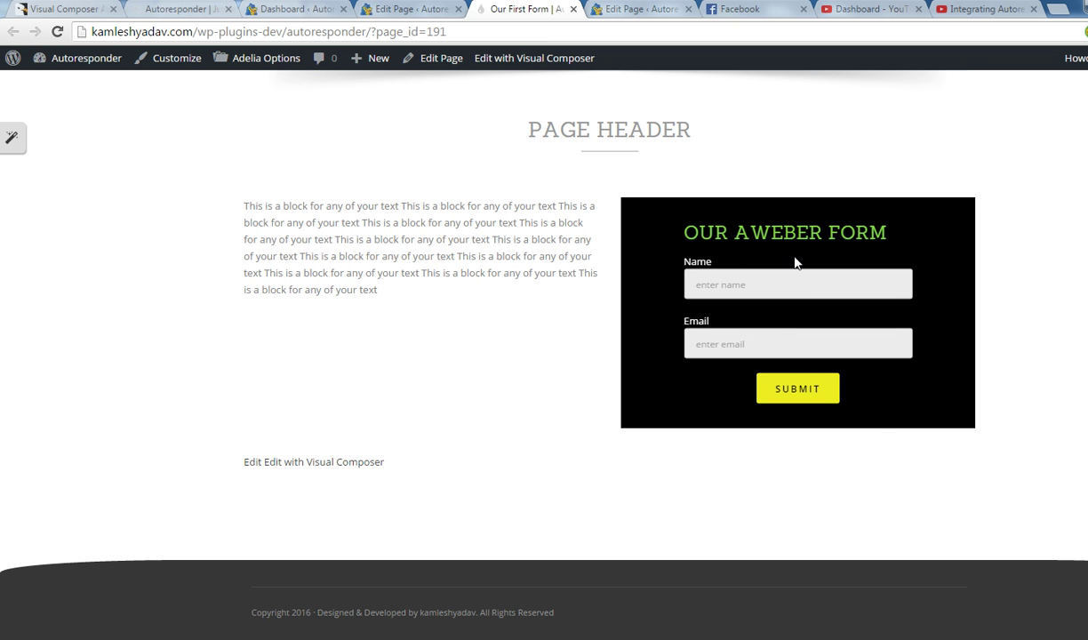
Submit the Aweber form with a test name and email address, then toggle the embedded video.
{"action": "left_click", "coordinate": [727, 291]}
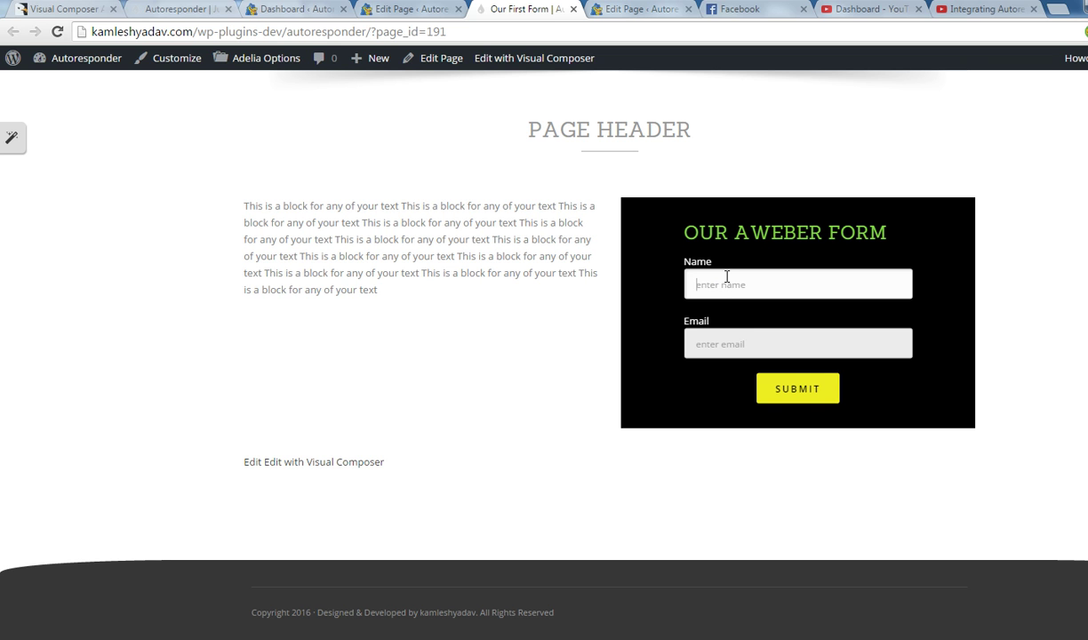
{"action": "type", "text": "himanshu"}
{"action": "key", "text": "Tab"}
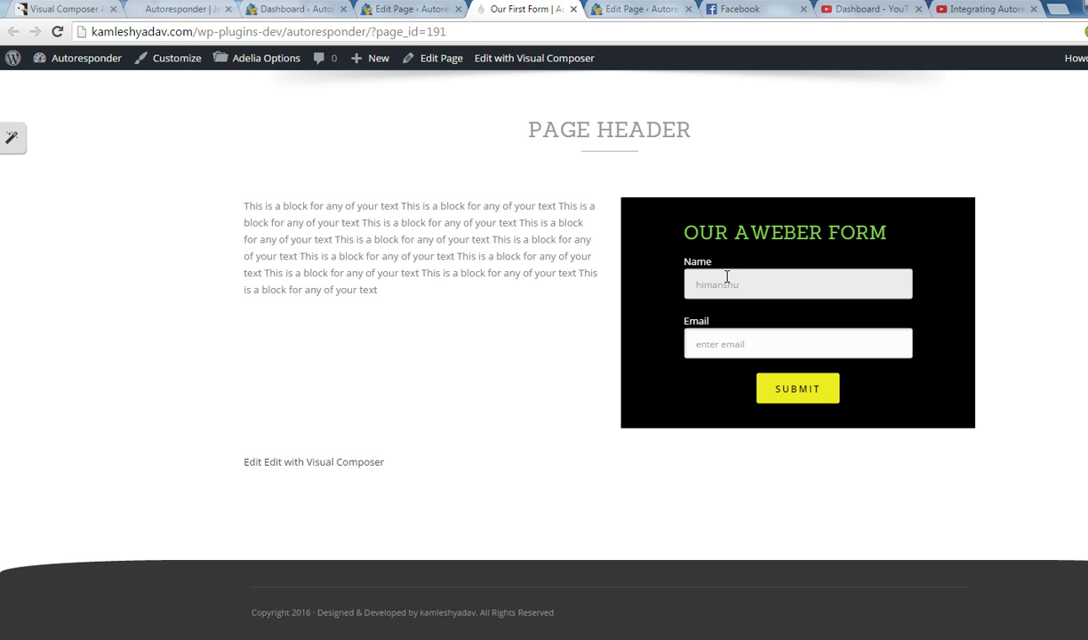
{"action": "left_click", "coordinate": [819, 396]}
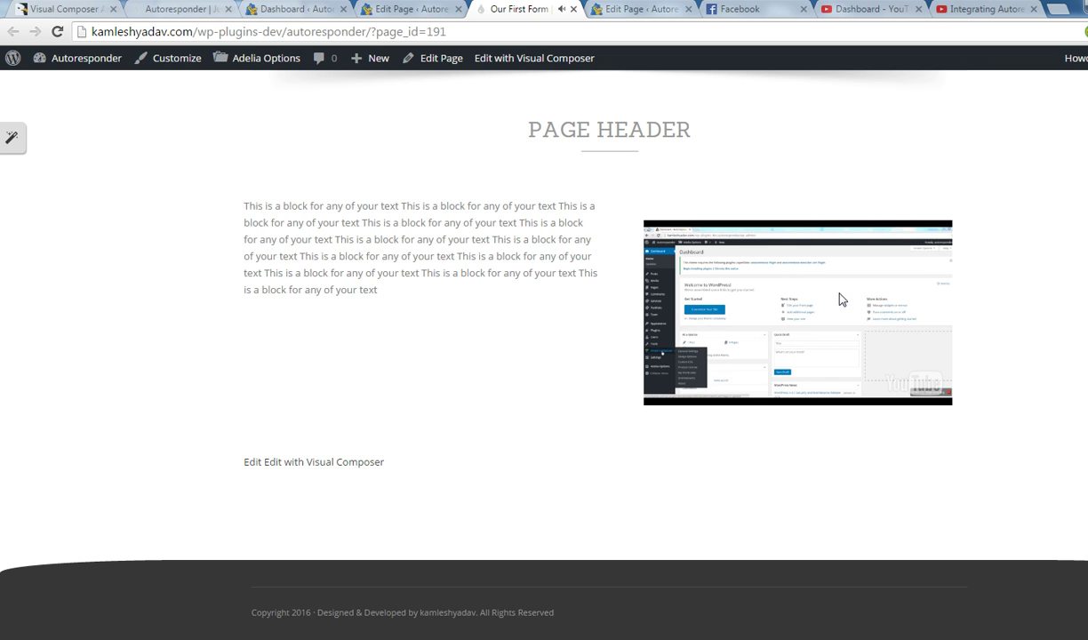
{"action": "left_click", "coordinate": [798, 315]}
{"action": "left_click", "coordinate": [301, 12]}
In the Aweber form's Design Options, set Background Type to image.
{"action": "left_click", "coordinate": [409, 9]}
{"action": "scroll", "coordinate": [645, 447], "scroll_direction": "down", "scroll_amount": 5}
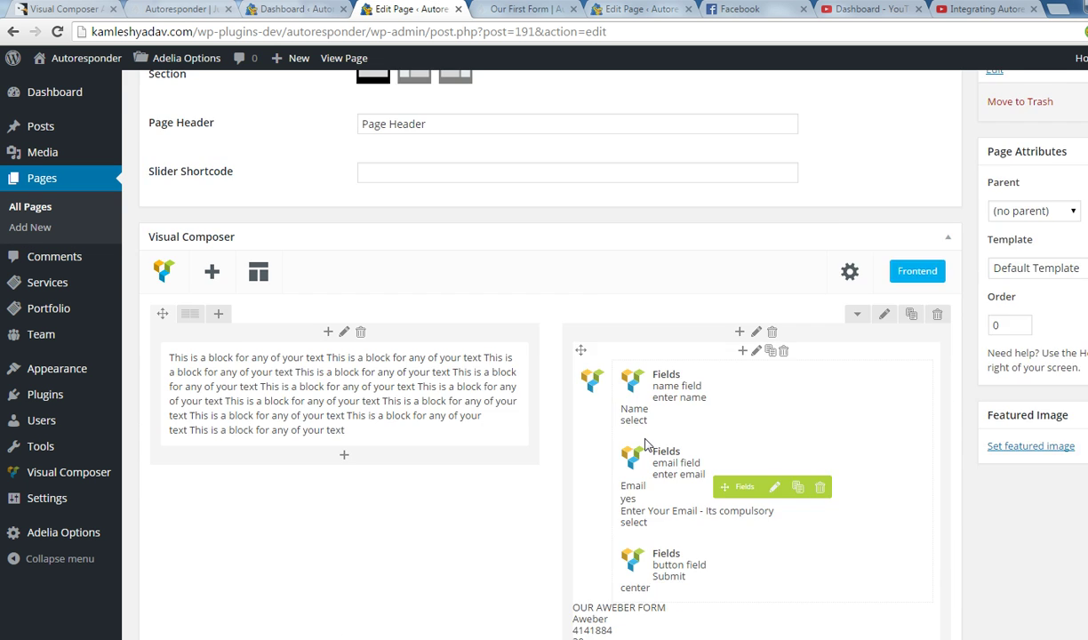
{"action": "scroll", "coordinate": [645, 446], "scroll_direction": "down", "scroll_amount": 3}
{"action": "scroll", "coordinate": [699, 342], "scroll_direction": "up", "scroll_amount": 2}
{"action": "left_click", "coordinate": [757, 277]}
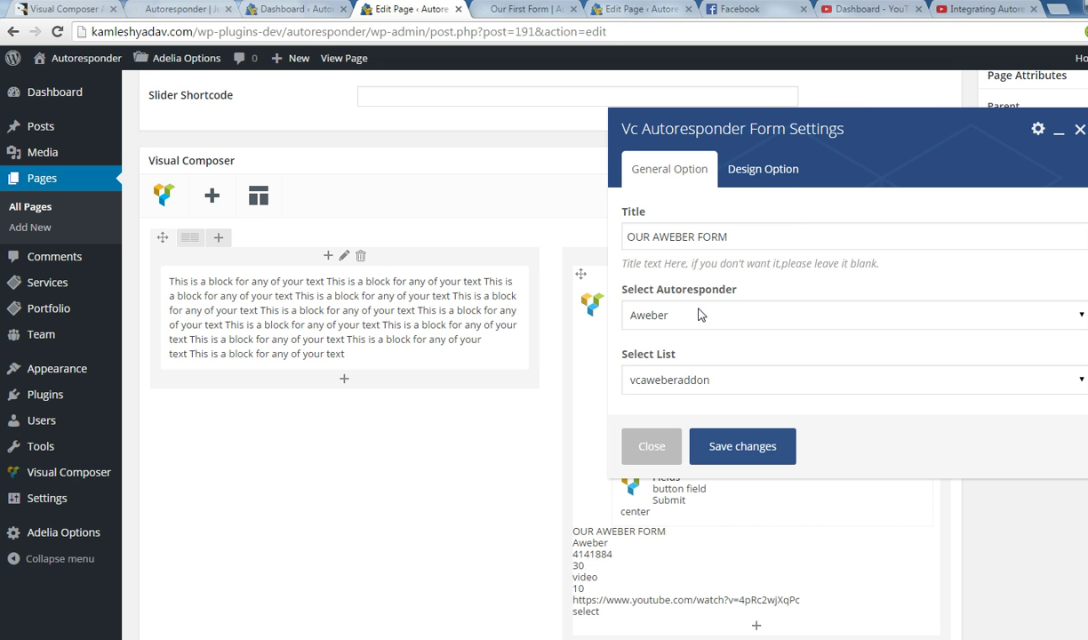
{"action": "left_click", "coordinate": [772, 180]}
{"action": "left_click", "coordinate": [658, 351]}
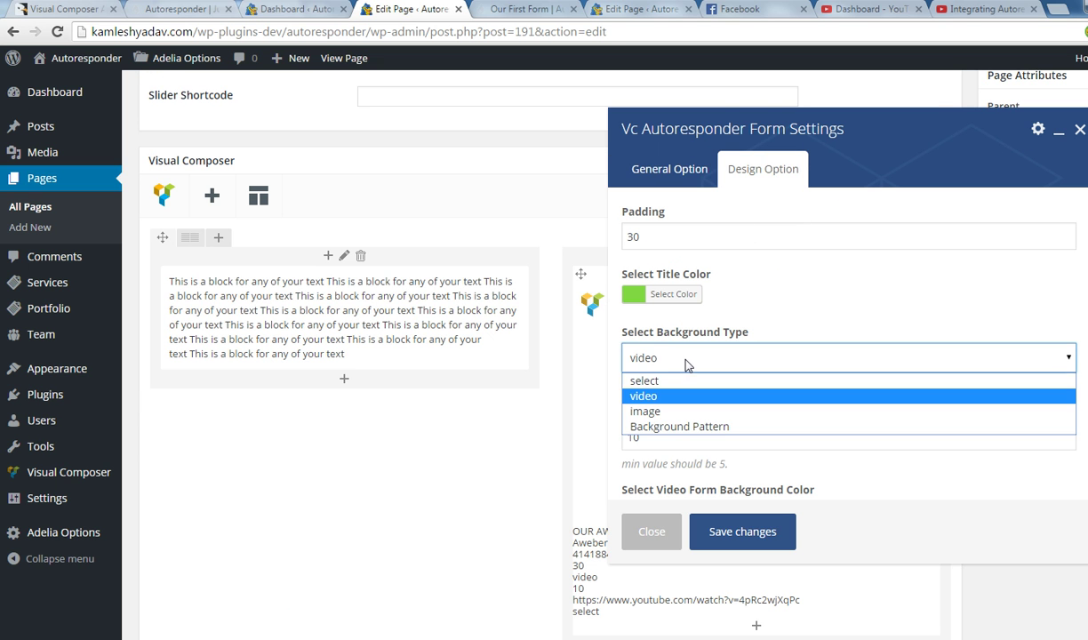
{"action": "left_click", "coordinate": [676, 414]}
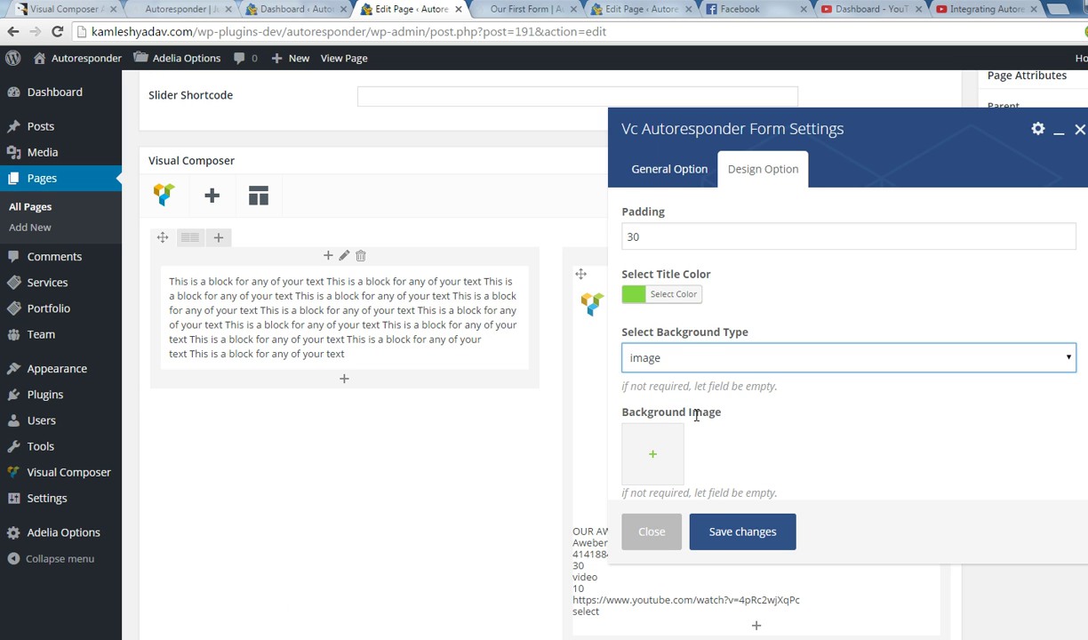
Set the laptops-on-a-desk Media Library photo as background image and save the form settings.
{"action": "scroll", "coordinate": [696, 417], "scroll_direction": "down", "scroll_amount": 1}
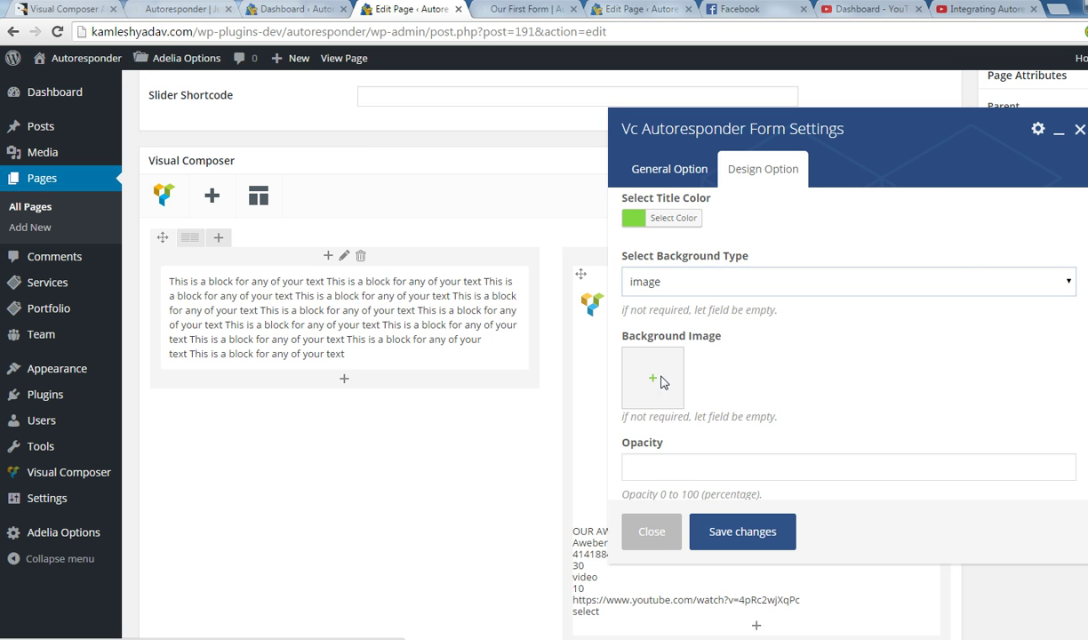
{"action": "left_click", "coordinate": [658, 380]}
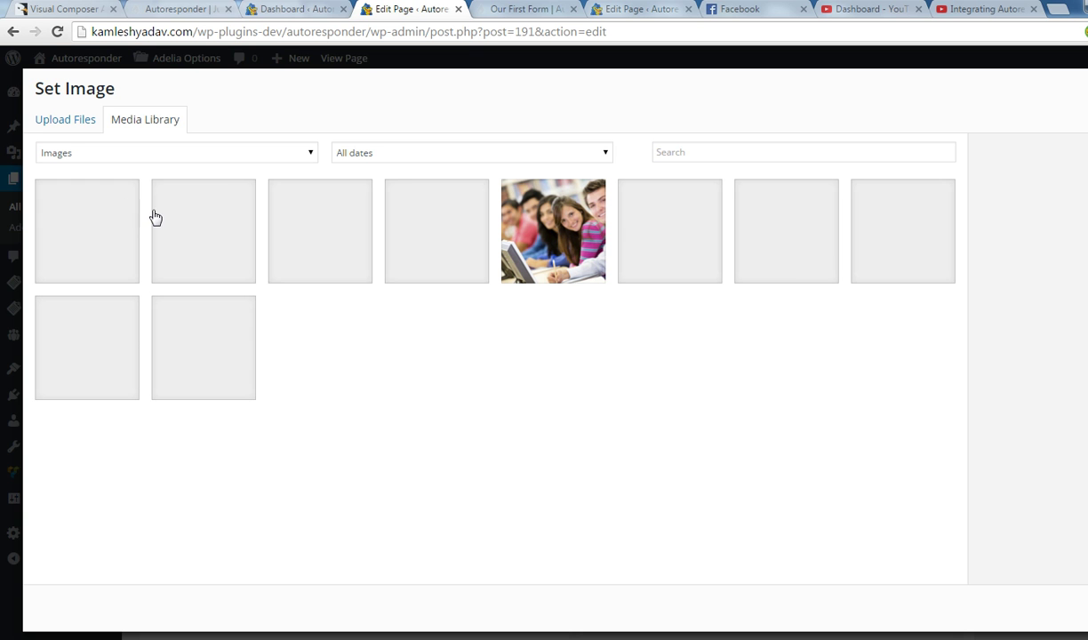
{"action": "left_click", "coordinate": [87, 236]}
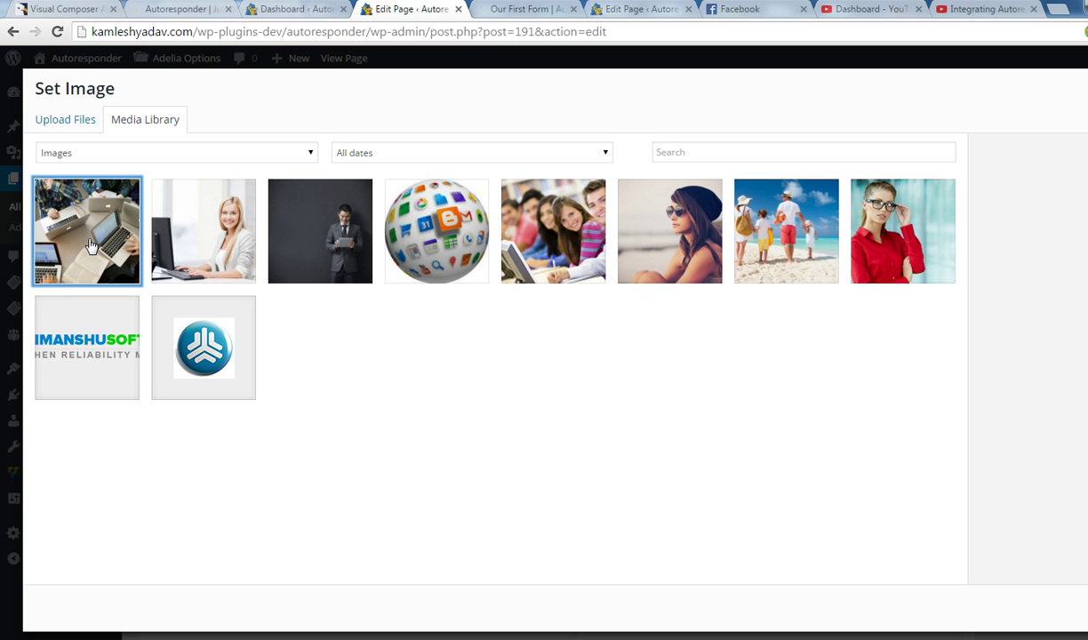
{"action": "left_click", "coordinate": [1086, 608]}
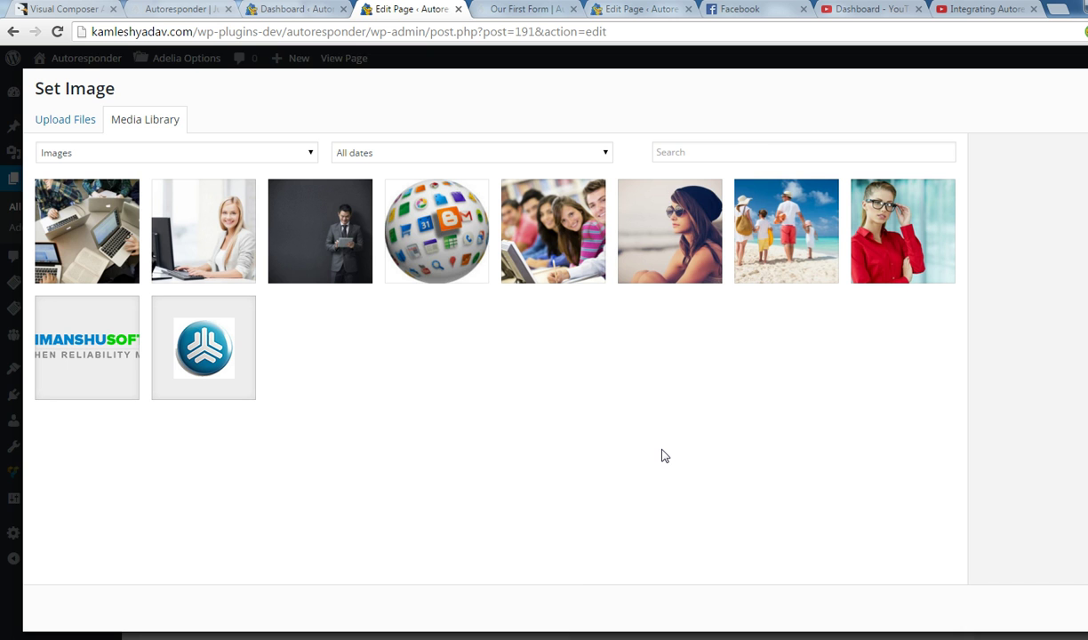
{"action": "scroll", "coordinate": [762, 421], "scroll_direction": "down", "scroll_amount": 1}
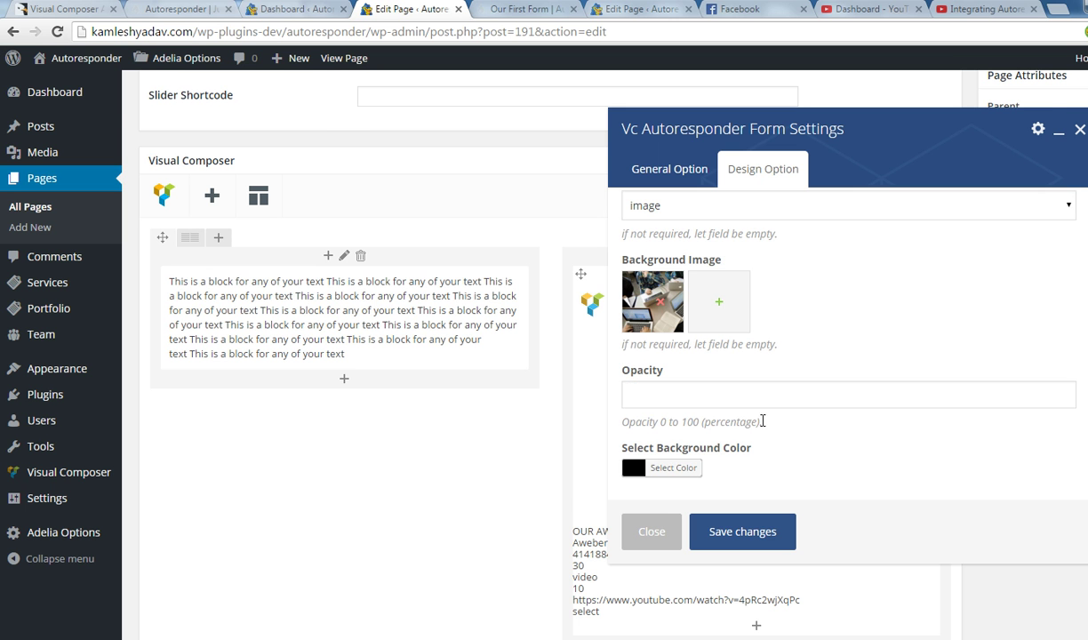
{"action": "scroll", "coordinate": [661, 427], "scroll_direction": "down", "scroll_amount": 1}
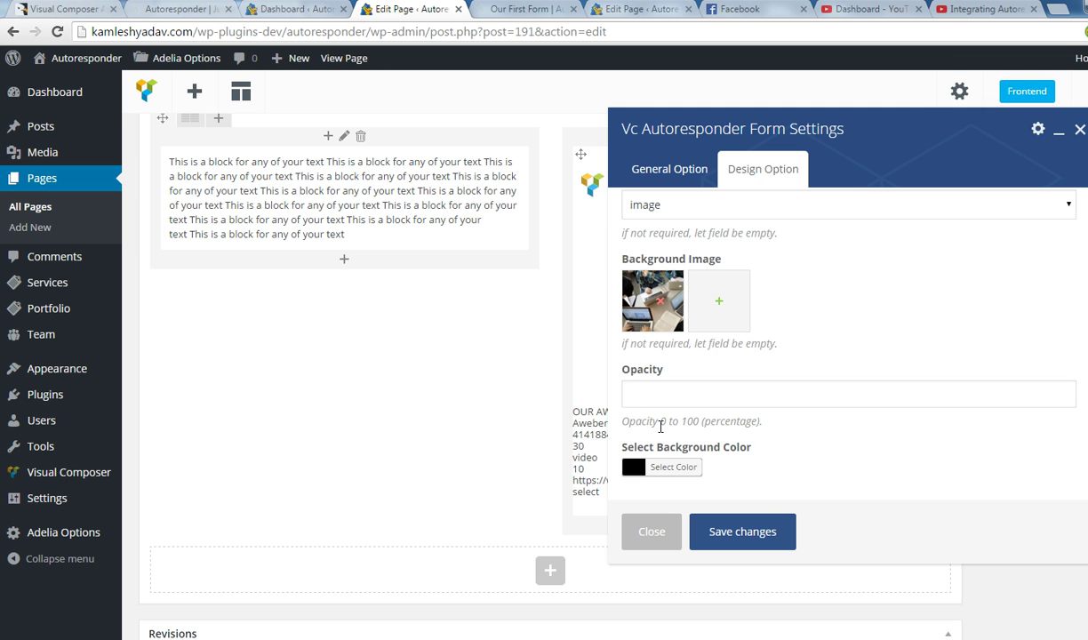
{"action": "left_click", "coordinate": [752, 530]}
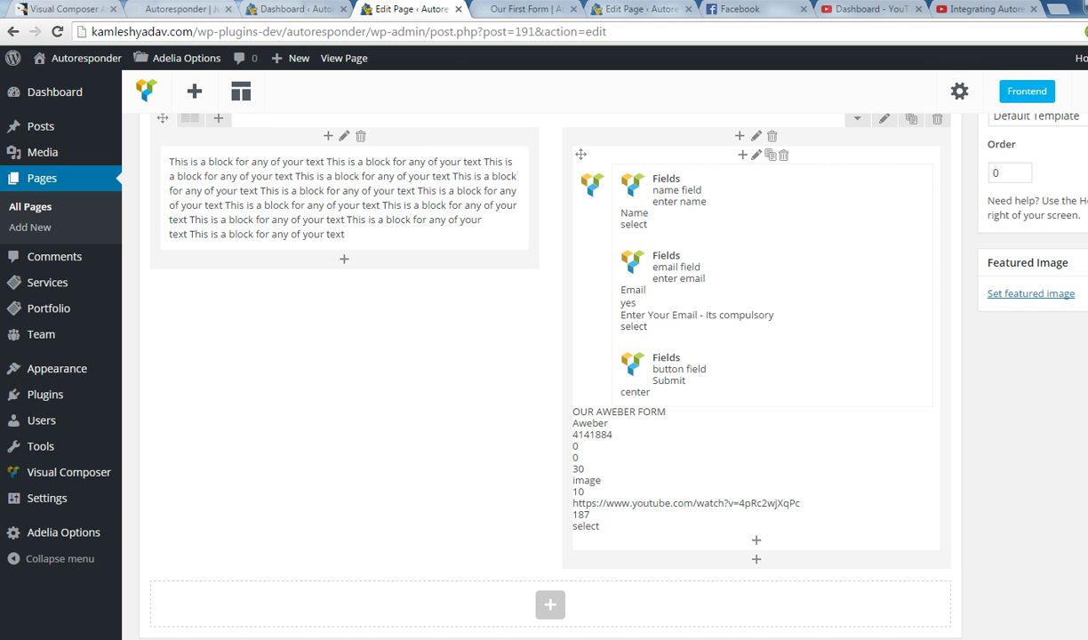
Update the page and reload the live Our First Form page twice to check it.
{"action": "left_click", "coordinate": [1086, 91]}
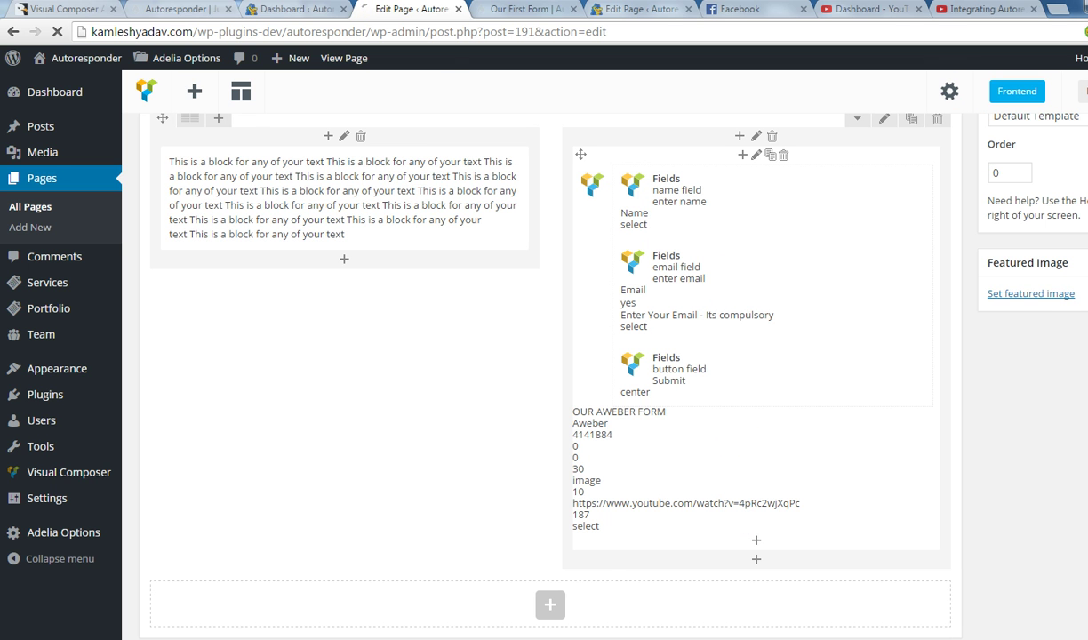
{"action": "left_click", "coordinate": [512, 9]}
{"action": "left_click", "coordinate": [513, 36]}
{"action": "key", "text": "Return"}
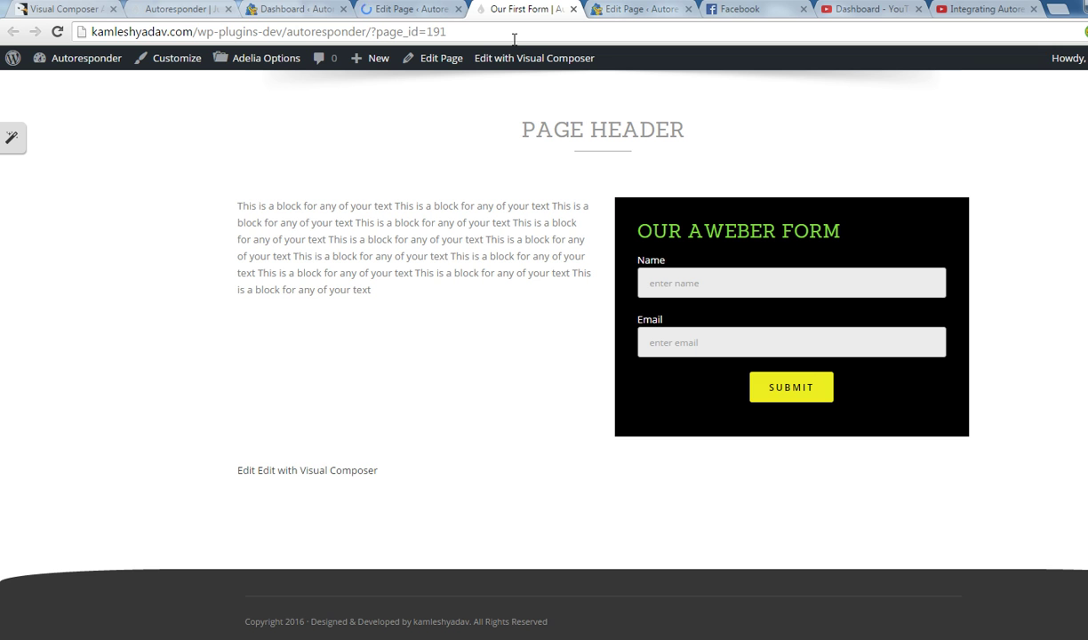
{"action": "left_click", "coordinate": [514, 36]}
{"action": "key", "text": "Return"}
{"action": "left_click", "coordinate": [407, 11]}
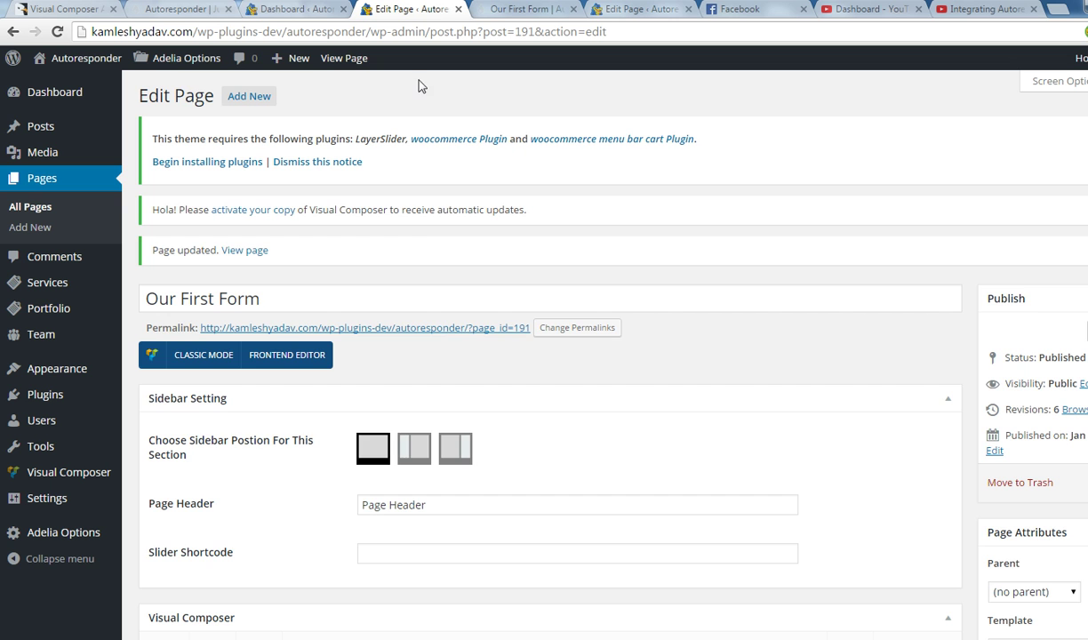
Replace the Aweber form's black background colour with a light one and save the design settings.
{"action": "scroll", "coordinate": [676, 427], "scroll_direction": "down", "scroll_amount": 5}
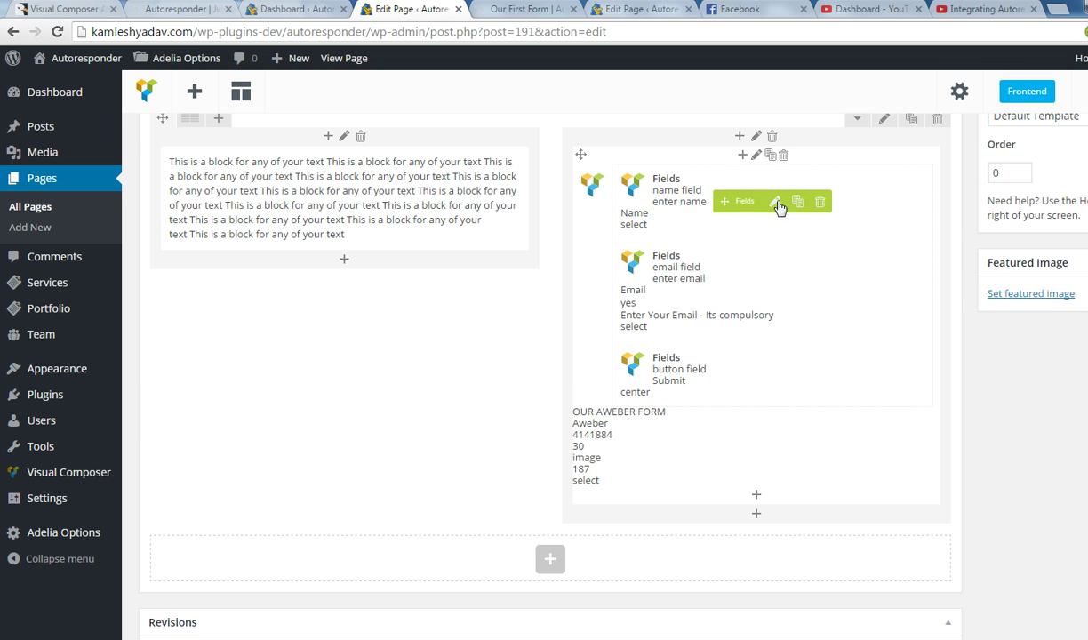
{"action": "left_click", "coordinate": [759, 155]}
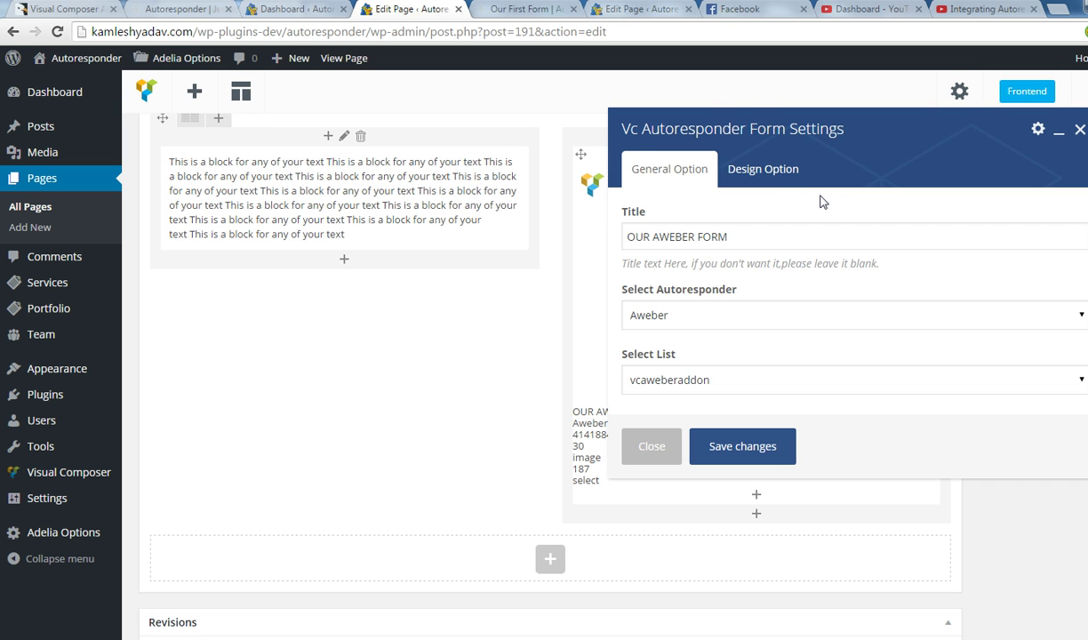
{"action": "left_click", "coordinate": [779, 179]}
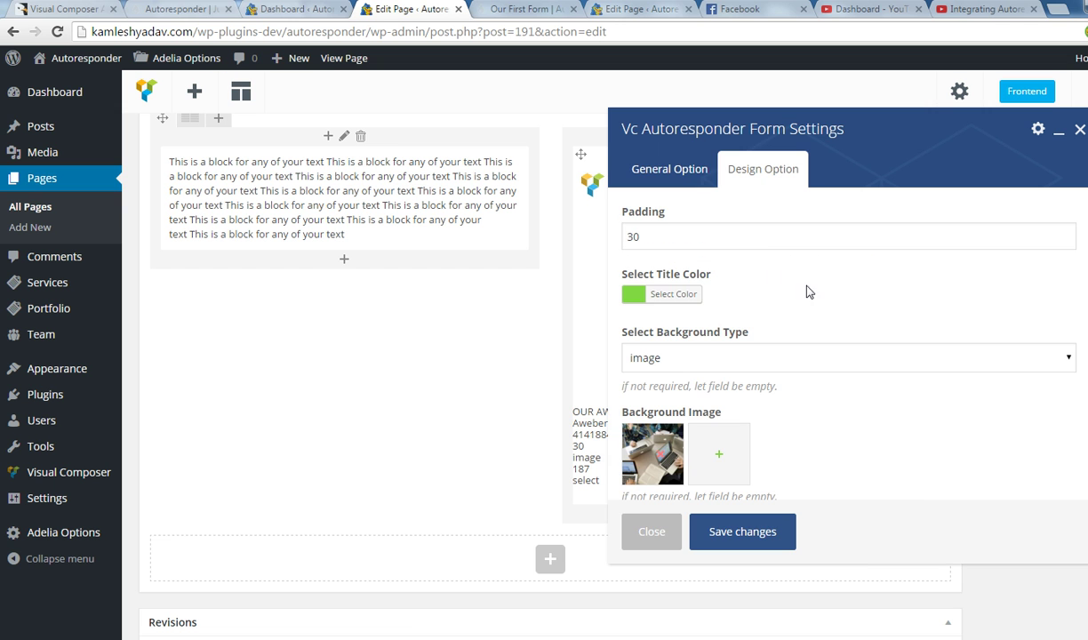
{"action": "scroll", "coordinate": [702, 373], "scroll_direction": "down", "scroll_amount": 3}
{"action": "left_click", "coordinate": [637, 468]}
{"action": "scroll", "coordinate": [721, 432], "scroll_direction": "down", "scroll_amount": 1}
{"action": "left_click", "coordinate": [711, 438]}
{"action": "left_click", "coordinate": [540, 400]}
{"action": "scroll", "coordinate": [869, 390], "scroll_direction": "down", "scroll_amount": 2}
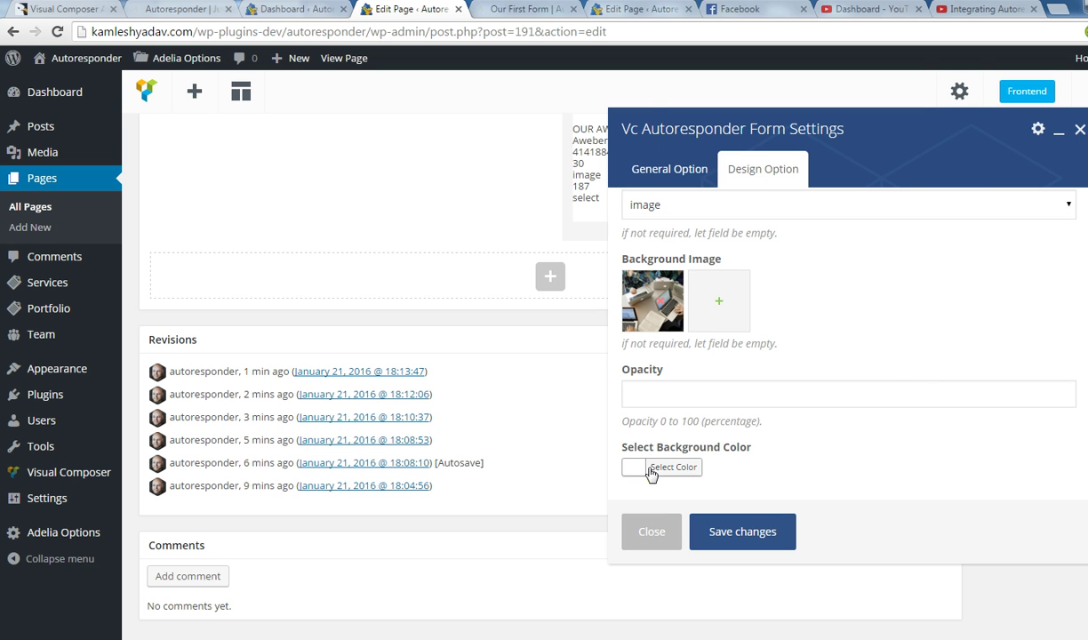
{"action": "left_click", "coordinate": [743, 536]}
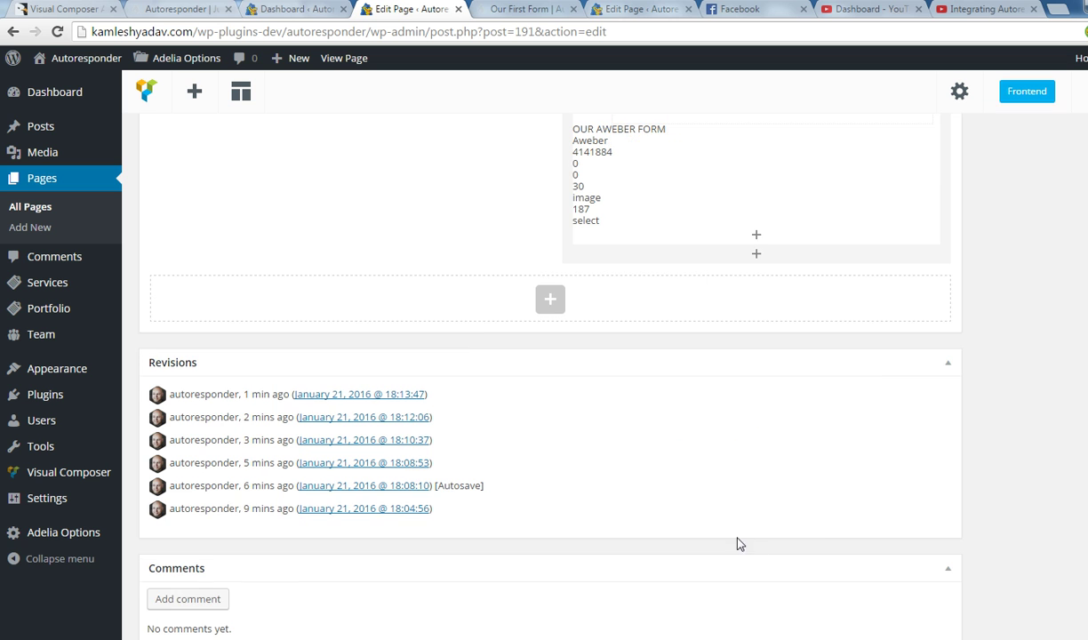
{"action": "scroll", "coordinate": [740, 347], "scroll_direction": "up", "scroll_amount": 10}
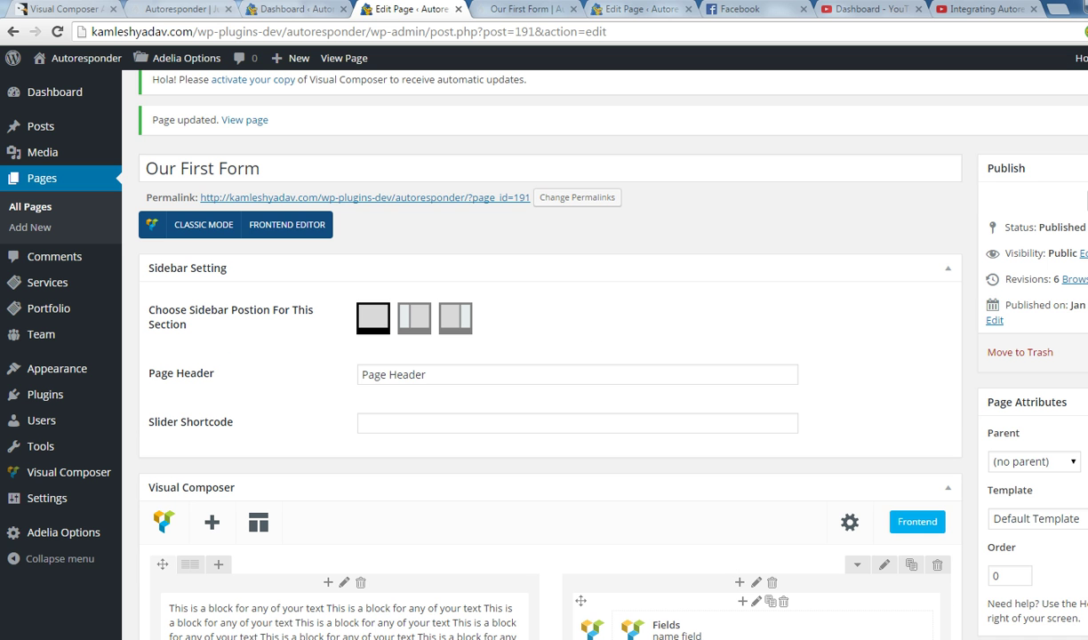
Reload the live page to confirm the form's black box is gone, then return to the editor.
{"action": "left_click", "coordinate": [511, 10]}
{"action": "left_click", "coordinate": [544, 32]}
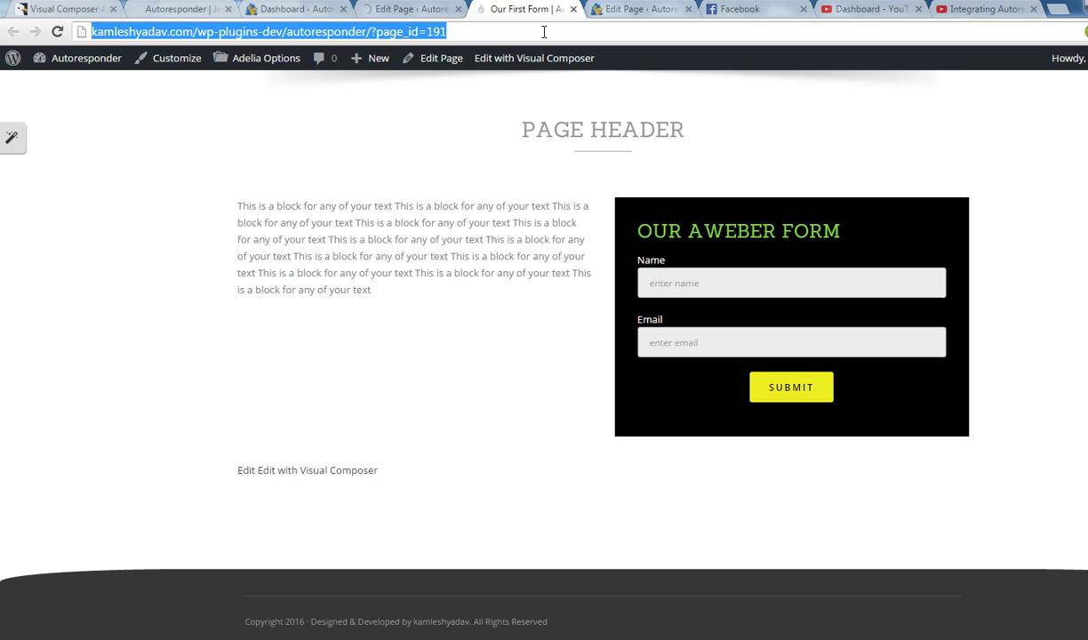
{"action": "key", "text": "Return"}
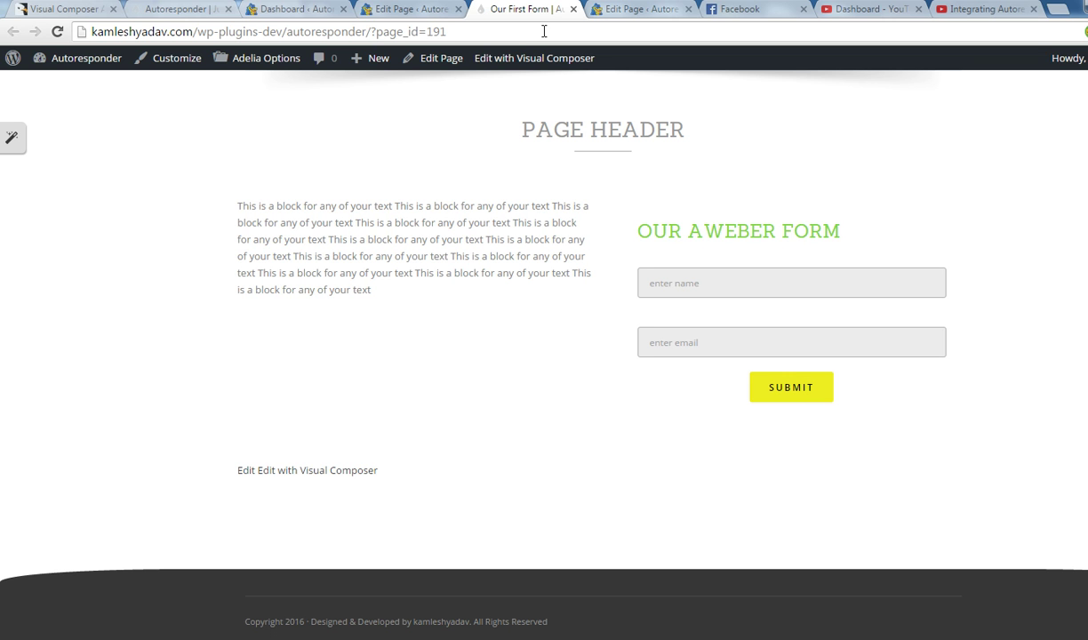
{"action": "left_click", "coordinate": [407, 11]}
{"action": "scroll", "coordinate": [800, 426], "scroll_direction": "down", "scroll_amount": 5}
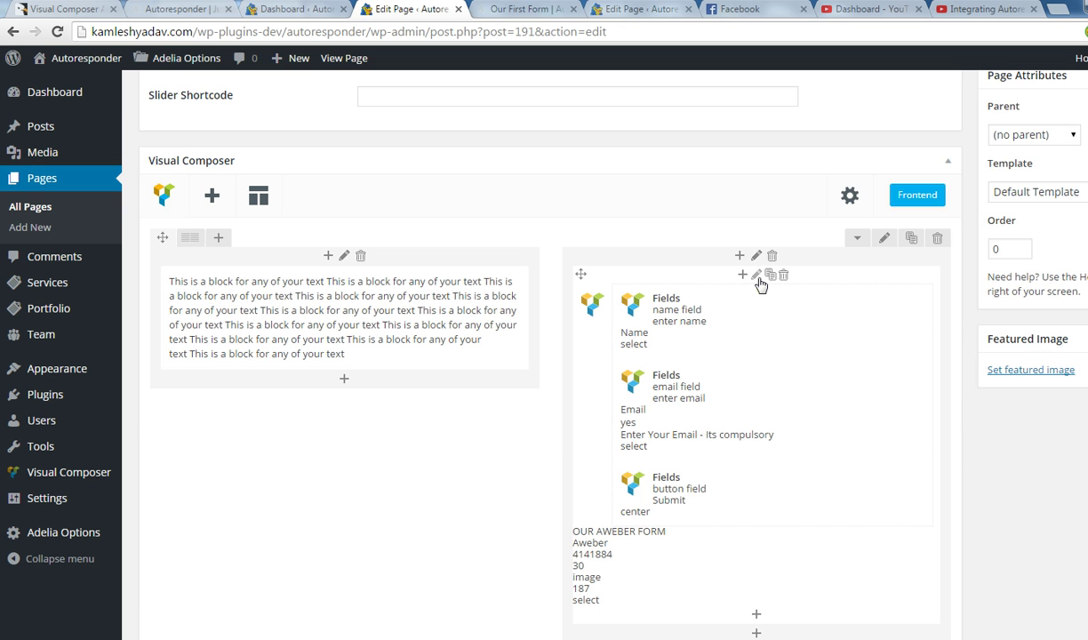
Set the Aweber form's background opacity to 50 in Design Options and save.
{"action": "left_click", "coordinate": [757, 275]}
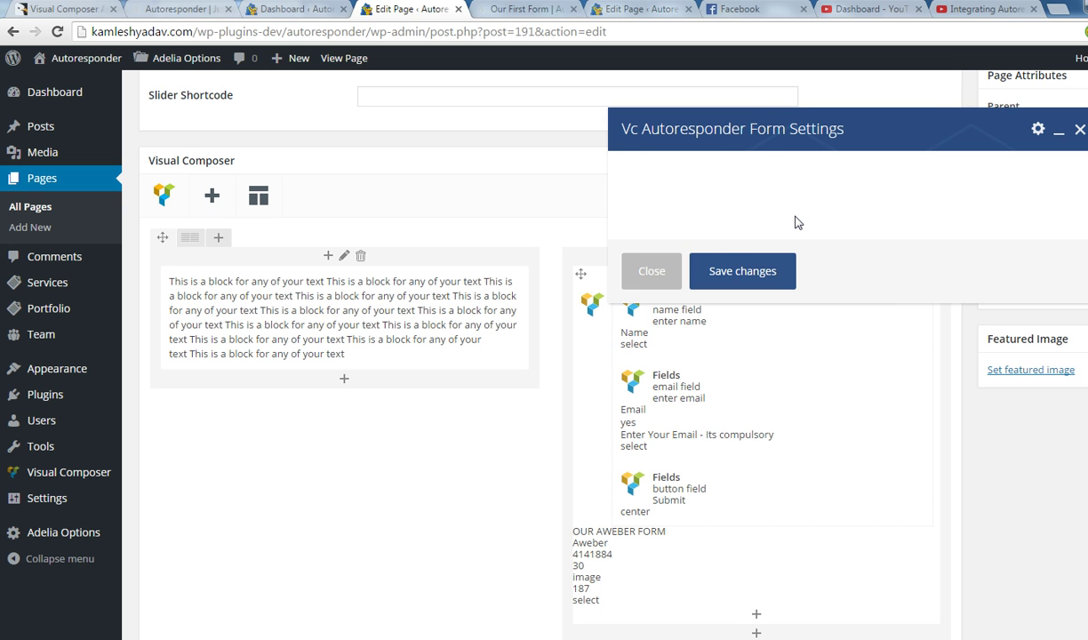
{"action": "left_click", "coordinate": [747, 169]}
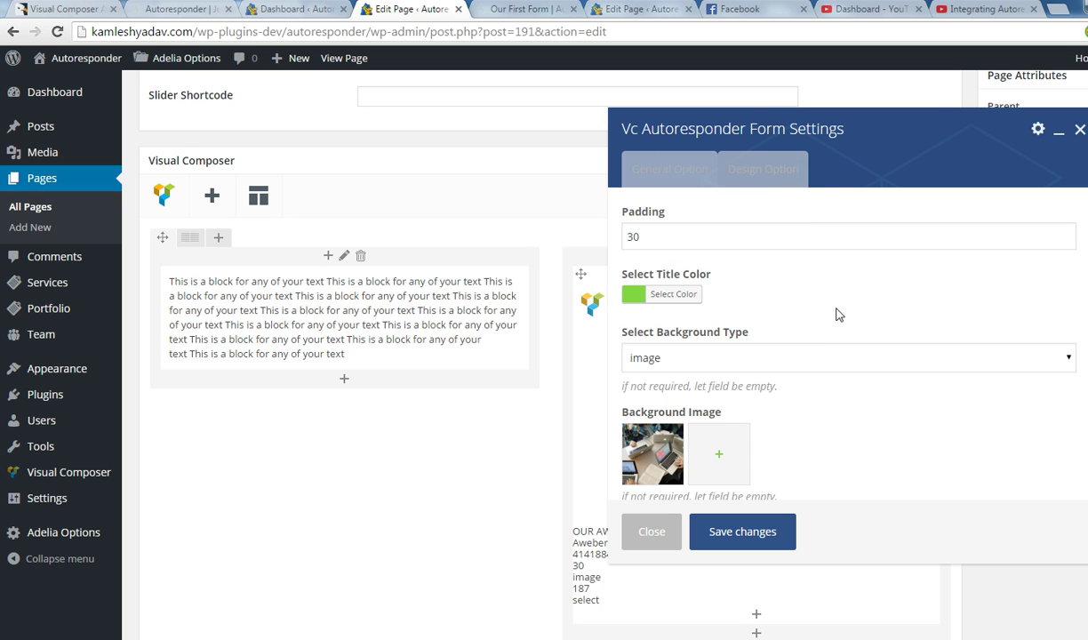
{"action": "scroll", "coordinate": [747, 388], "scroll_direction": "down", "scroll_amount": 3}
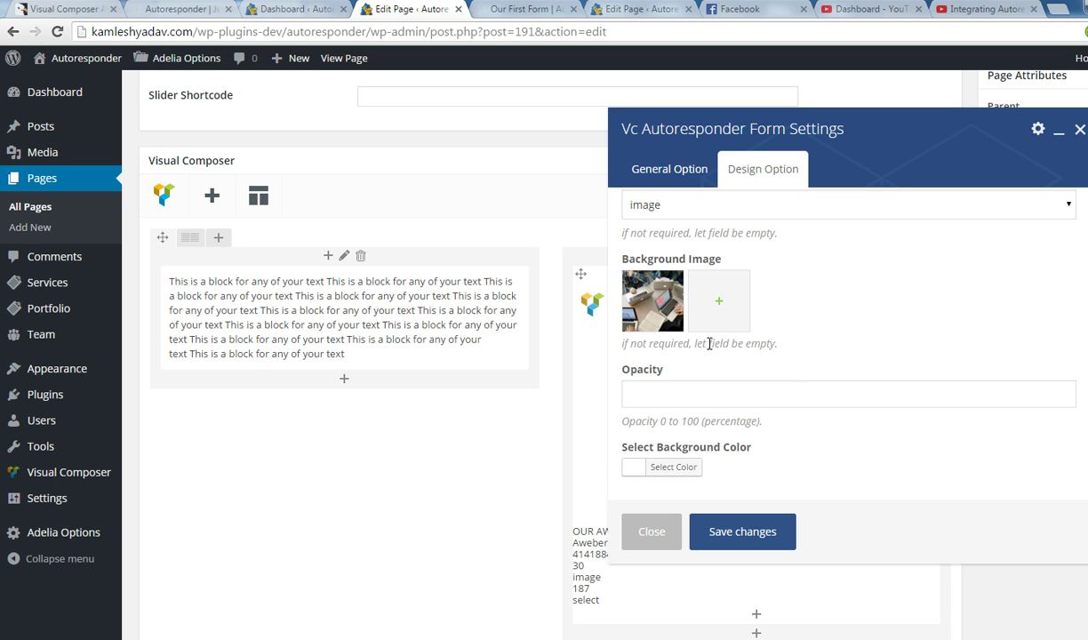
{"action": "left_click", "coordinate": [670, 391]}
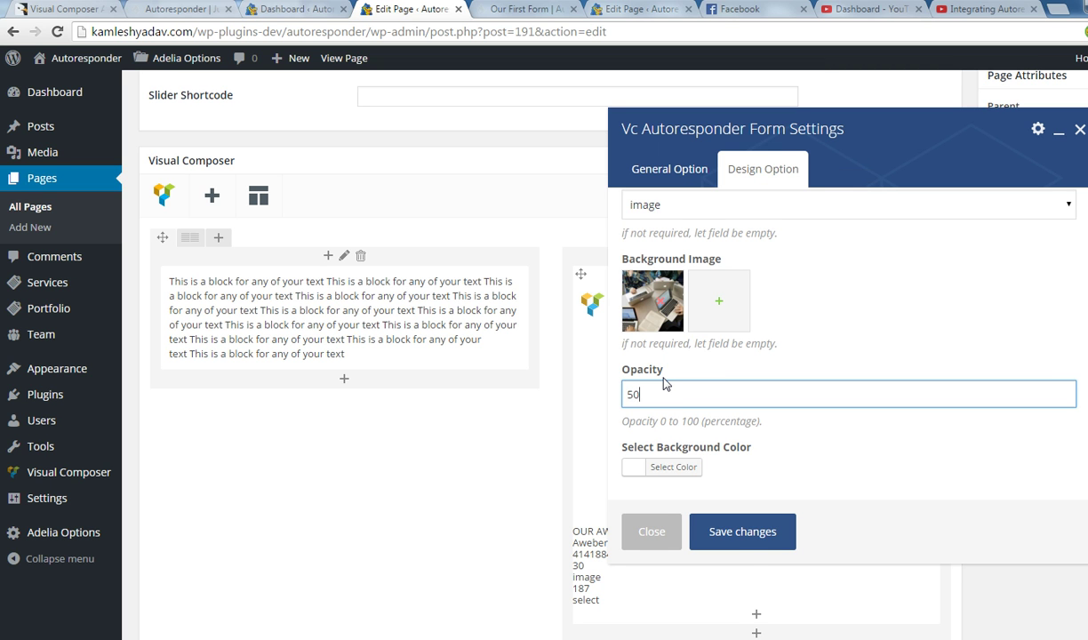
{"action": "left_click", "coordinate": [744, 532]}
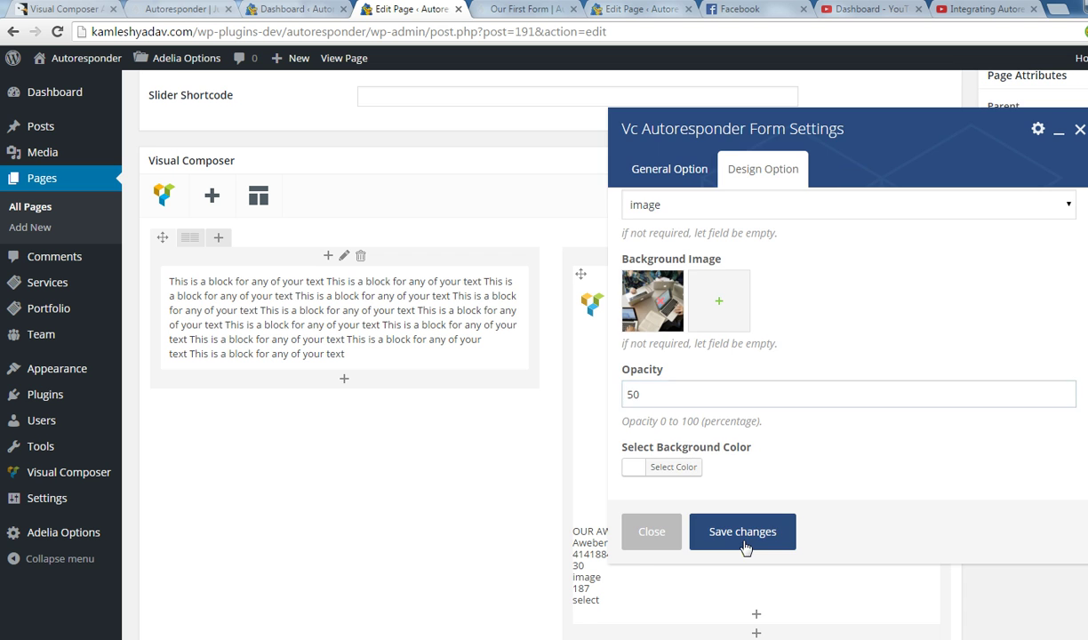
{"action": "scroll", "coordinate": [1005, 236], "scroll_direction": "up", "scroll_amount": 4}
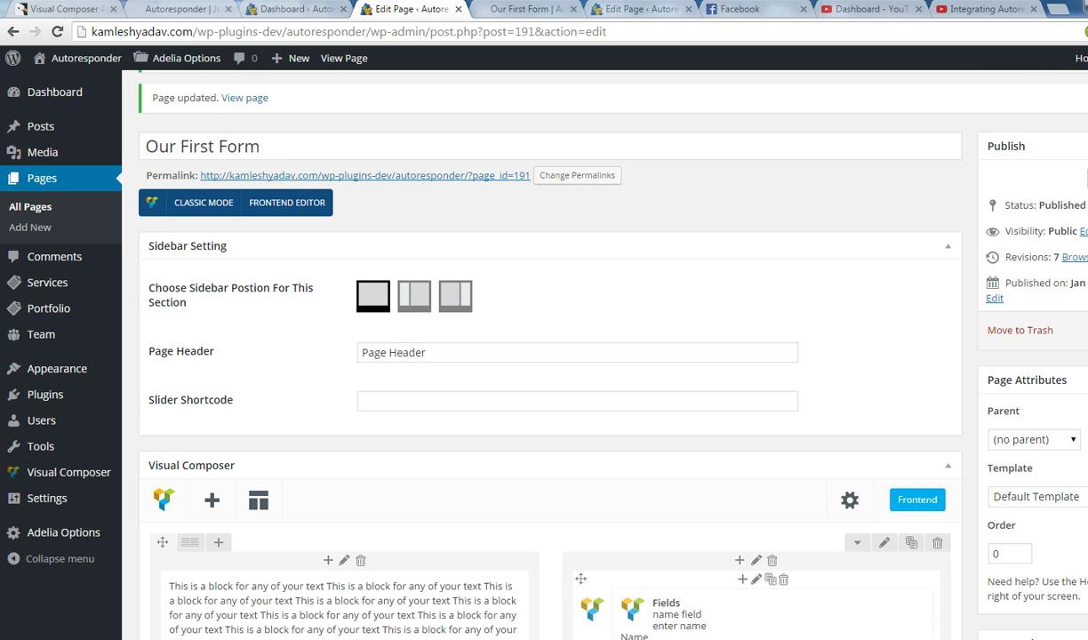
Reload the live page to check the faded laptops photo background, then return to the editor.
{"action": "left_click", "coordinate": [502, 11]}
{"action": "left_click", "coordinate": [514, 38]}
{"action": "key", "text": "Return"}
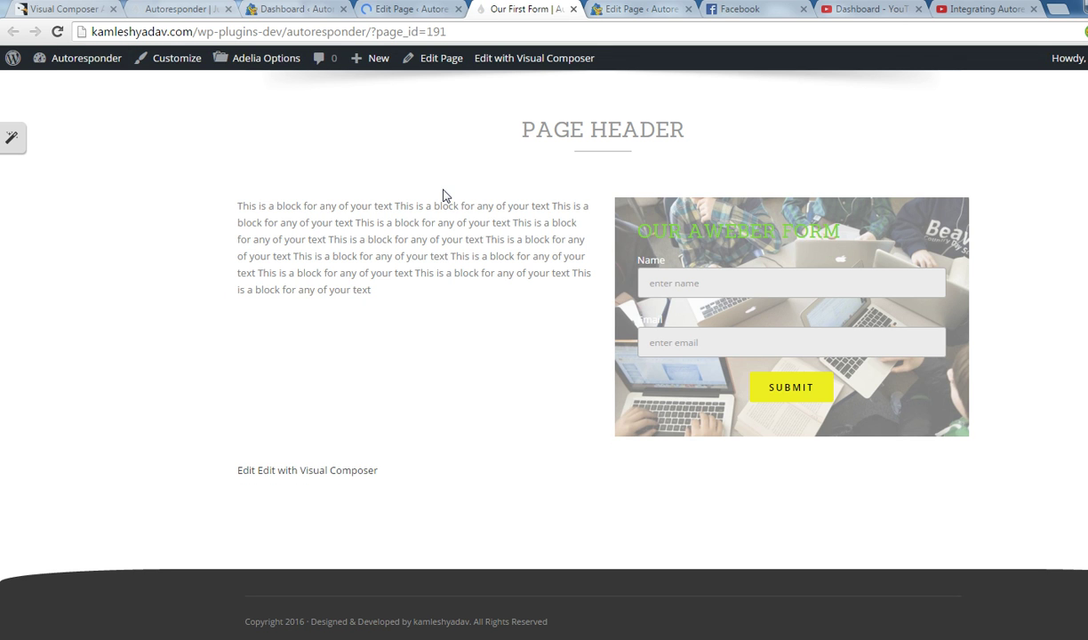
{"action": "left_click", "coordinate": [396, 9]}
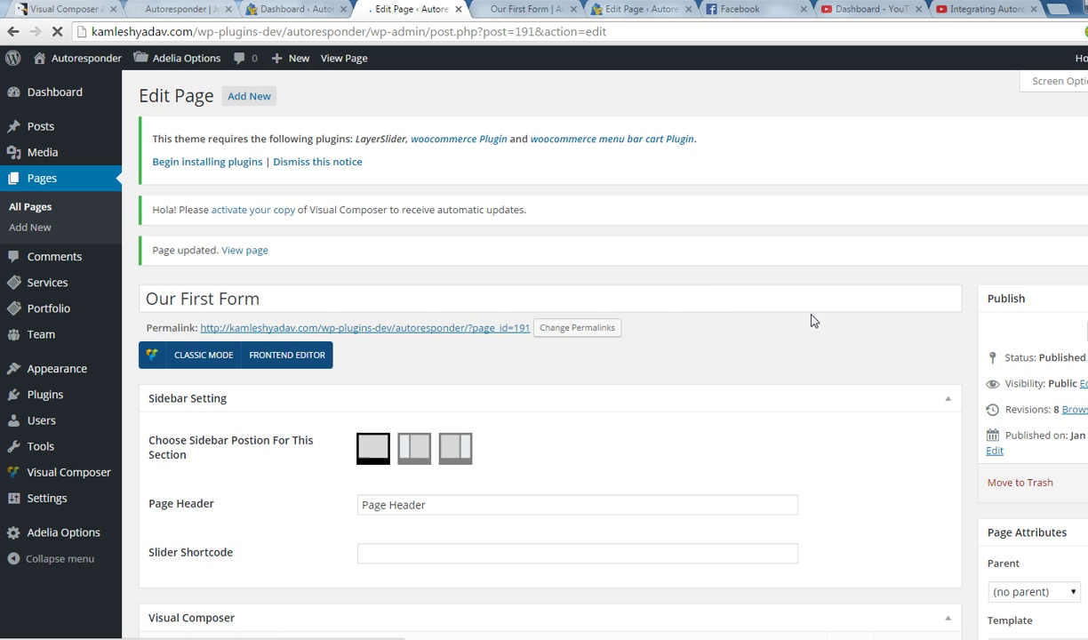
Confirm the Aweber form's opacity is still 50 and close its settings unchanged.
{"action": "scroll", "coordinate": [792, 416], "scroll_direction": "down", "scroll_amount": 5}
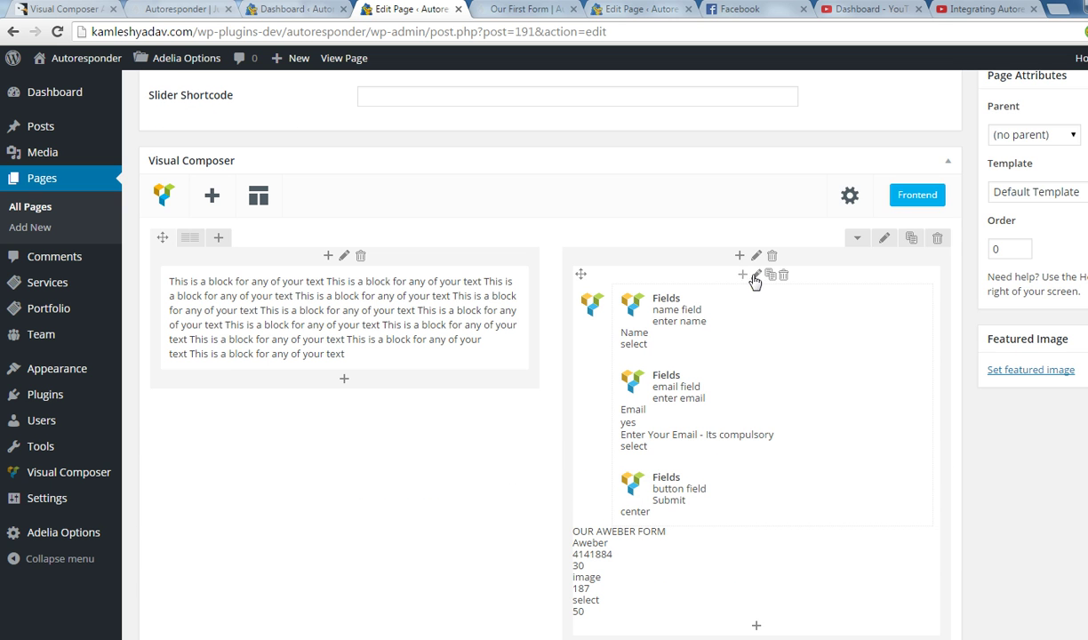
{"action": "left_click", "coordinate": [757, 277]}
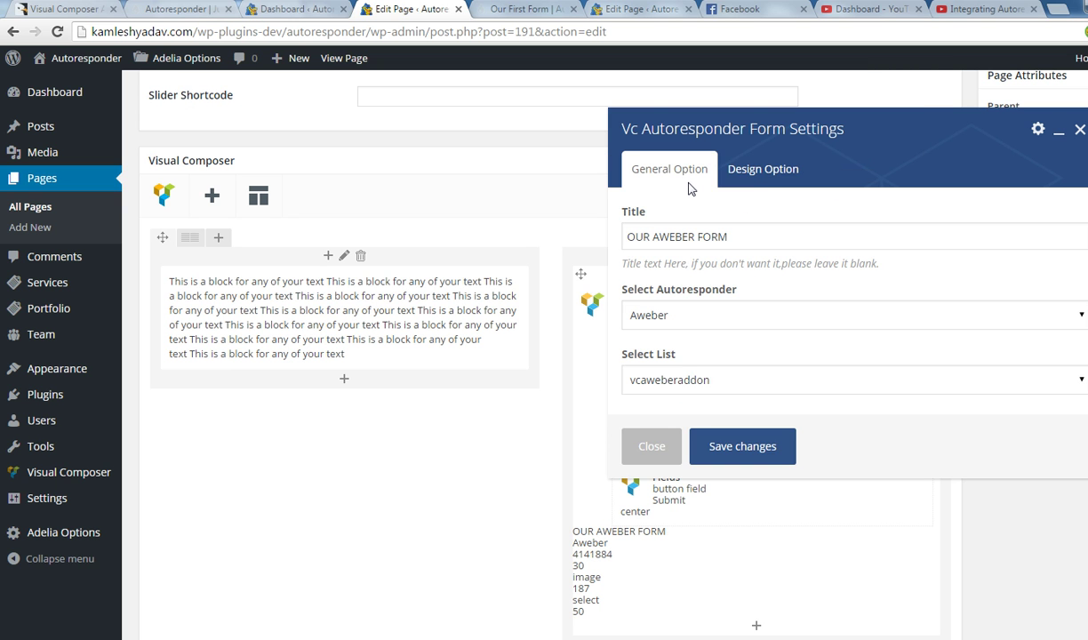
{"action": "left_click", "coordinate": [729, 174]}
{"action": "scroll", "coordinate": [757, 409], "scroll_direction": "down", "scroll_amount": 2}
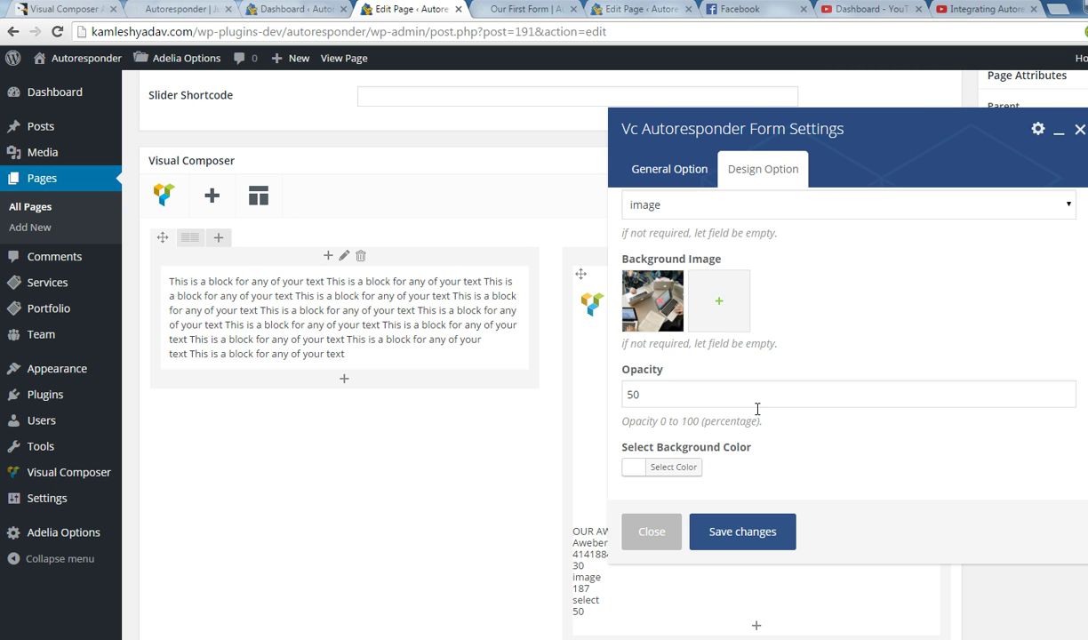
{"action": "left_click", "coordinate": [649, 396]}
{"action": "left_click_drag", "start_coordinate": [649, 396], "coordinate": [625, 395]}
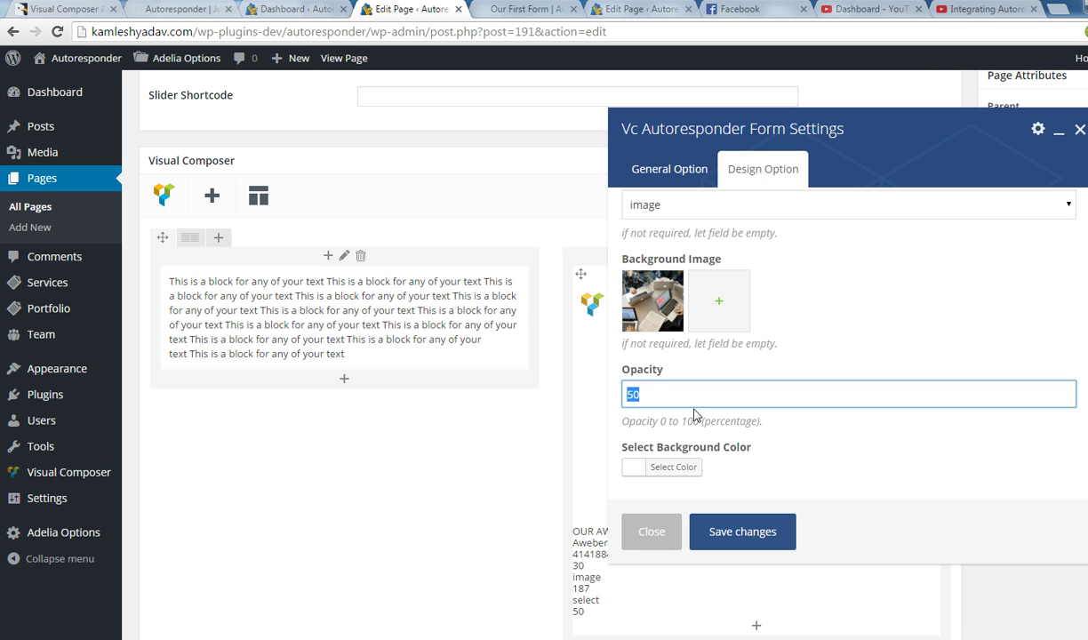
{"action": "left_click", "coordinate": [652, 529]}
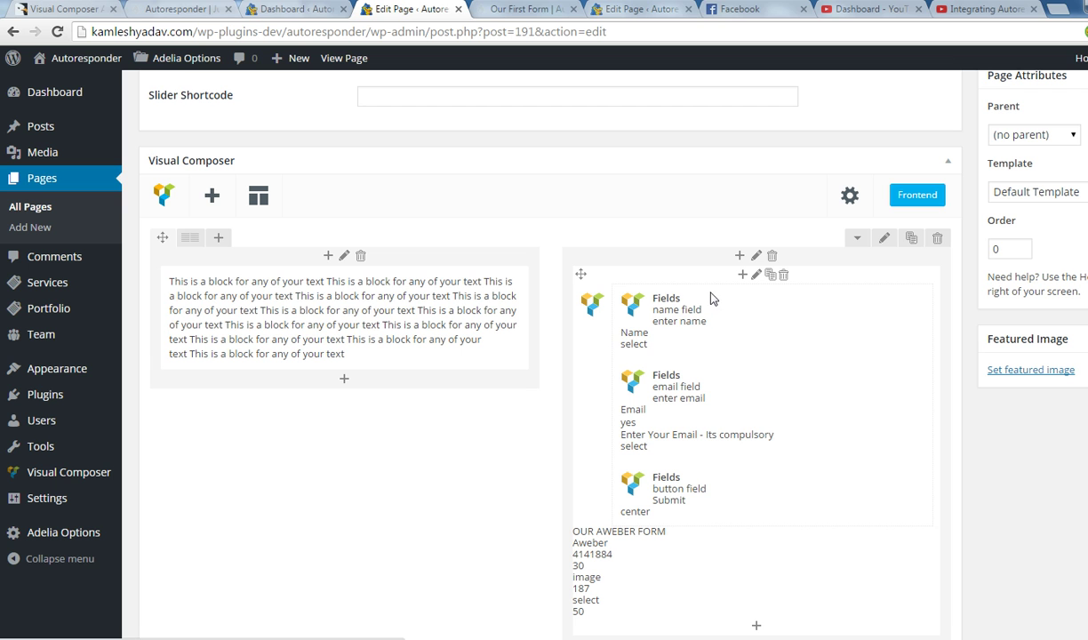
Change the row layout to three equal 1/3+1/3+1/3 columns.
{"action": "mouse_move", "coordinate": [191, 240]}
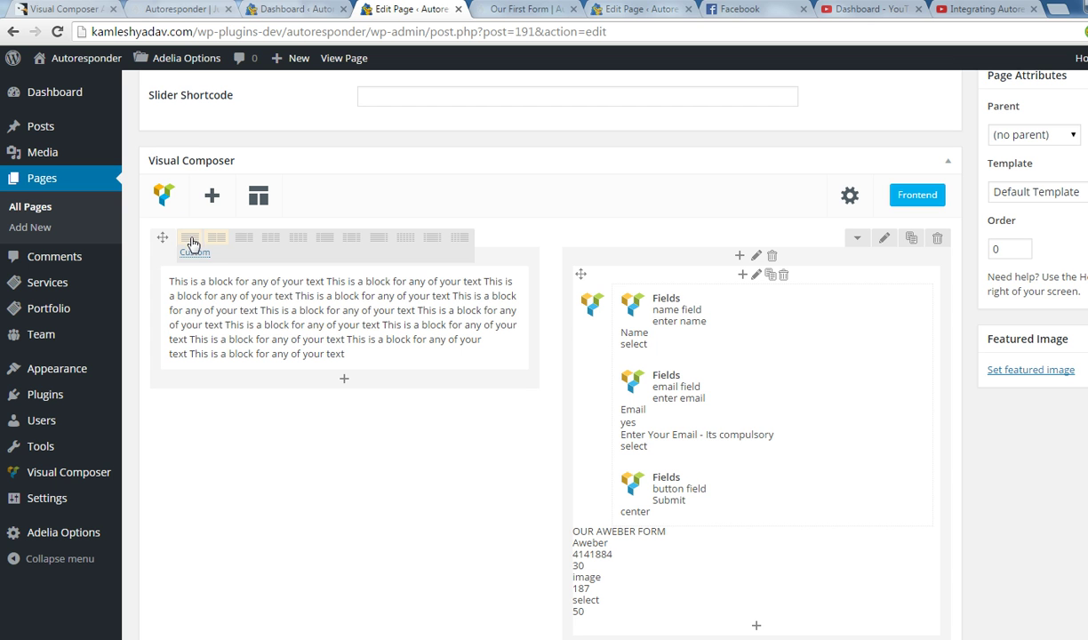
{"action": "left_click", "coordinate": [271, 242]}
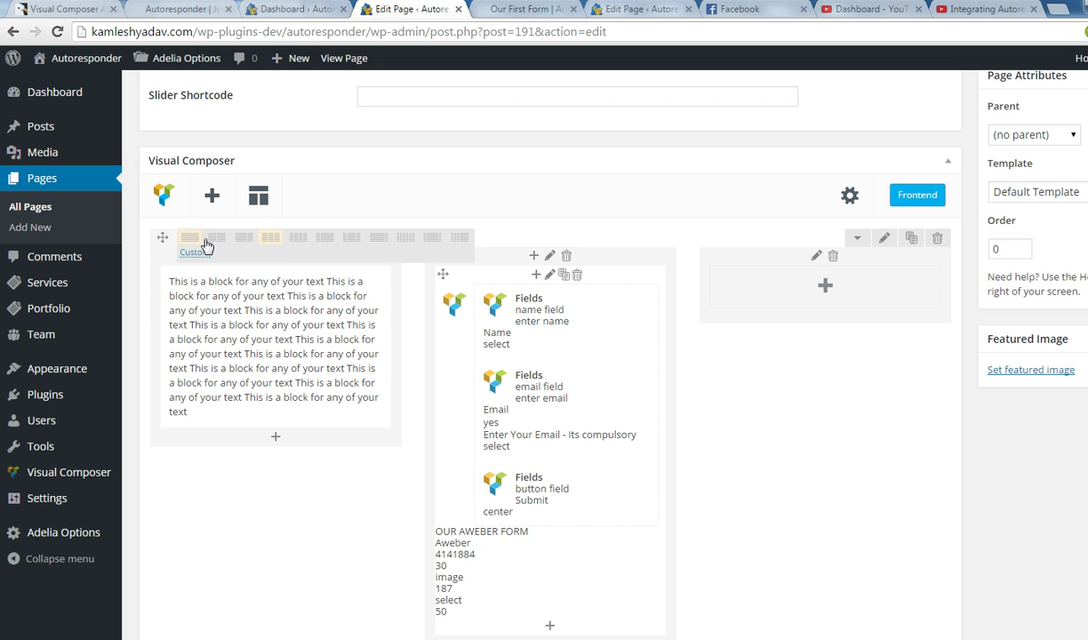
{"action": "scroll", "coordinate": [182, 236], "scroll_direction": "up", "scroll_amount": 4}
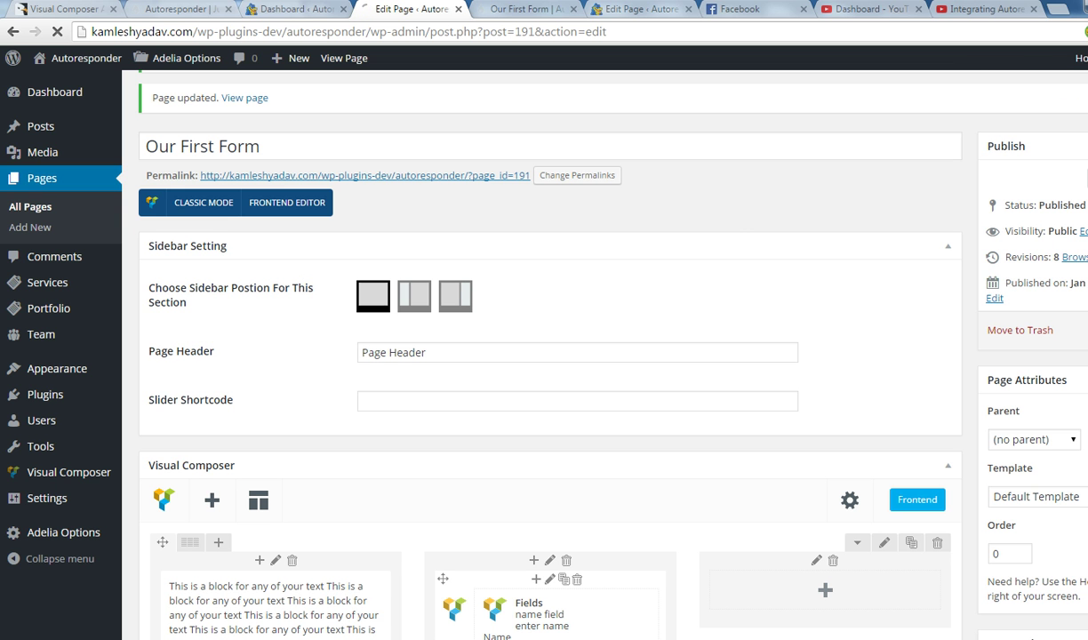
{"action": "left_click", "coordinate": [525, 9]}
{"action": "left_click", "coordinate": [507, 36]}
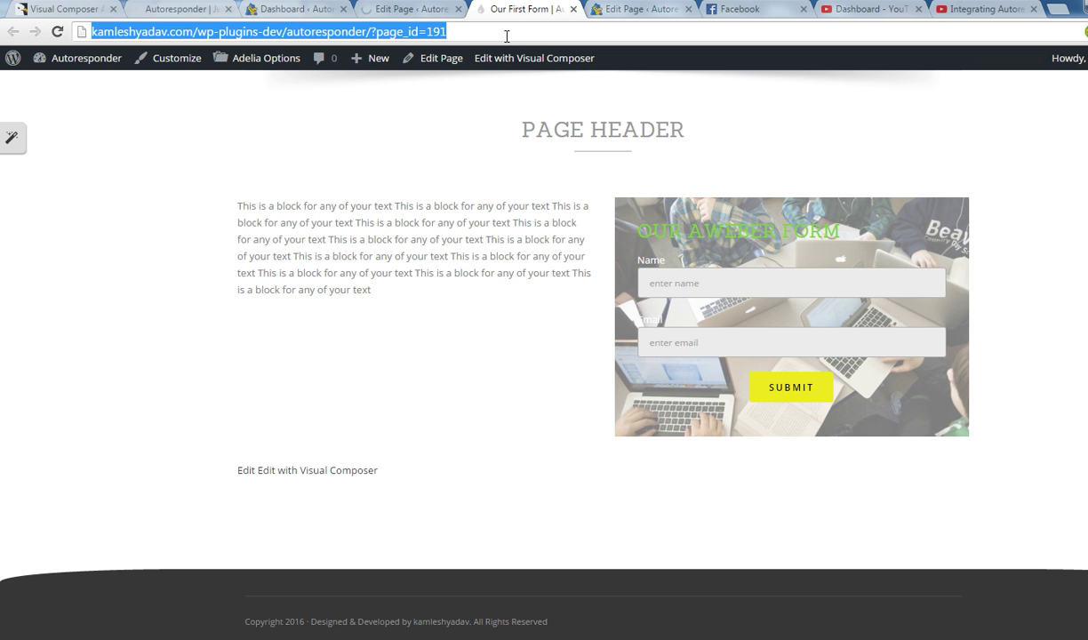
Reload the live page, select the sample text, and try the narrower form's Name and Email fields.
{"action": "key", "text": "Return"}
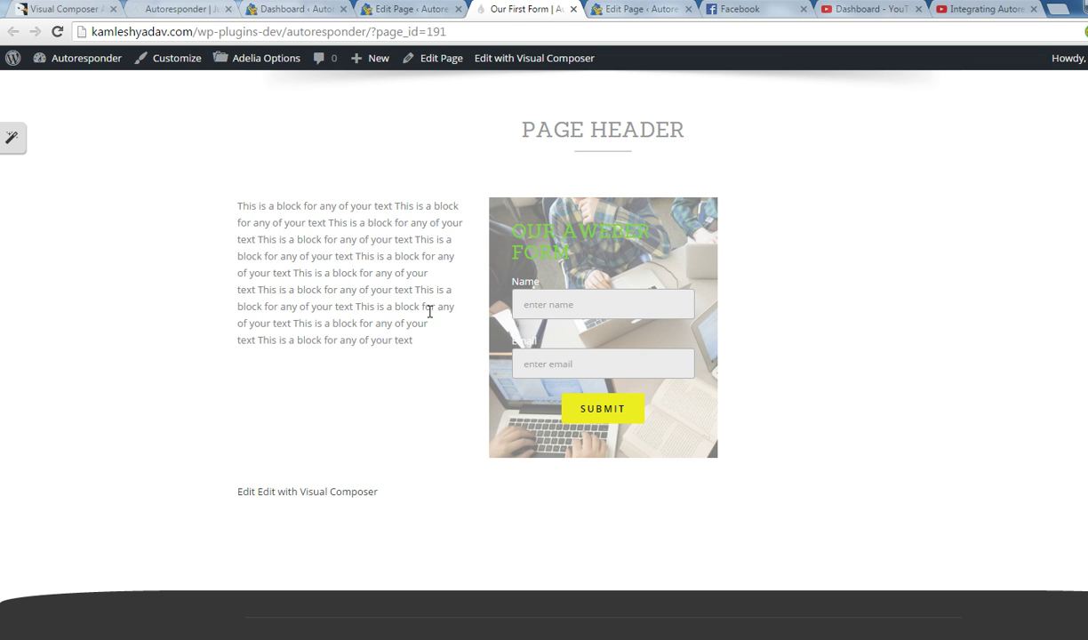
{"action": "left_click_drag", "start_coordinate": [417, 341], "coordinate": [225, 215]}
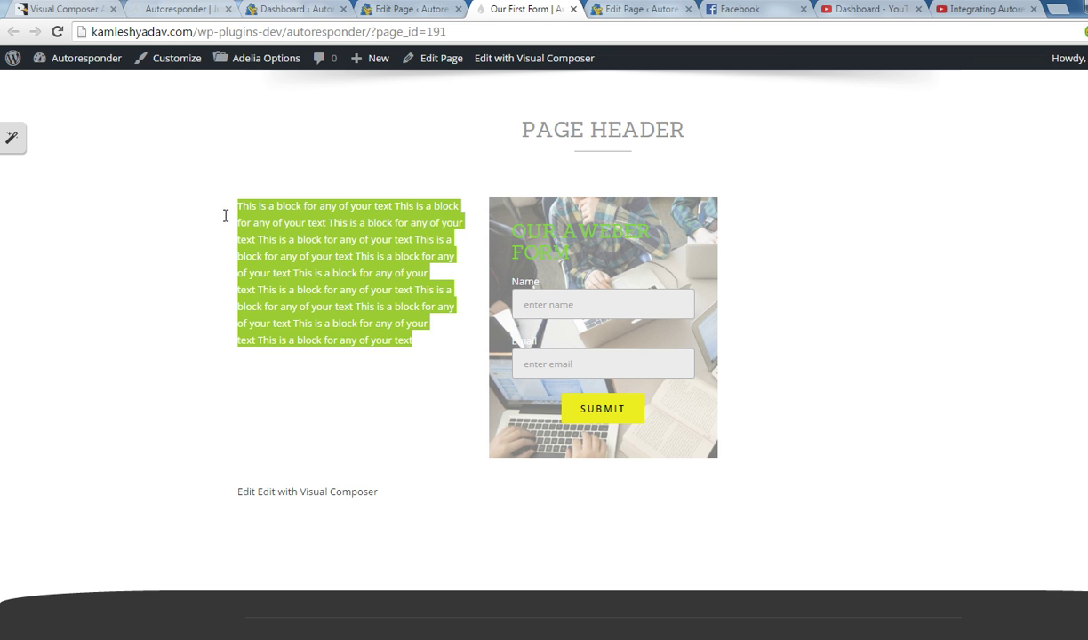
{"action": "left_click", "coordinate": [420, 346]}
{"action": "left_click_drag", "start_coordinate": [415, 343], "coordinate": [228, 205]}
{"action": "left_click", "coordinate": [594, 314]}
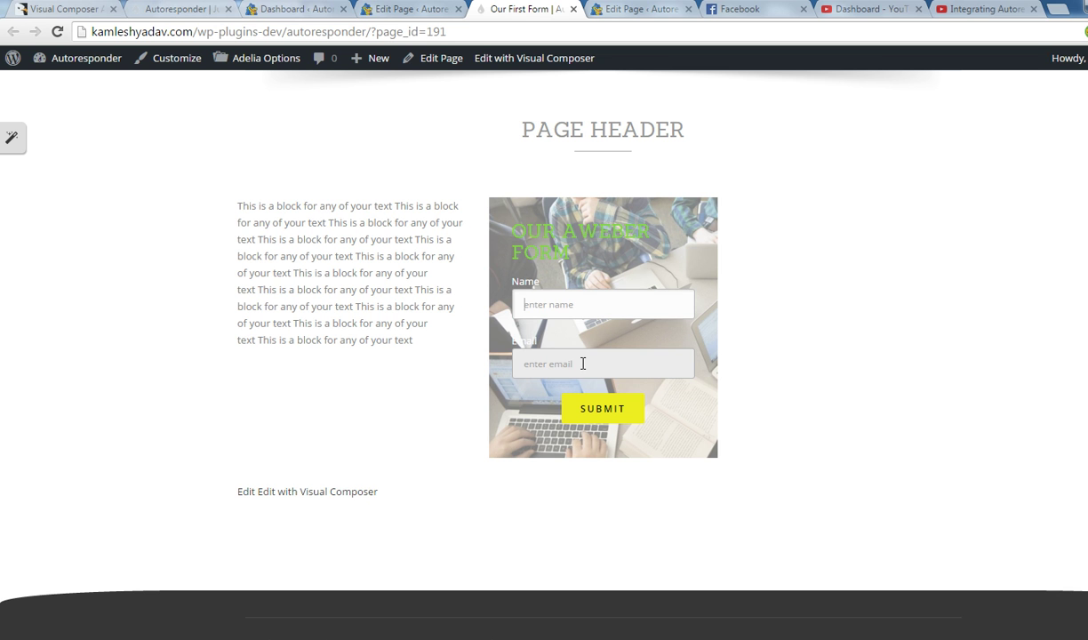
{"action": "left_click", "coordinate": [578, 366]}
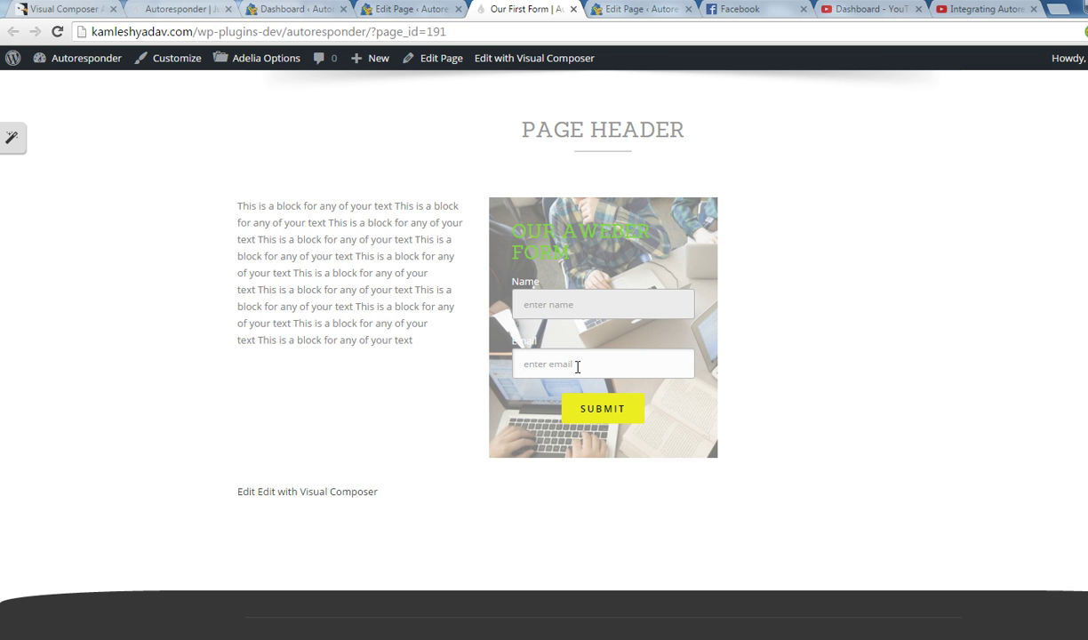